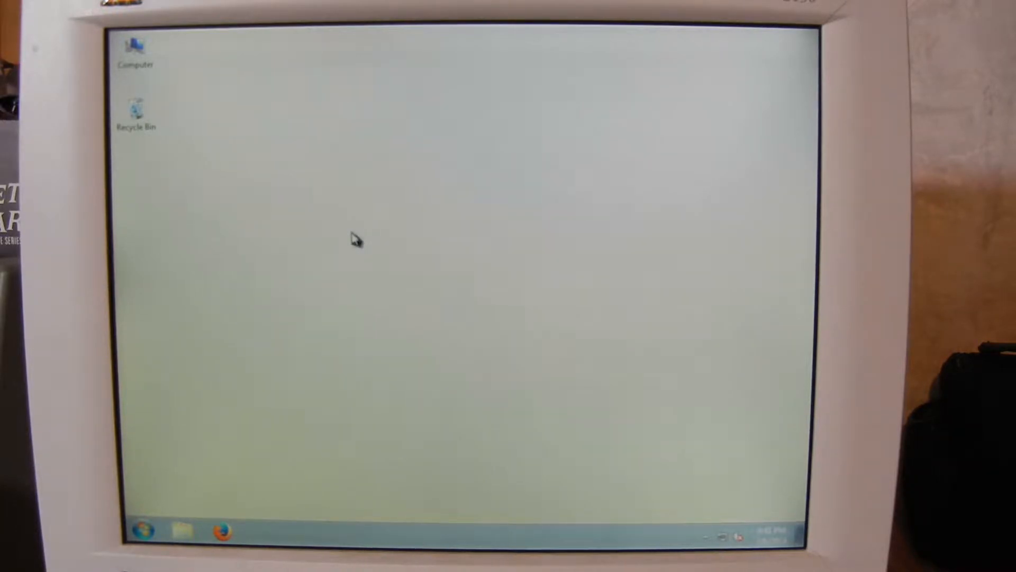
Create a new folder on the desktop with its default name and move it a short distance sideways
right_click(354, 238)
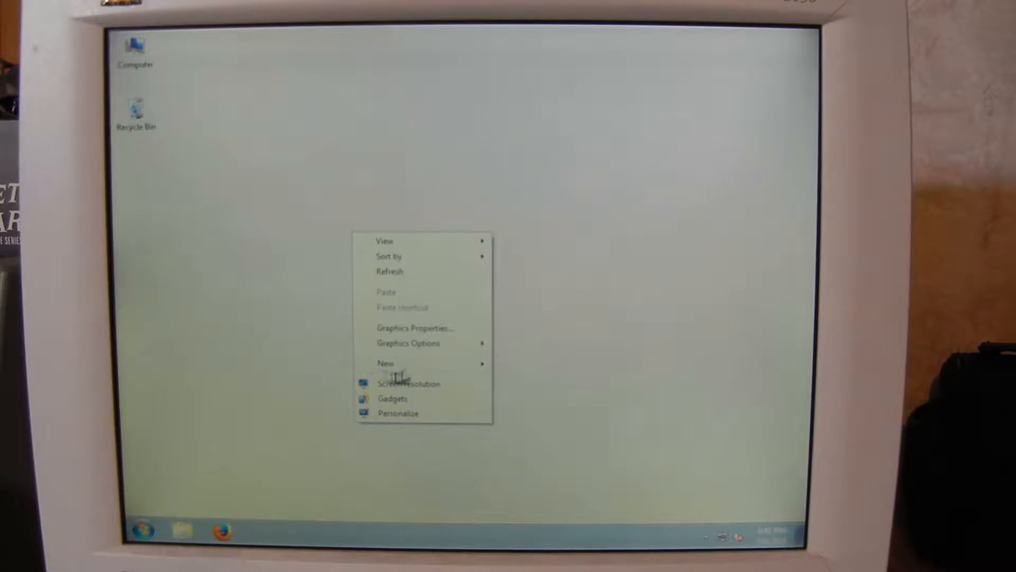
mouse_move(408, 369)
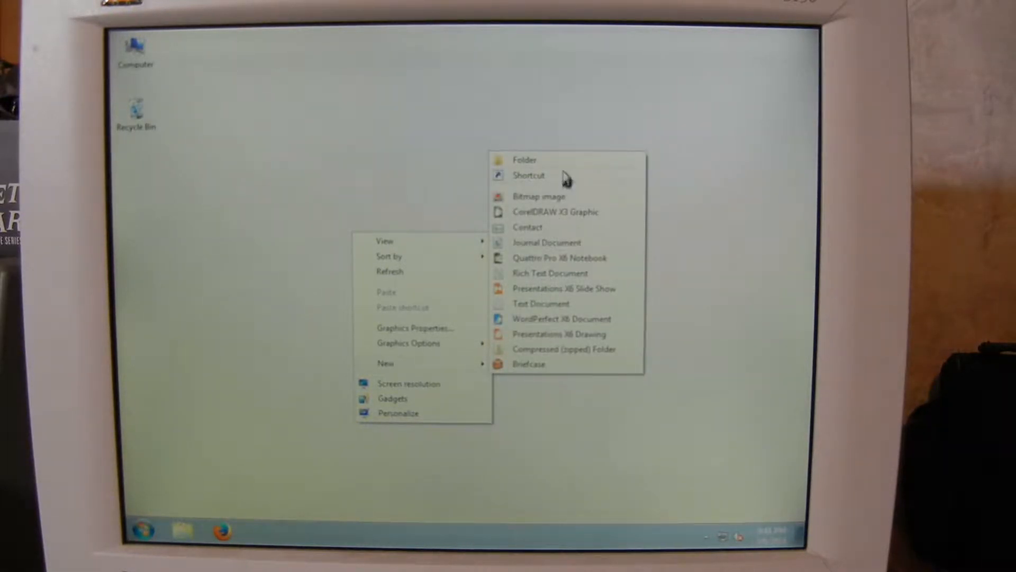
click(551, 160)
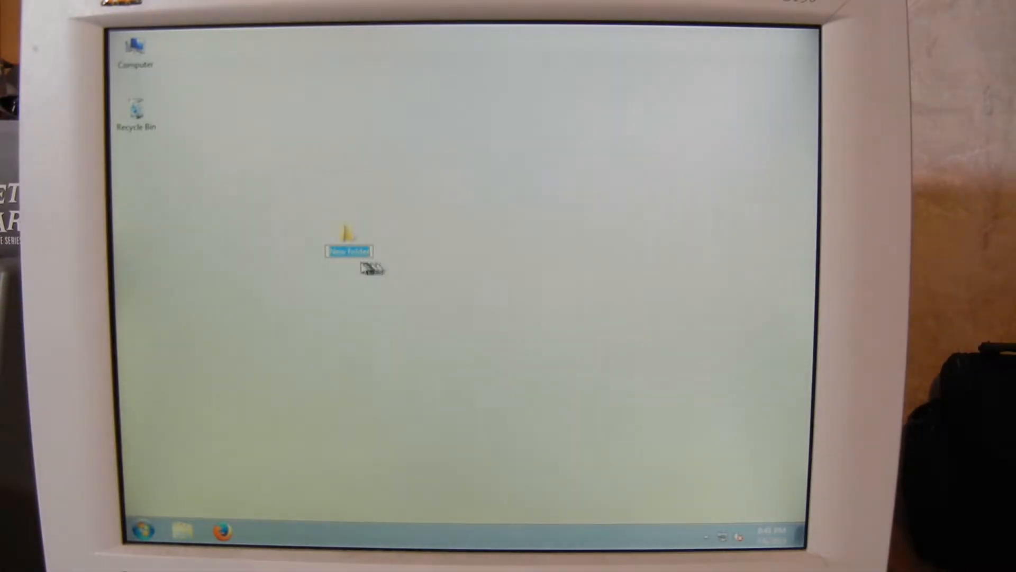
drag(347, 238, 406, 237)
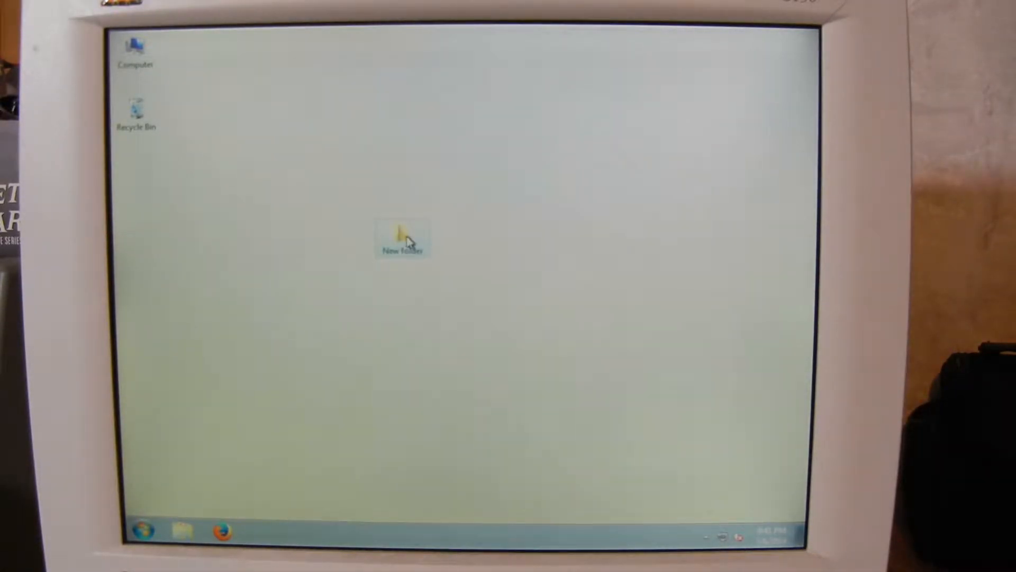
Delete the new folder from the desktop, moving it to the Recycle Bin
right_click(409, 240)
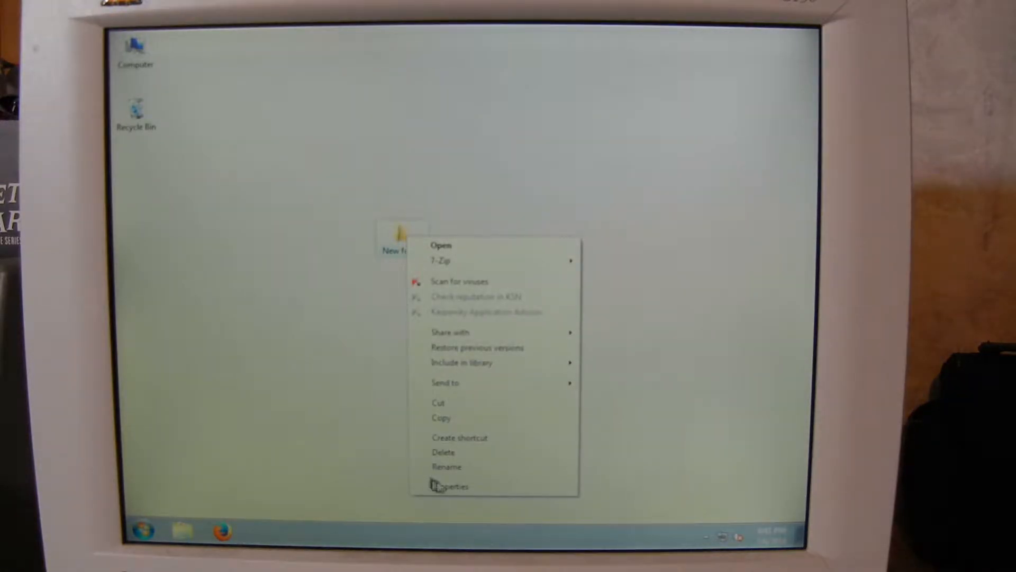
click(449, 453)
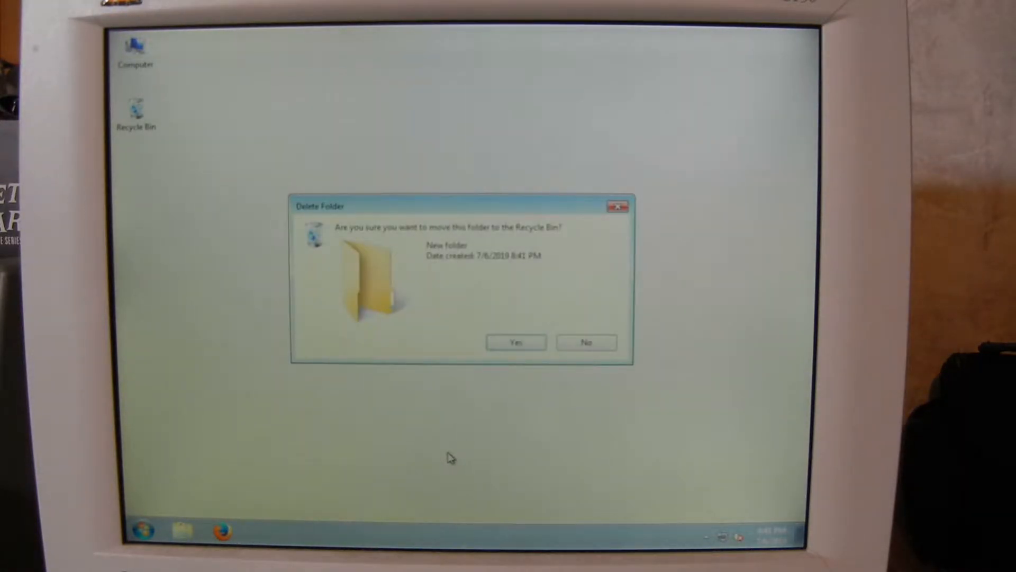
click(516, 344)
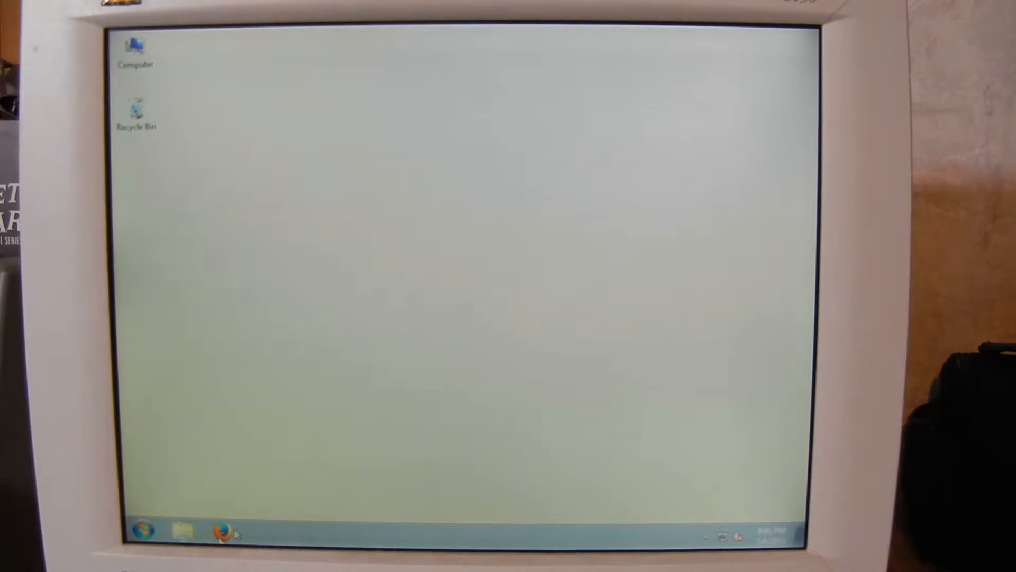
Open Removable Disk (E:) and move its window slightly higher on the desktop
click(143, 530)
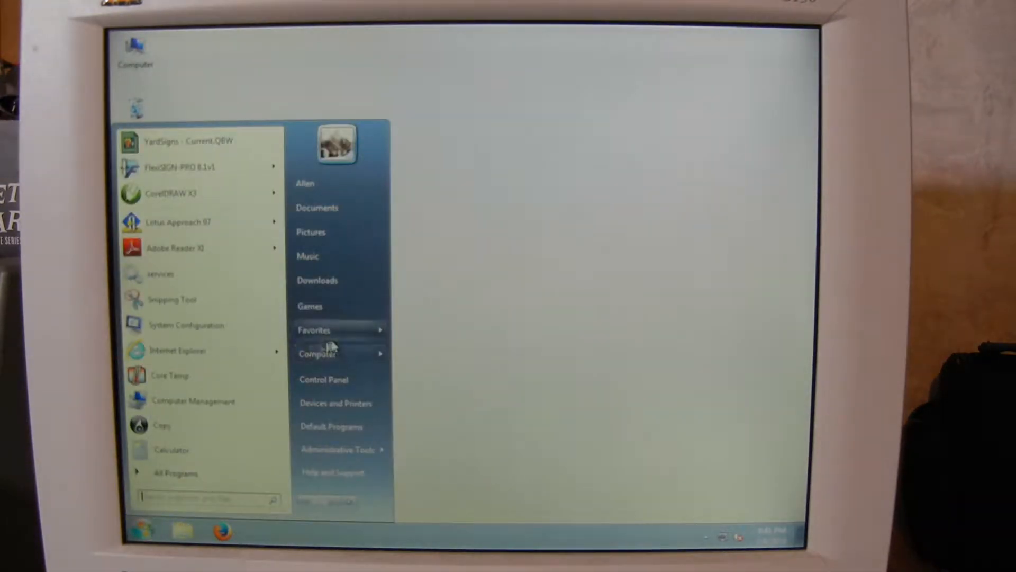
mouse_move(370, 355)
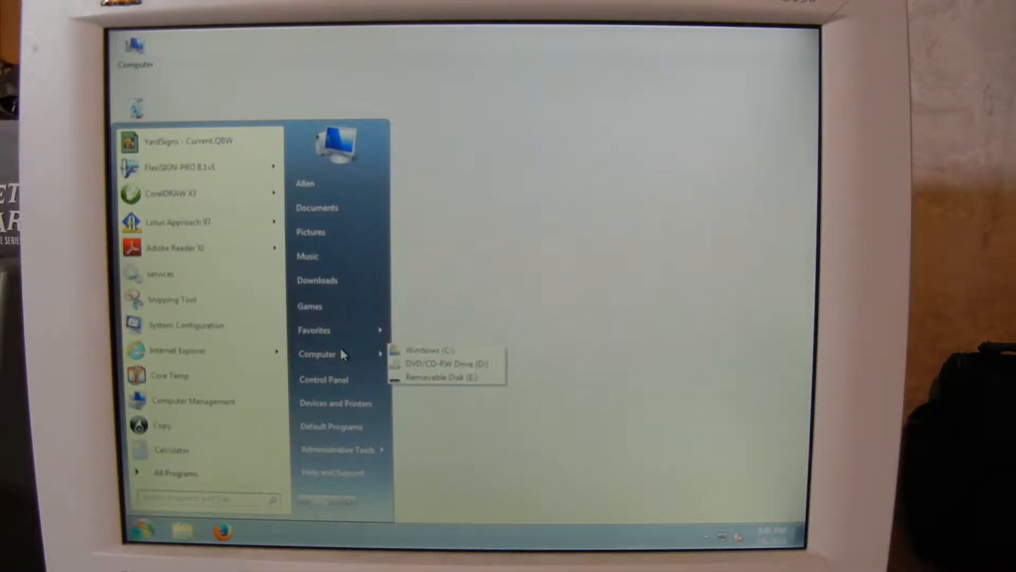
click(439, 378)
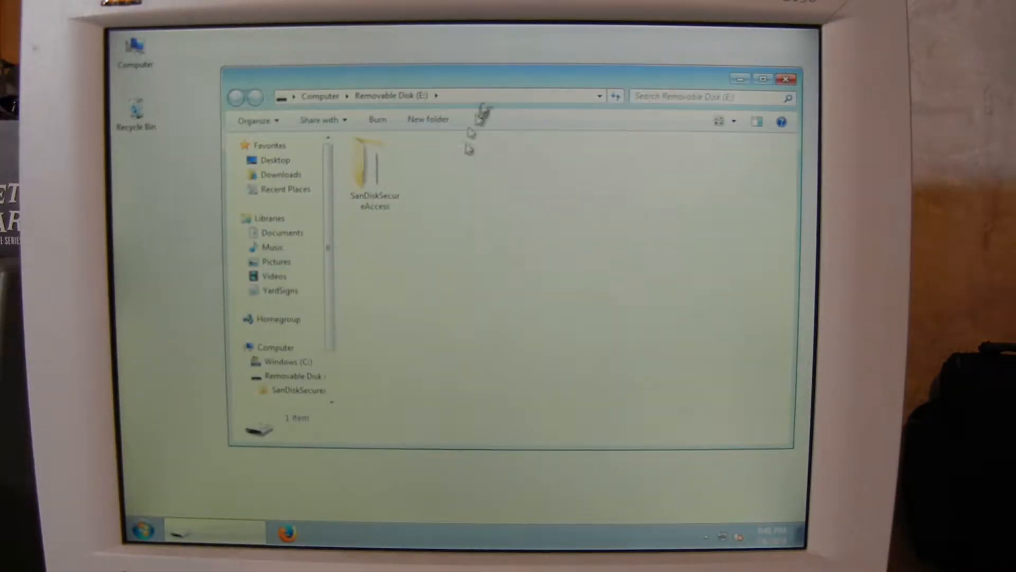
drag(492, 93, 498, 71)
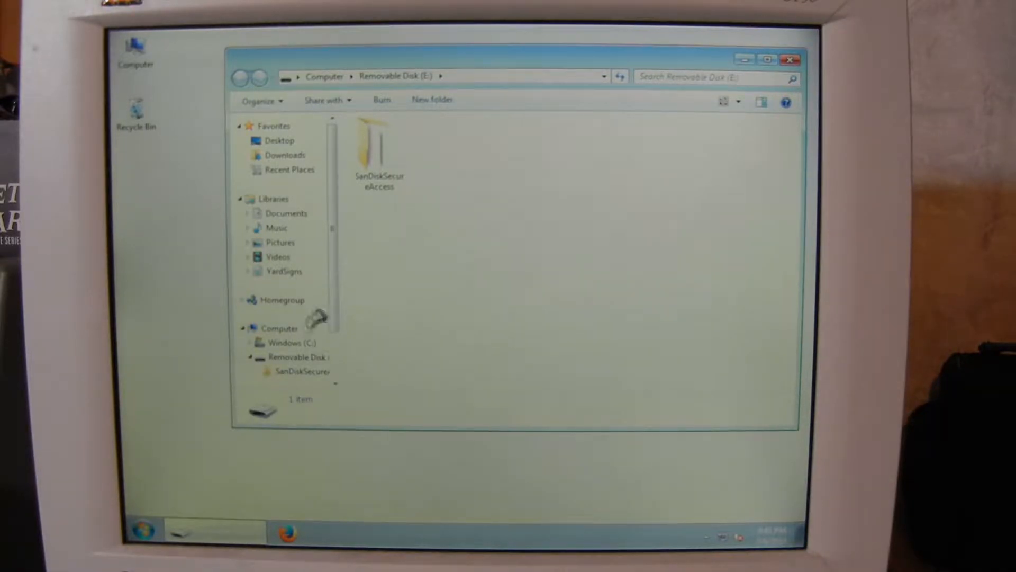
Search for regedit and launch the Registry Editor
click(146, 532)
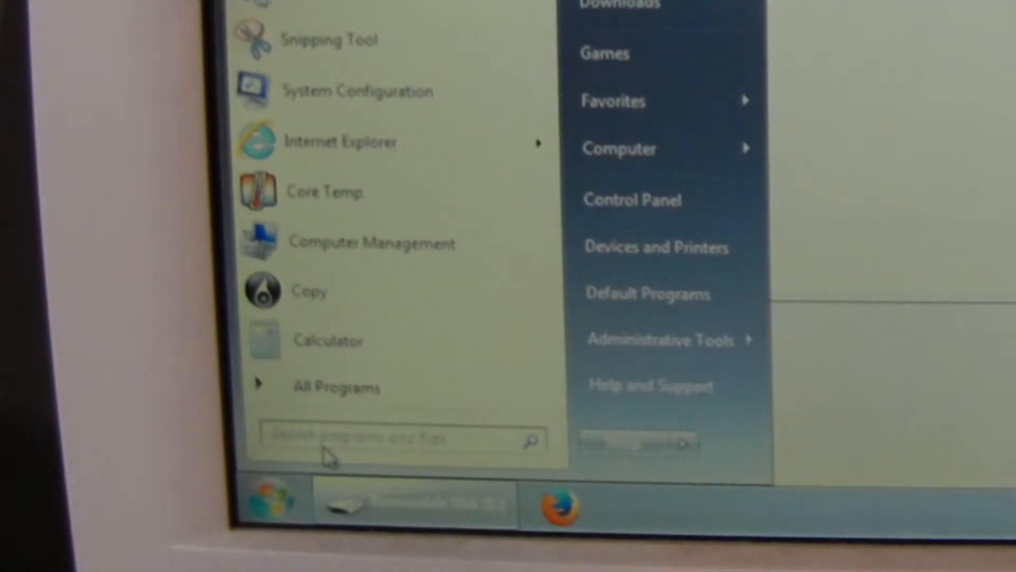
text(cegedit)
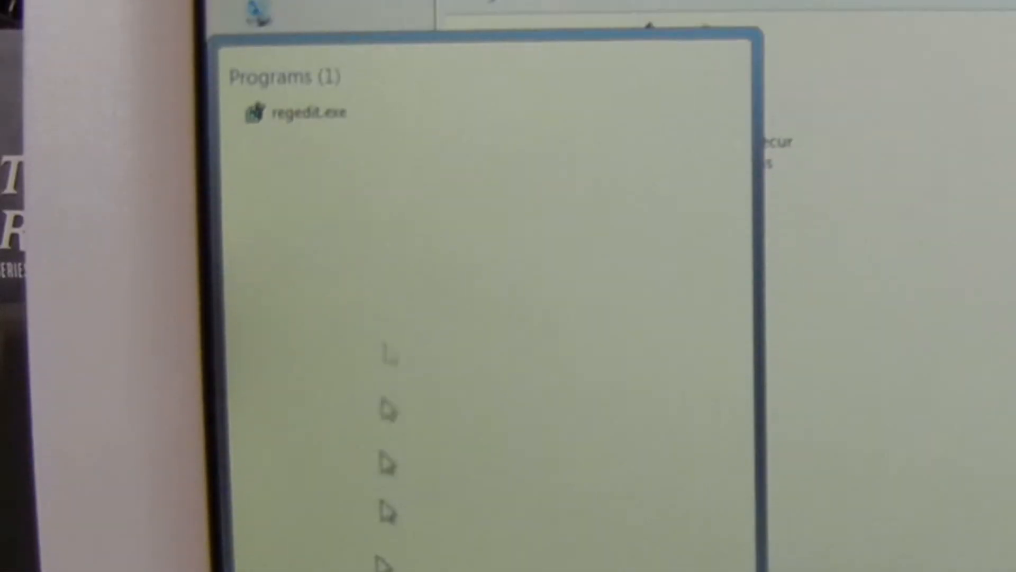
click(313, 141)
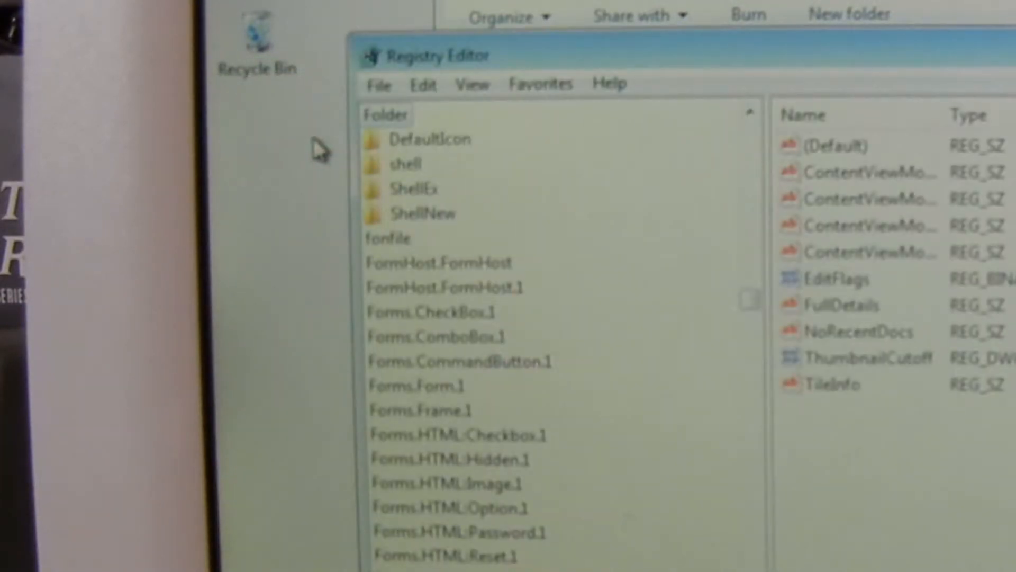
Collapse the HKEY_CLASSES_ROOT branch and arrange the Registry Editor window in front of the Removable Disk (E:) window
drag(756, 302, 751, 159)
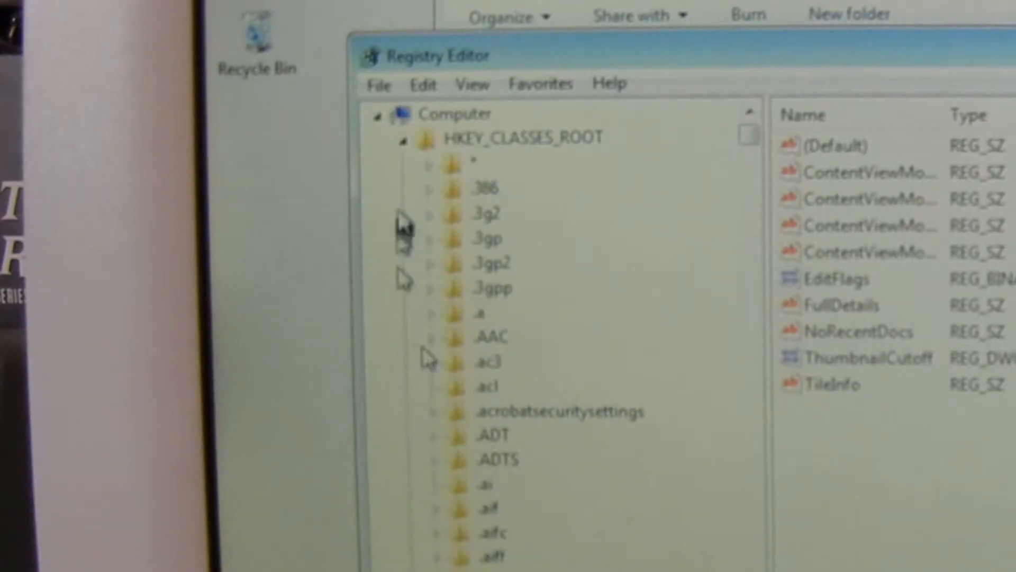
click(405, 142)
drag(689, 62, 656, 176)
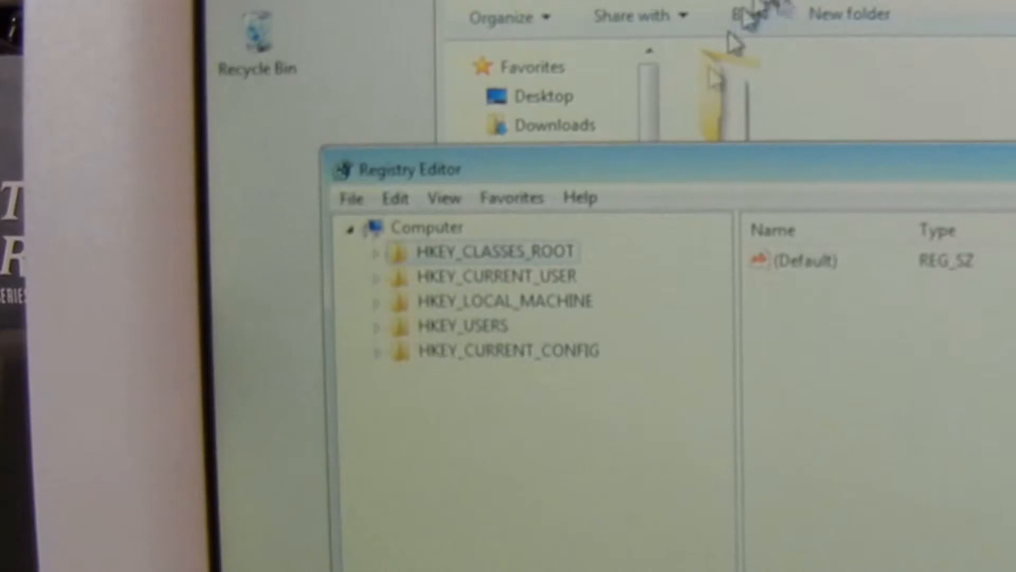
click(789, 2)
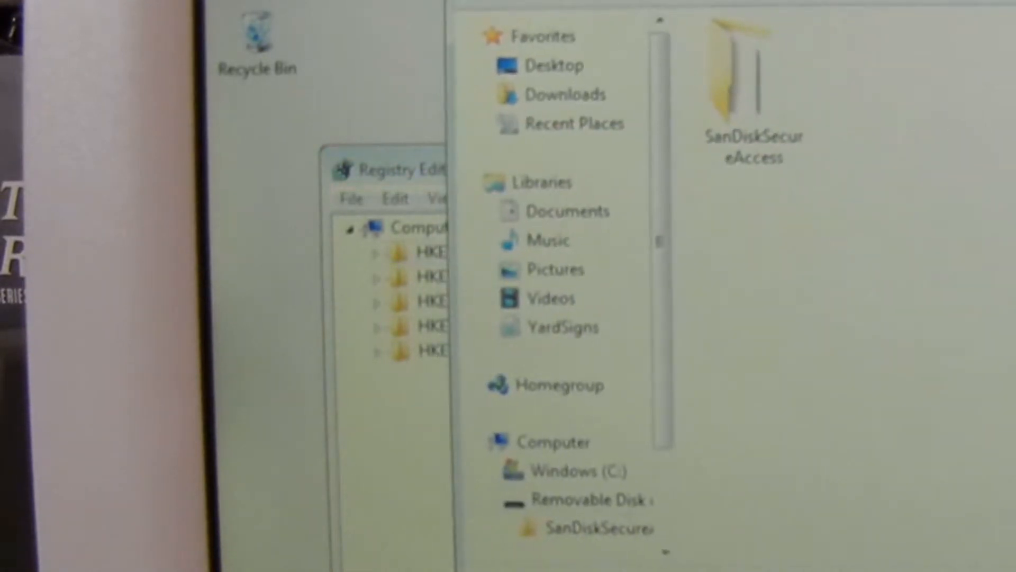
click(428, 174)
drag(423, 167, 411, 148)
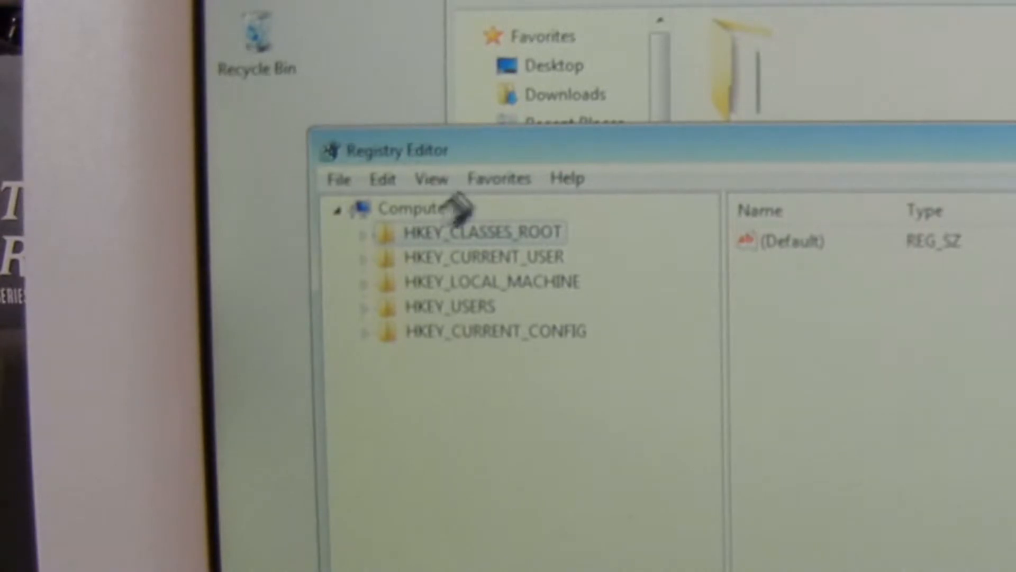
Expand HKEY_CLASSES_ROOT and select its Directory key
click(364, 237)
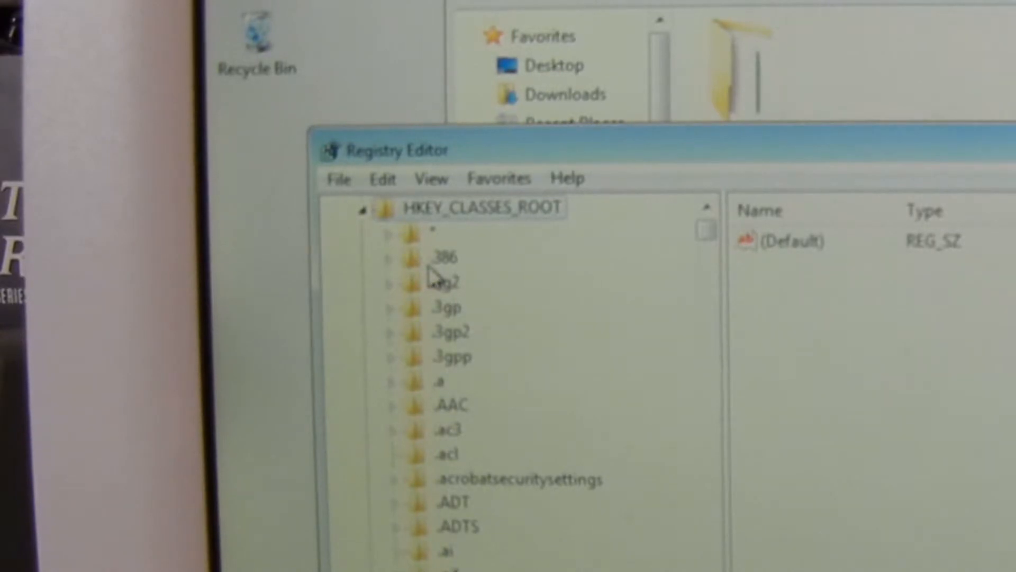
drag(709, 241, 719, 464)
drag(521, 385, 514, 294)
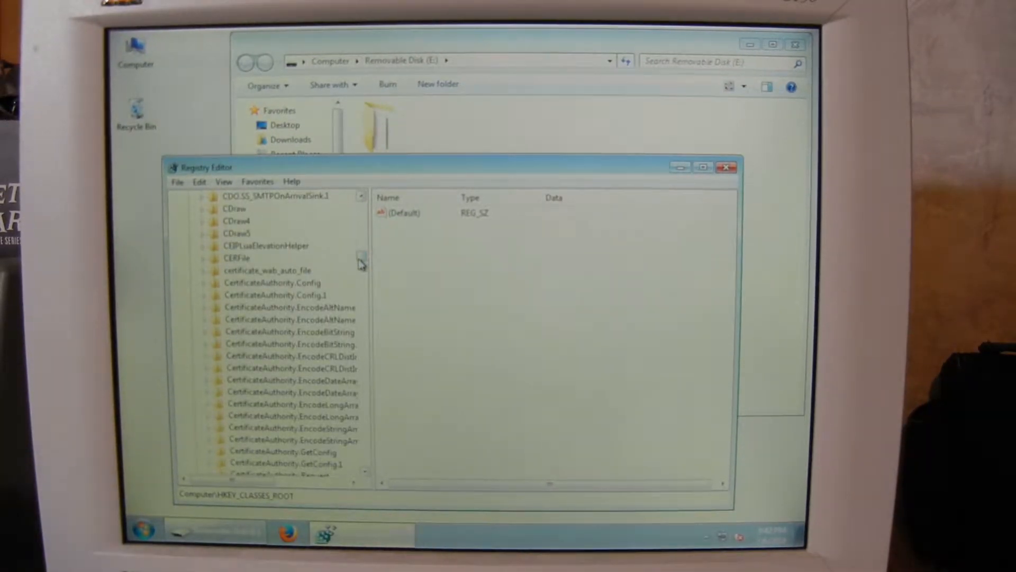
text(di)
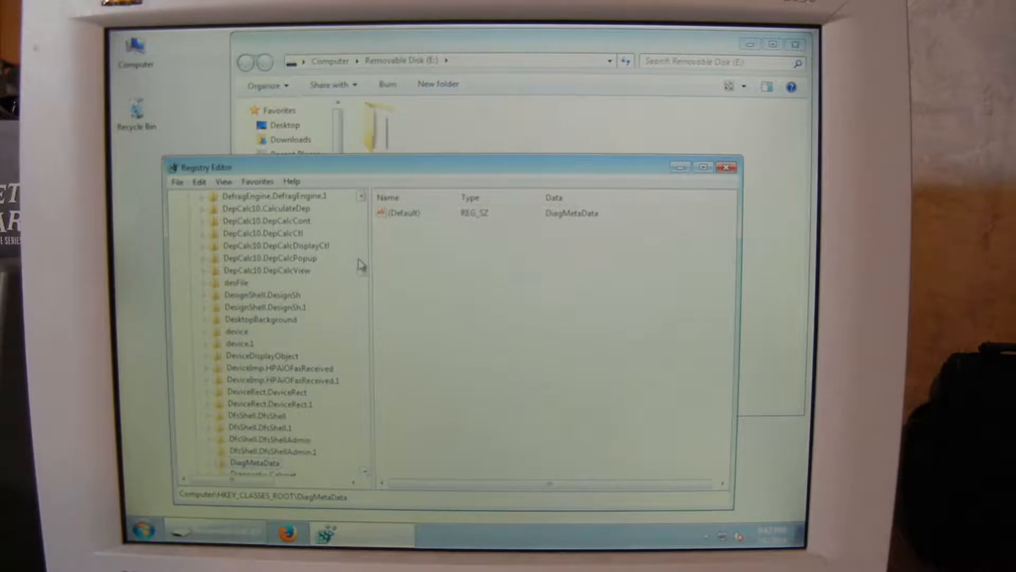
text(dir)
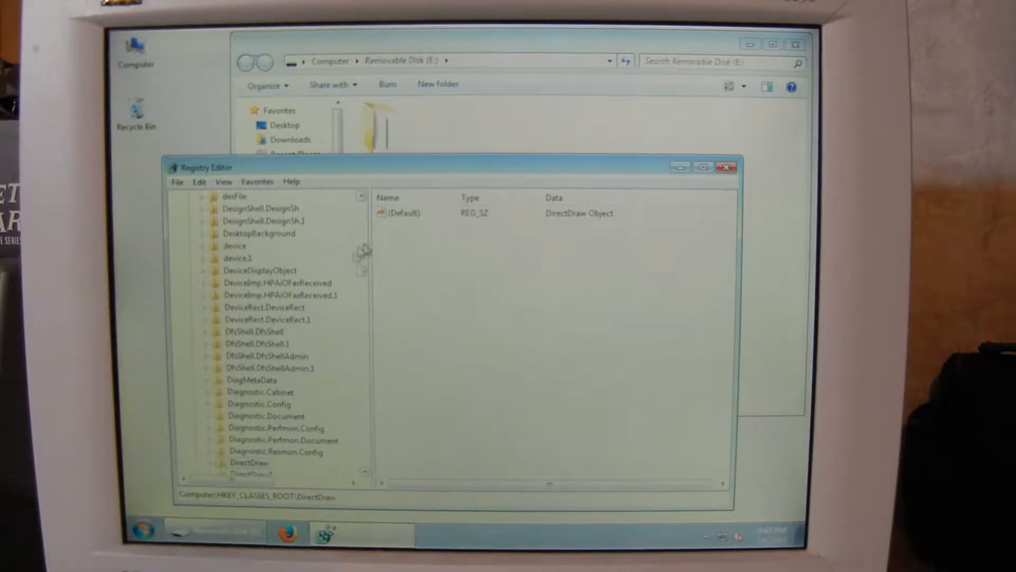
scroll(335, 370, down, 3)
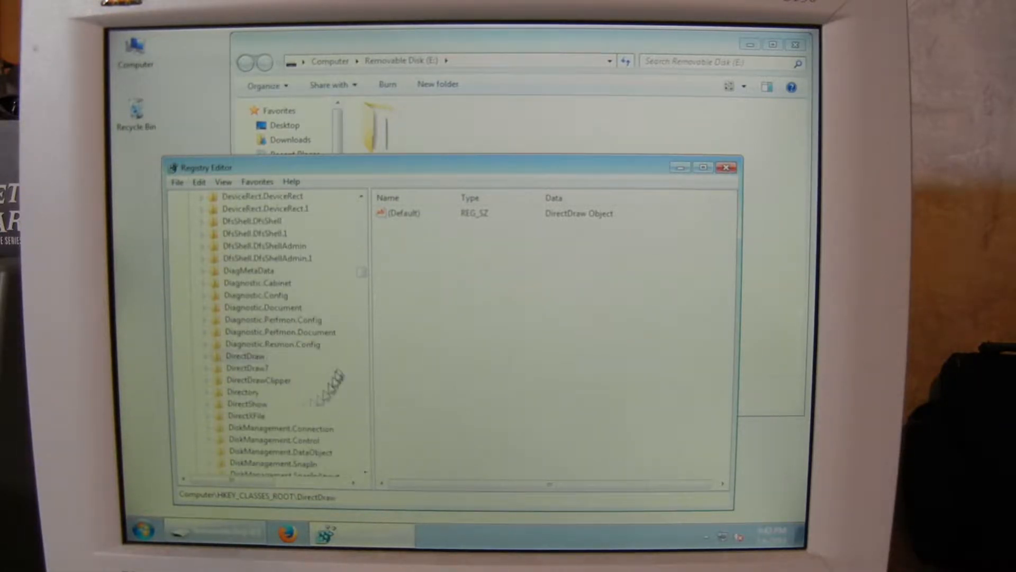
click(253, 392)
scroll(313, 356, down, 3)
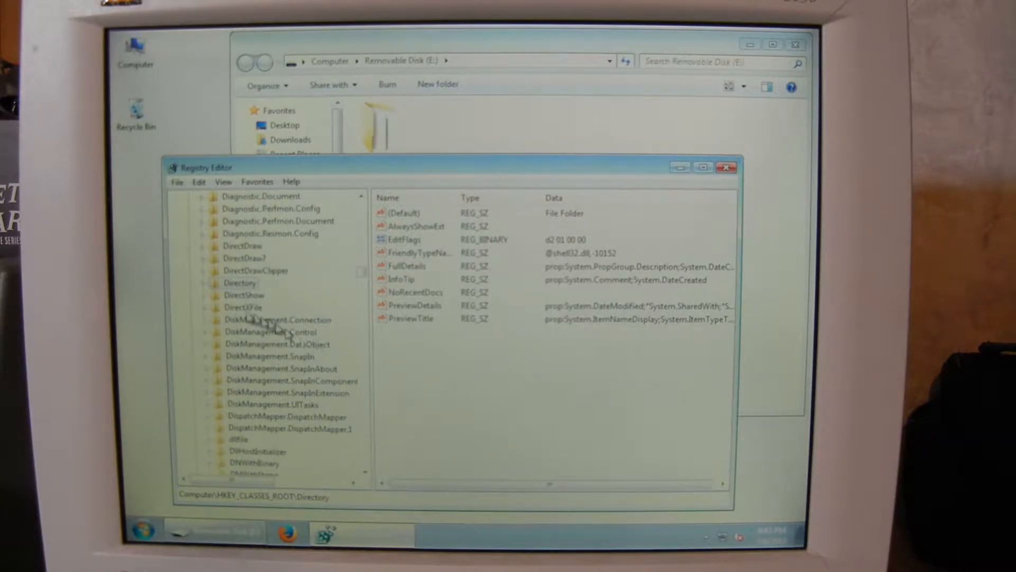
Expand Directory\Background\shellex\ContextMenuHandlers and select the New key
click(205, 284)
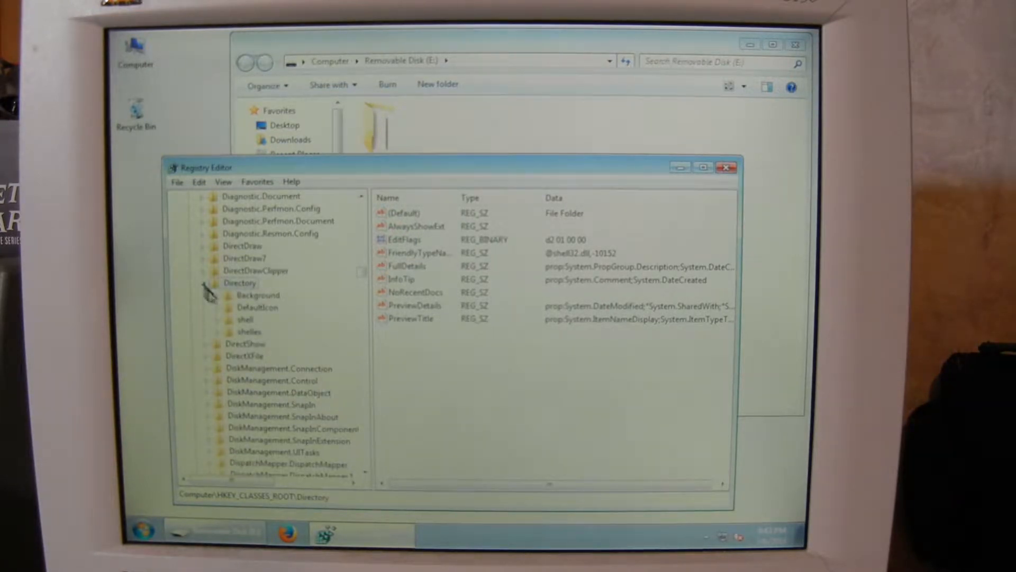
click(249, 297)
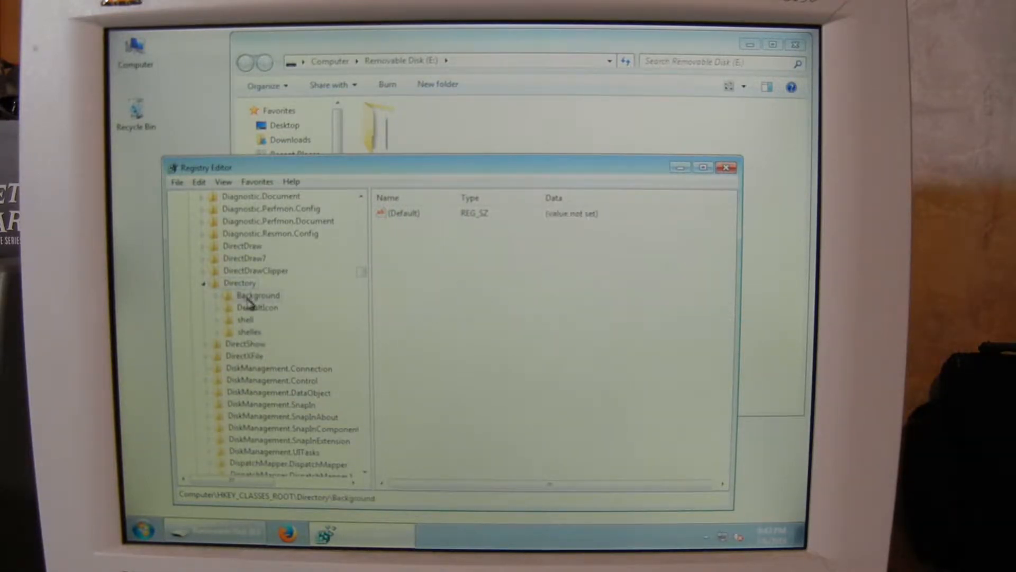
click(218, 298)
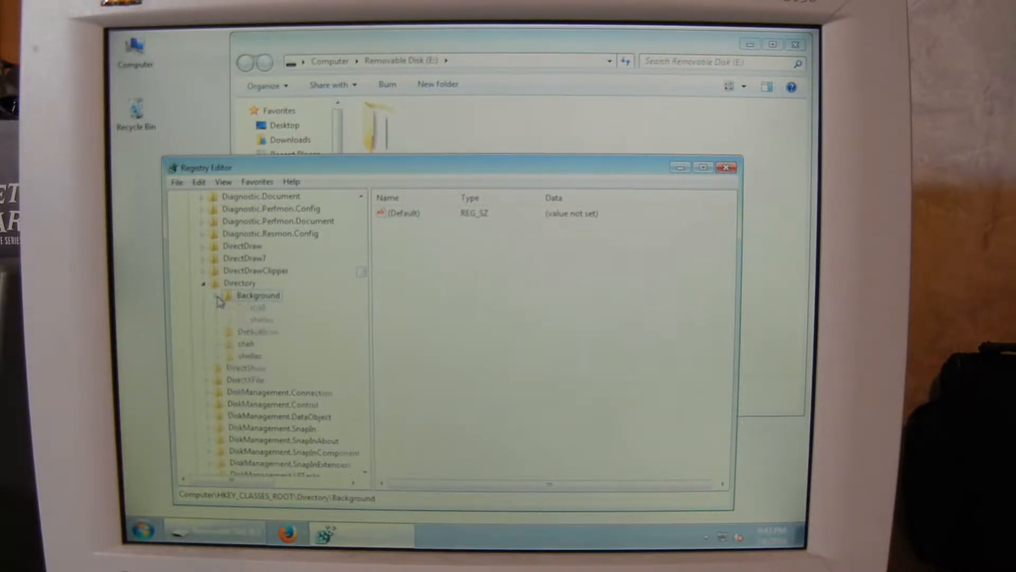
click(262, 320)
click(230, 321)
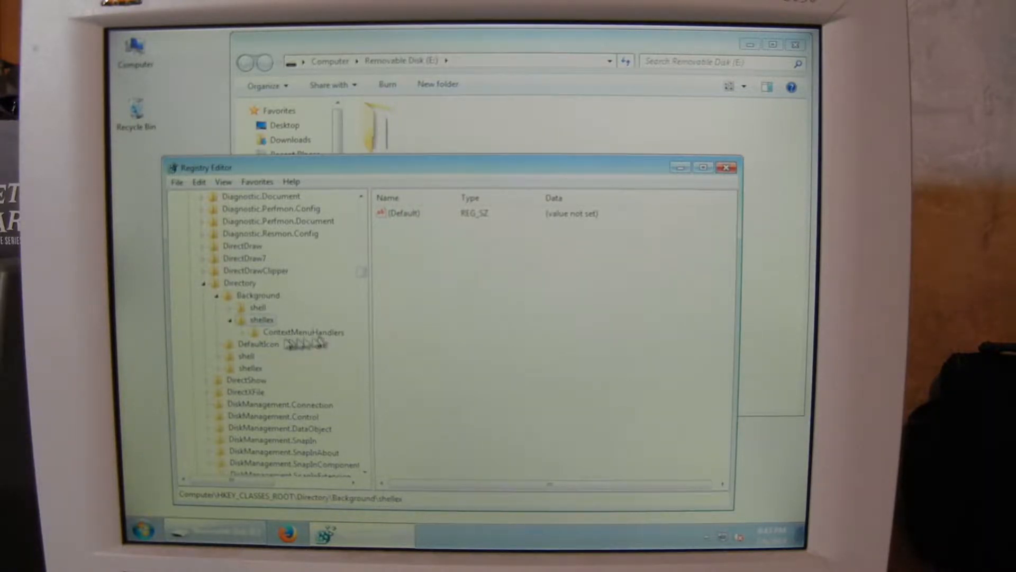
click(243, 333)
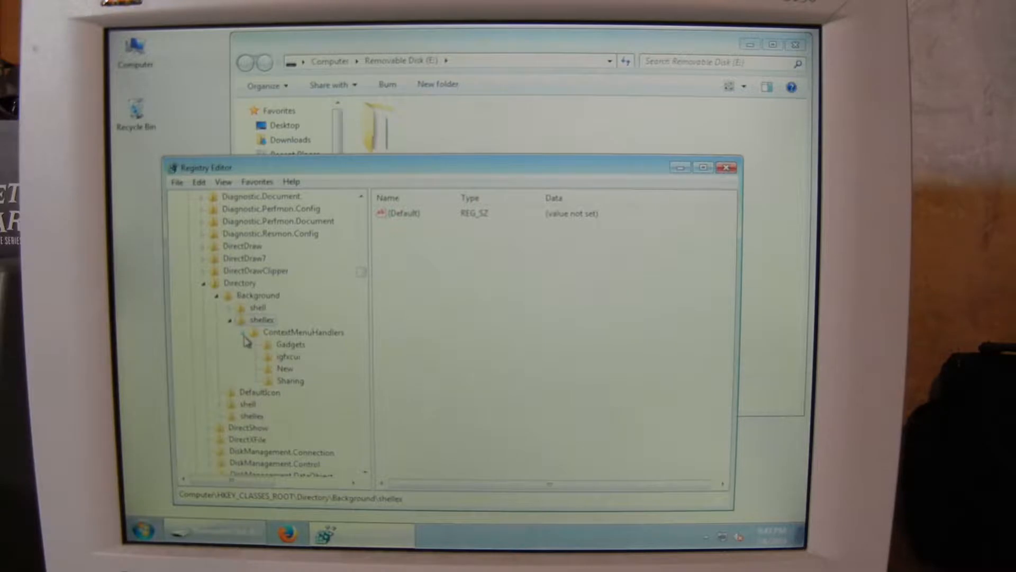
click(284, 369)
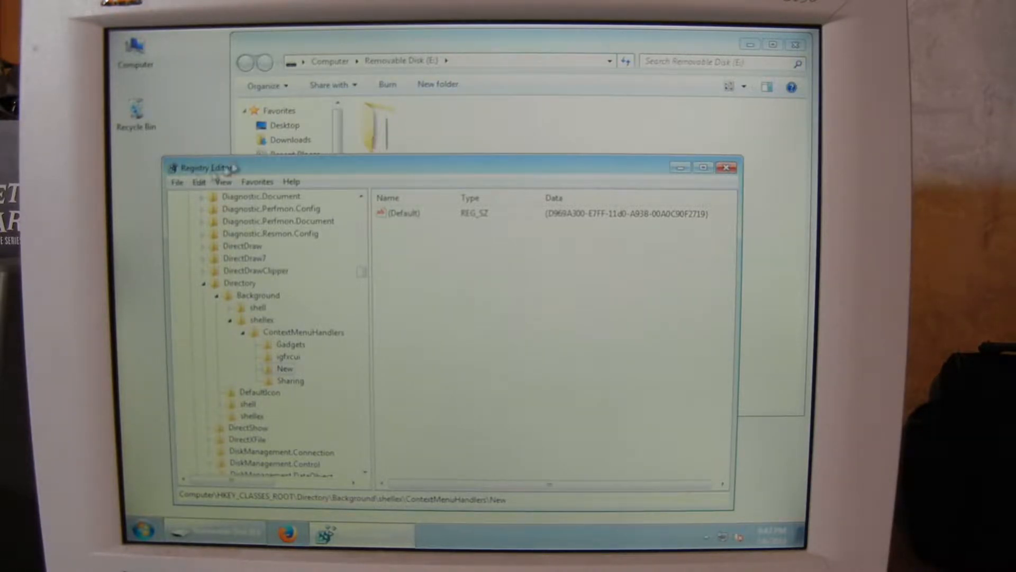
Export the selected branch of the ContextMenuHandlers\New key to Removable Disk (E:) as a registration file named Directory-New
click(177, 183)
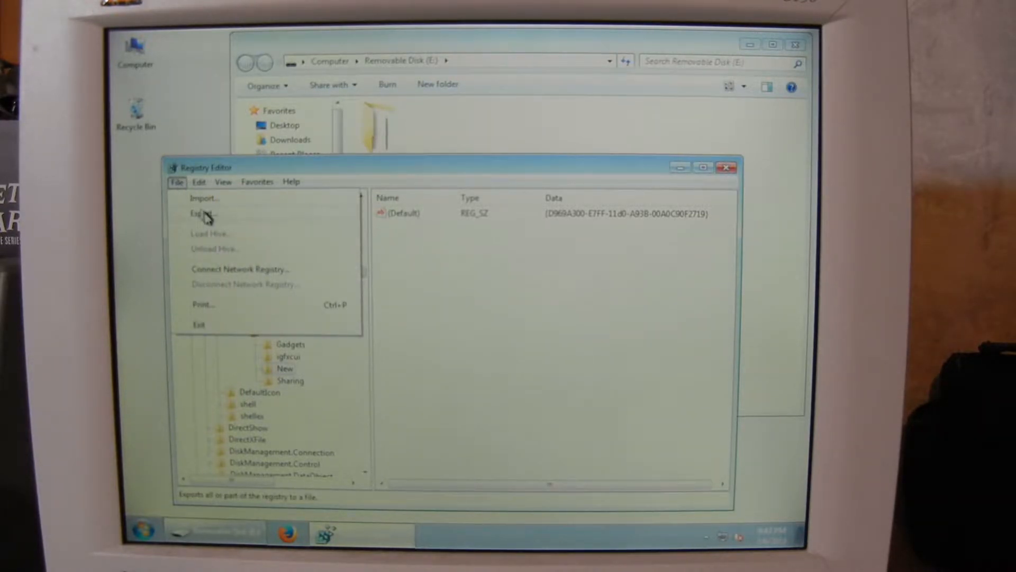
click(439, 283)
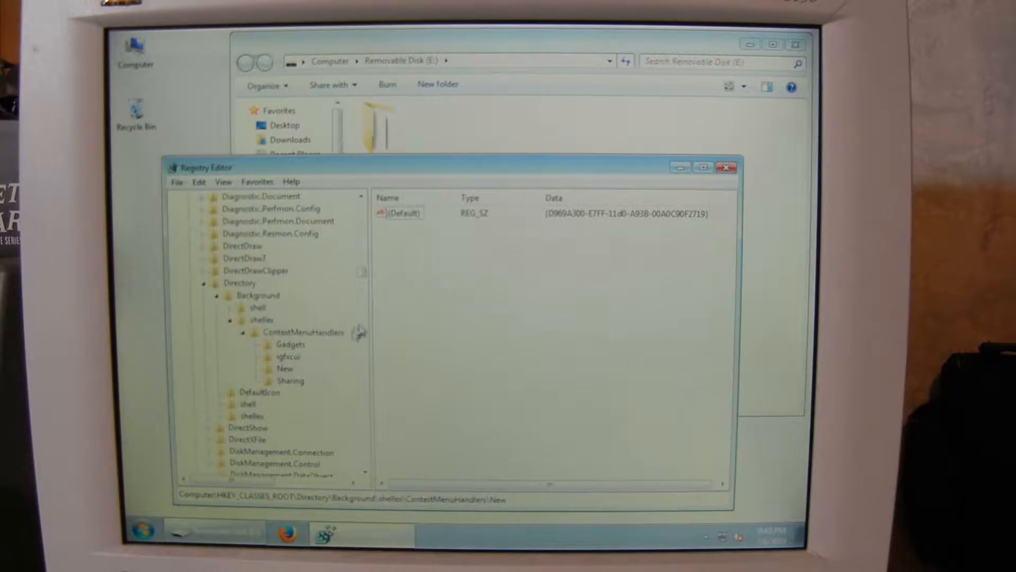
right_click(289, 370)
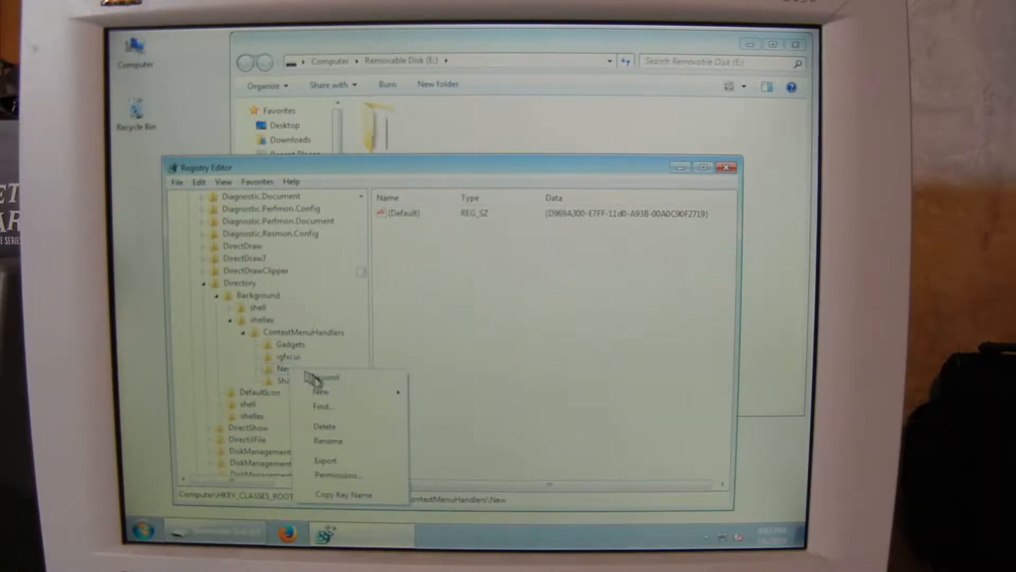
click(330, 464)
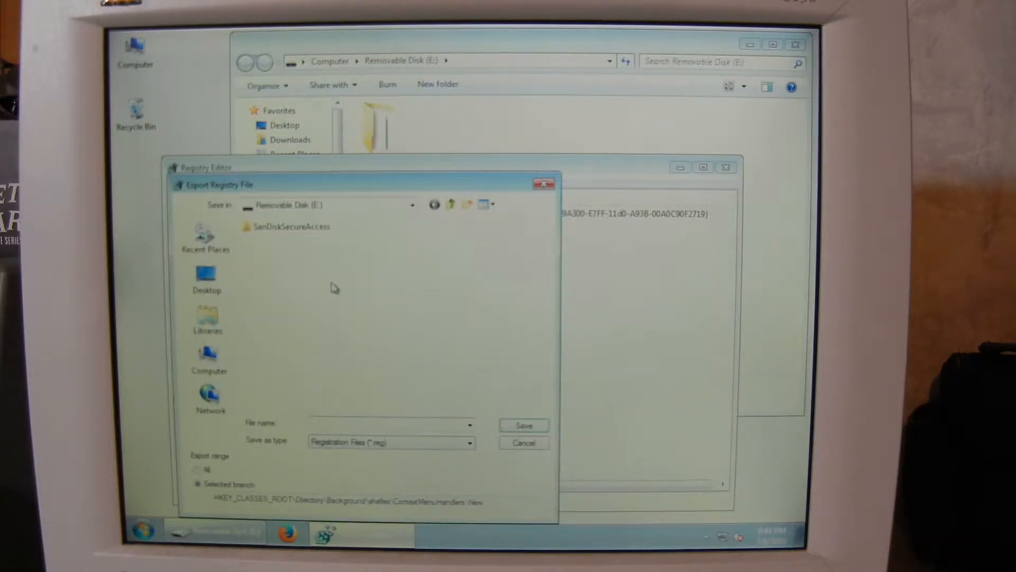
drag(351, 185, 429, 112)
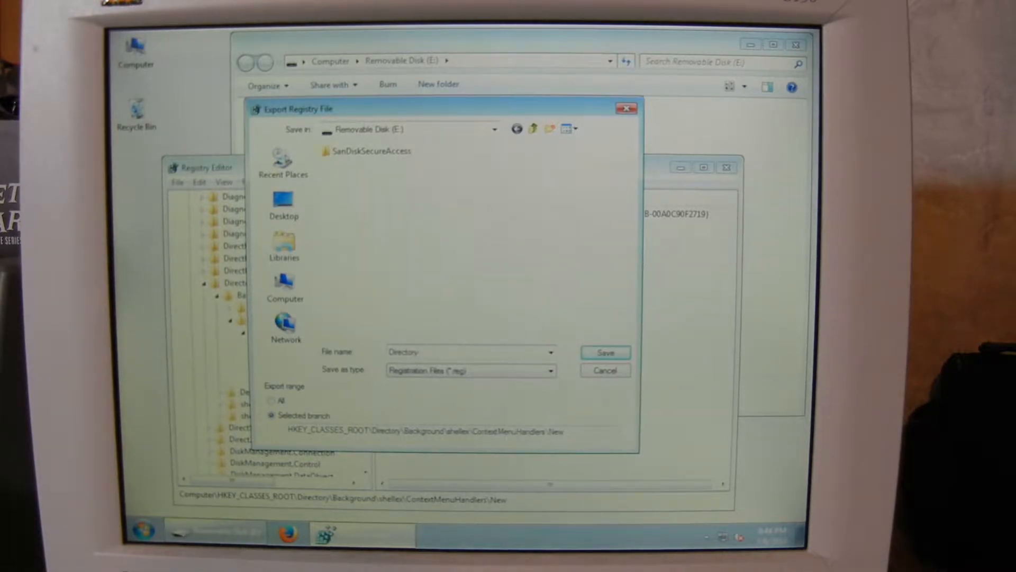
text(ew)
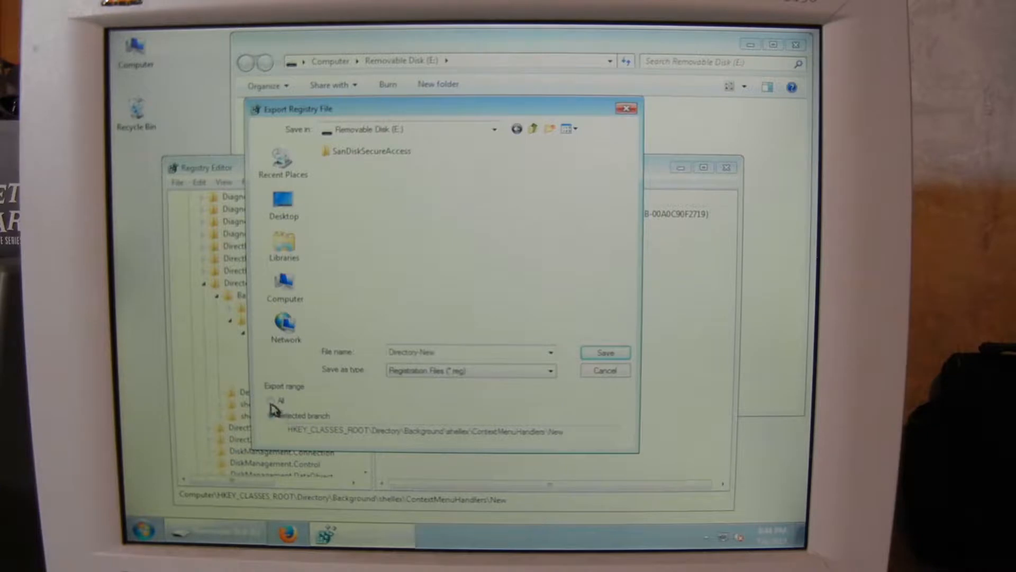
click(604, 356)
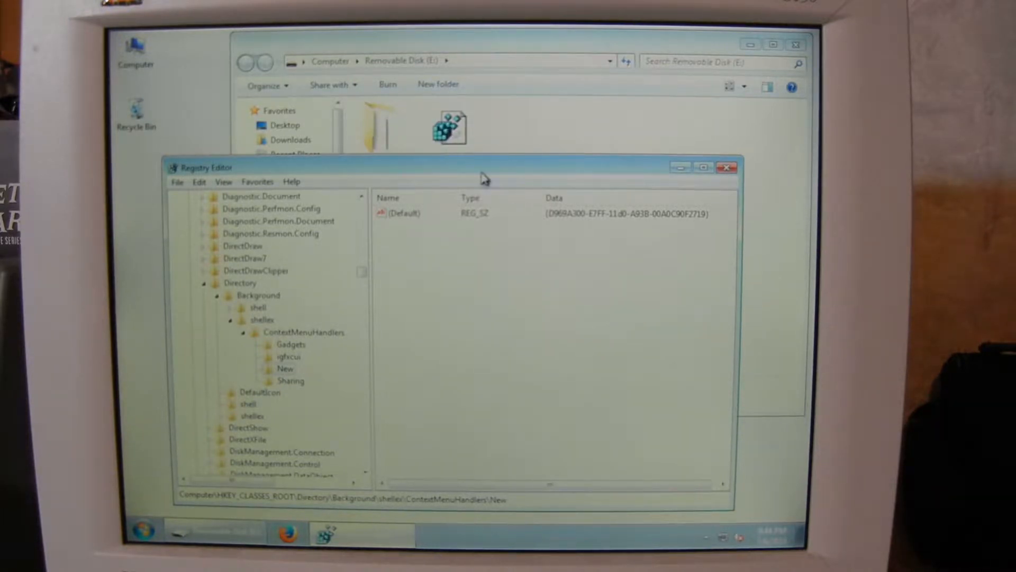
Move the Registry Editor clear of the exported file's name and check the desktop's New submenu for the Folder option
drag(484, 157, 482, 185)
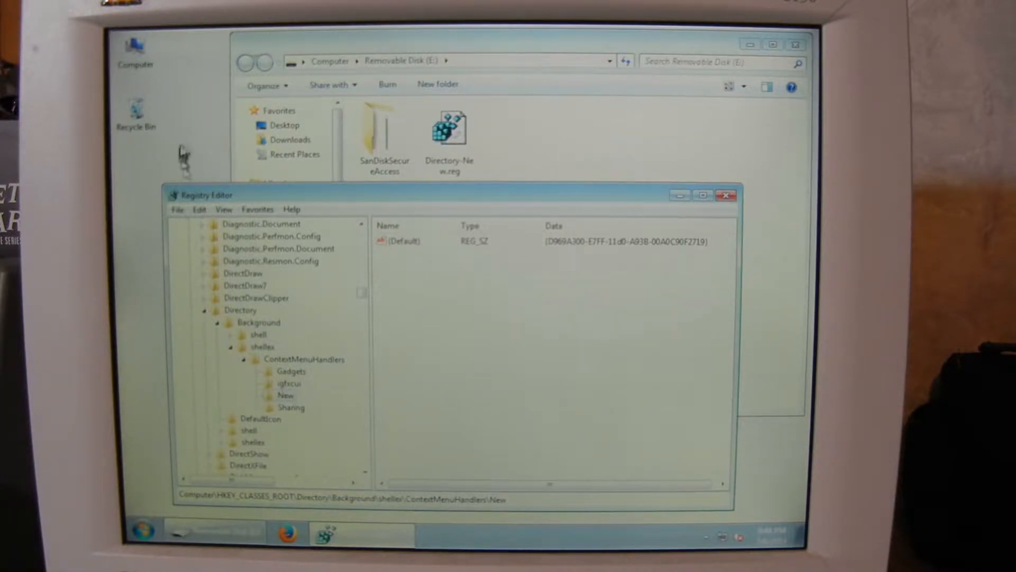
right_click(200, 154)
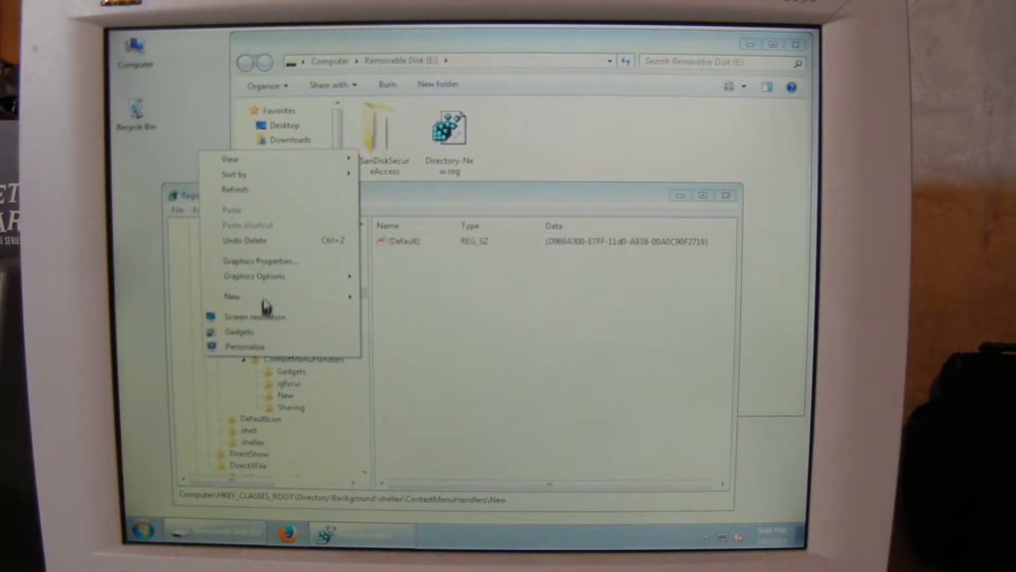
mouse_move(267, 302)
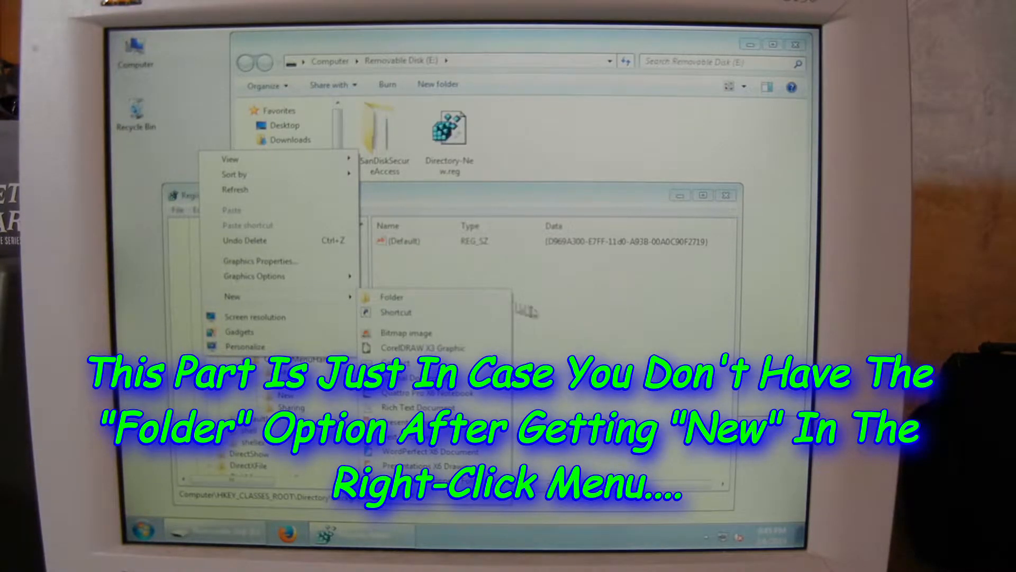
click(535, 313)
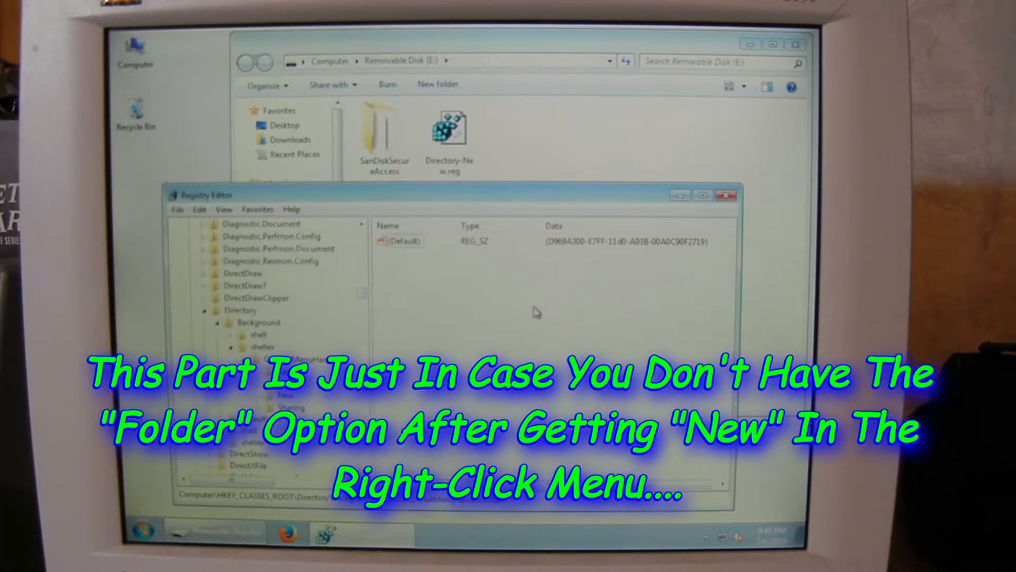
Collapse the Directory key, find the Folder key under HKEY_CLASSES_ROOT, and expand its ShellNew subkey
click(205, 313)
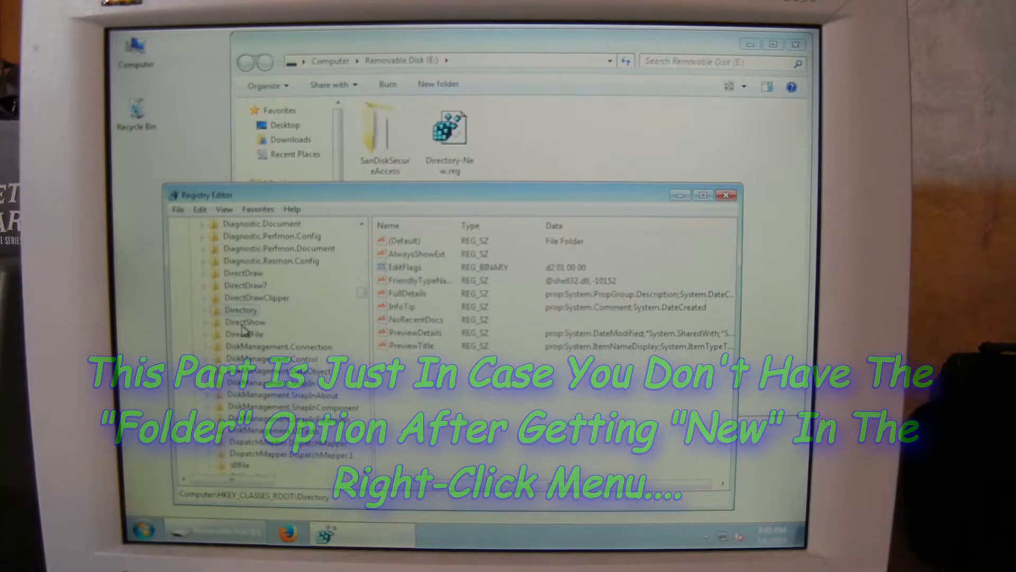
text(folder)
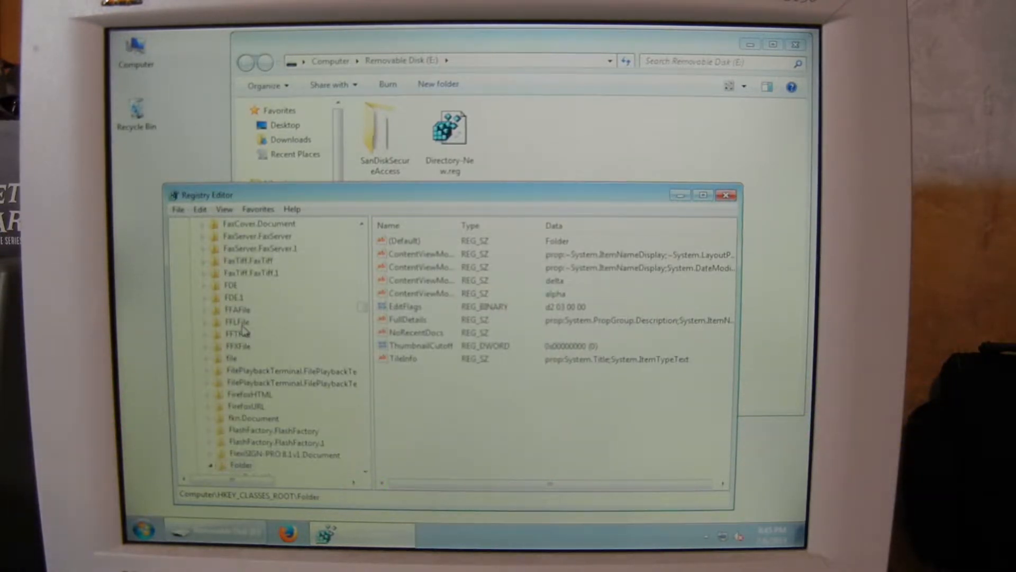
key(Right)
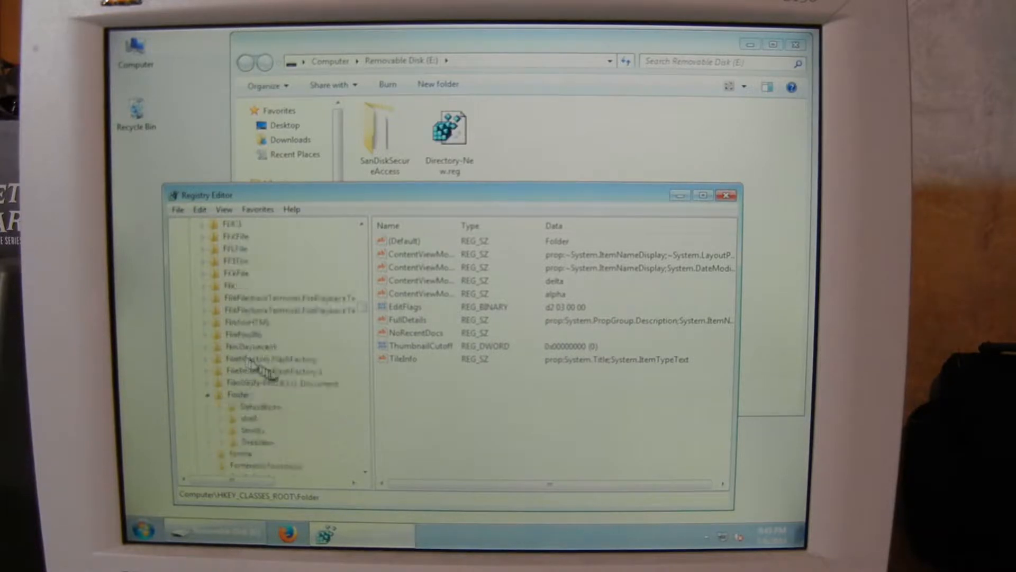
click(254, 371)
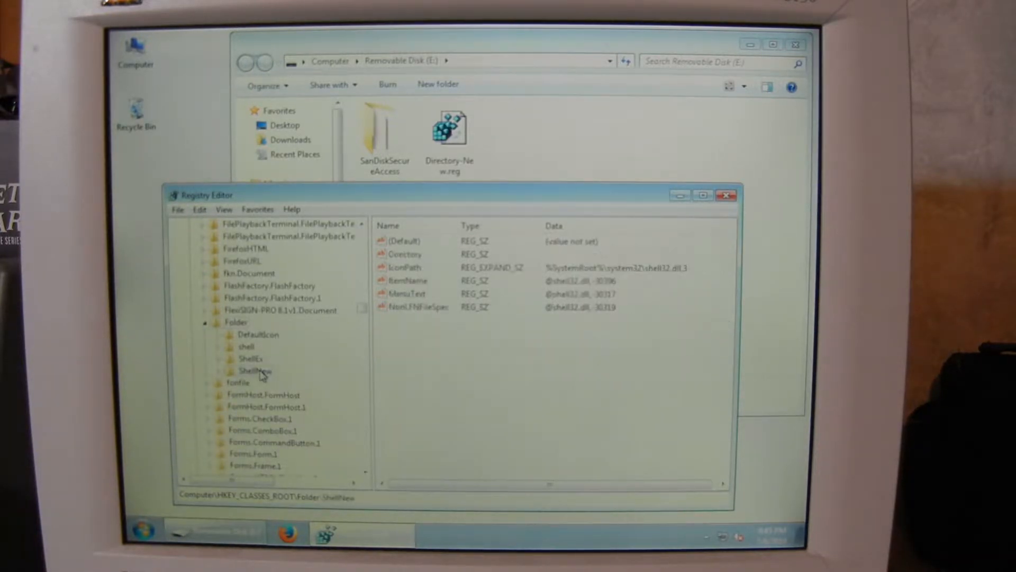
click(219, 372)
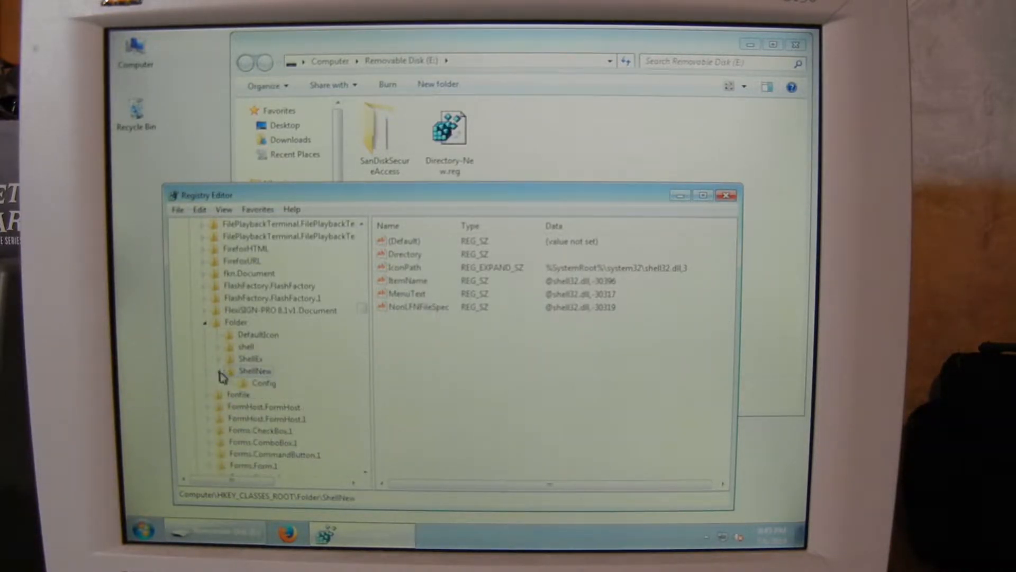
Export the selected branch of the Folder\ShellNew key to Removable Disk (E:) as a registration file named Folder-New
right_click(261, 375)
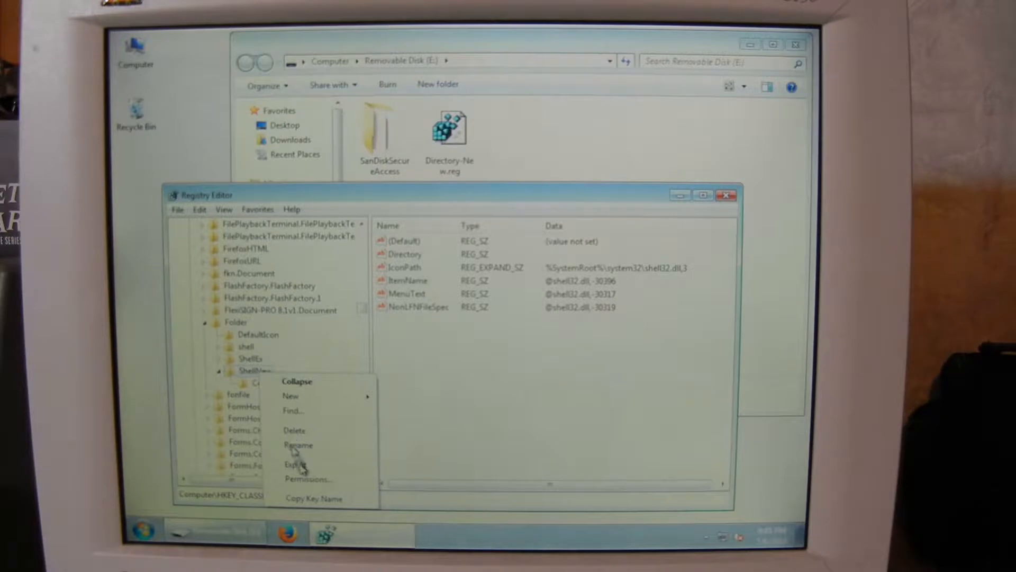
click(177, 209)
click(269, 373)
right_click(267, 374)
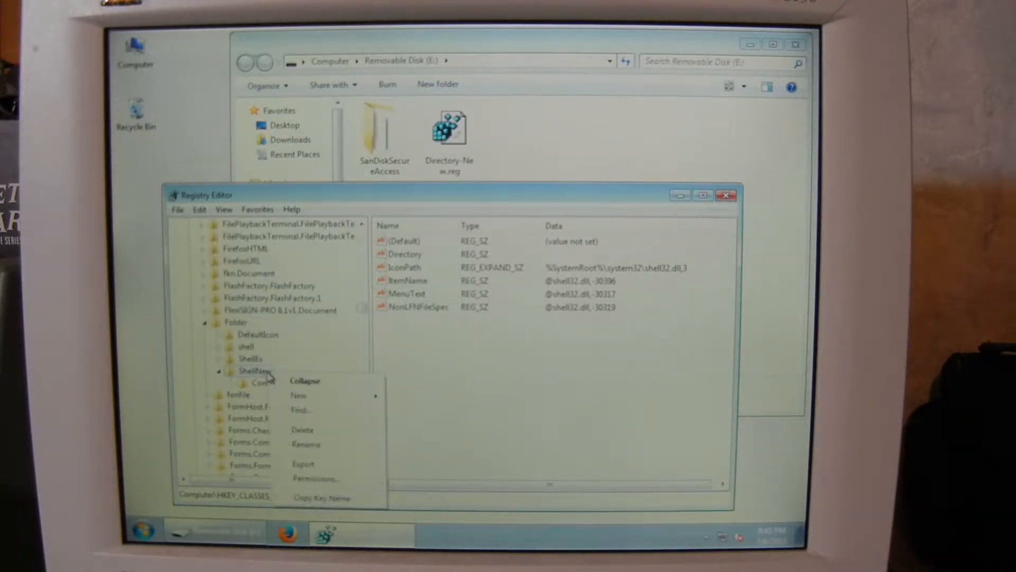
click(309, 468)
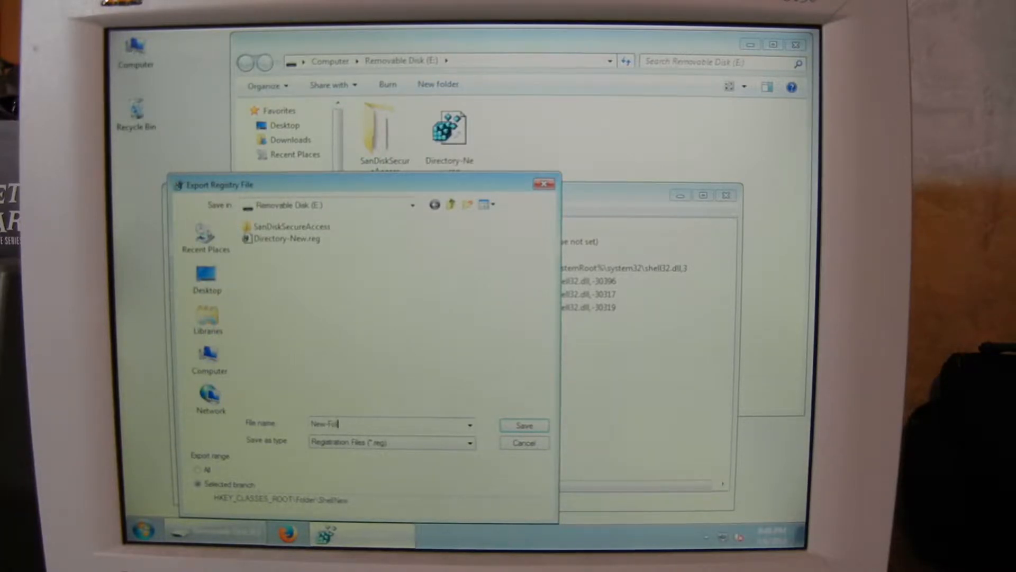
text(der)
drag(326, 424, 286, 429)
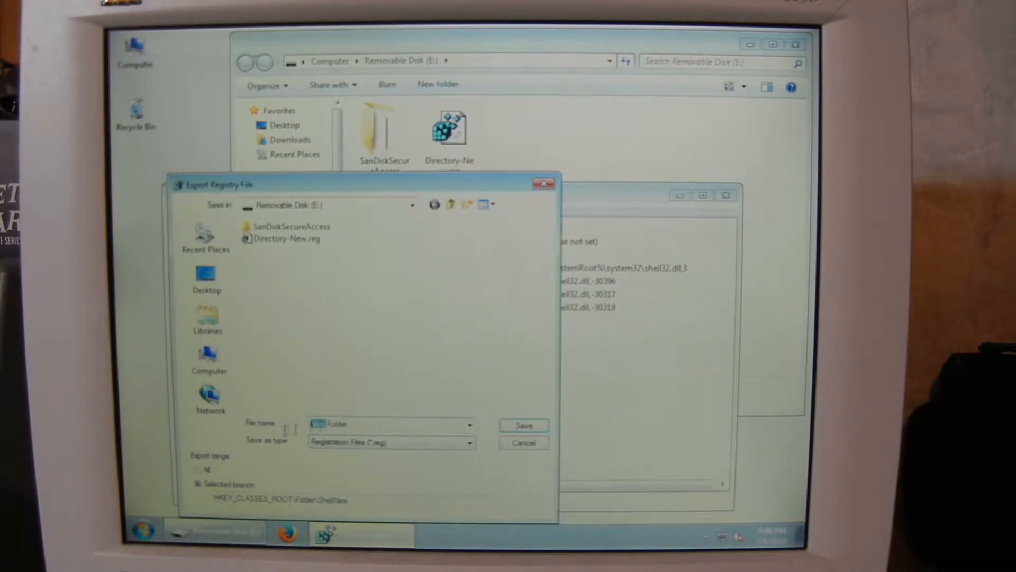
key(BackSpace)
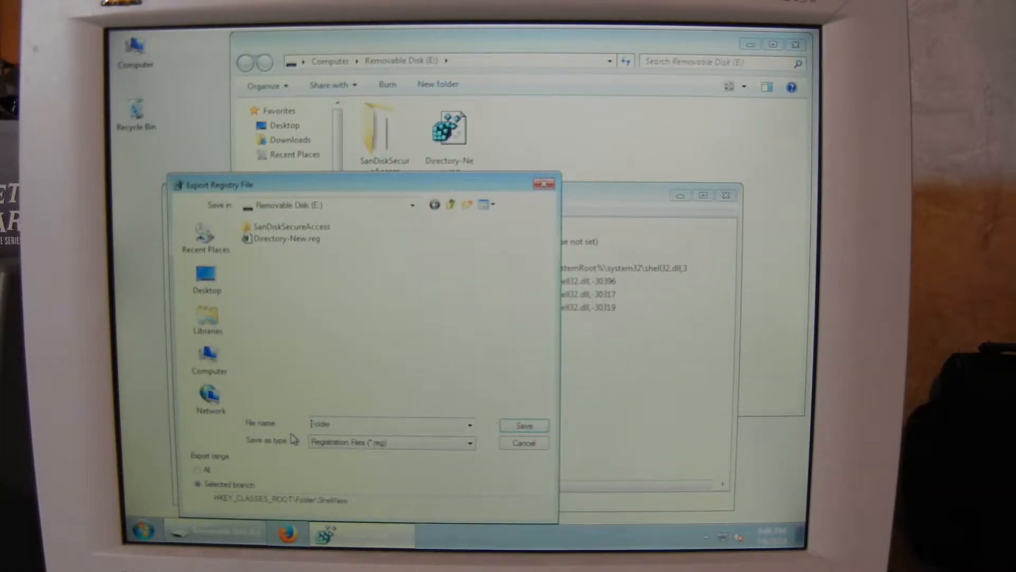
click(357, 424)
text(-New)
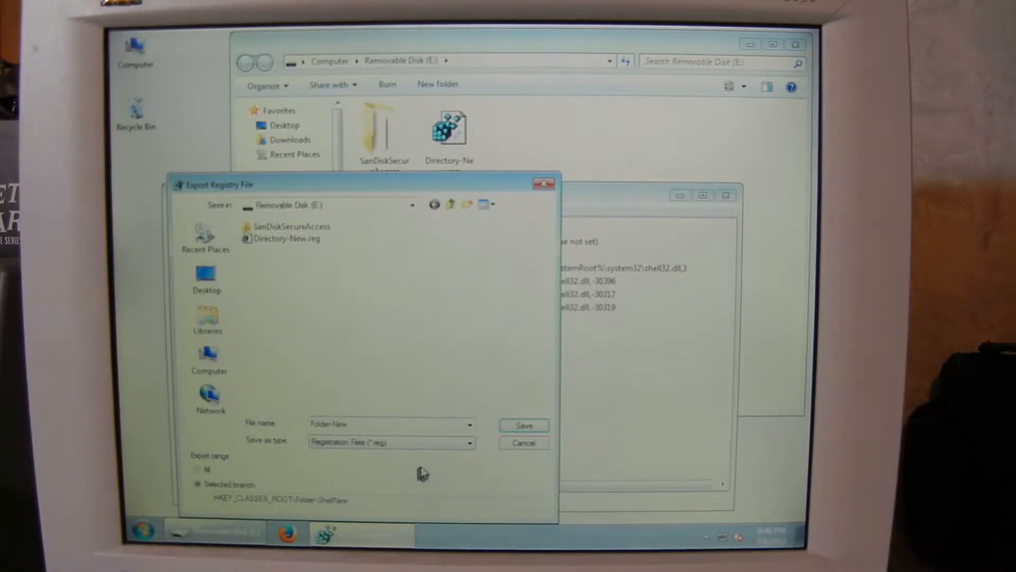
click(522, 428)
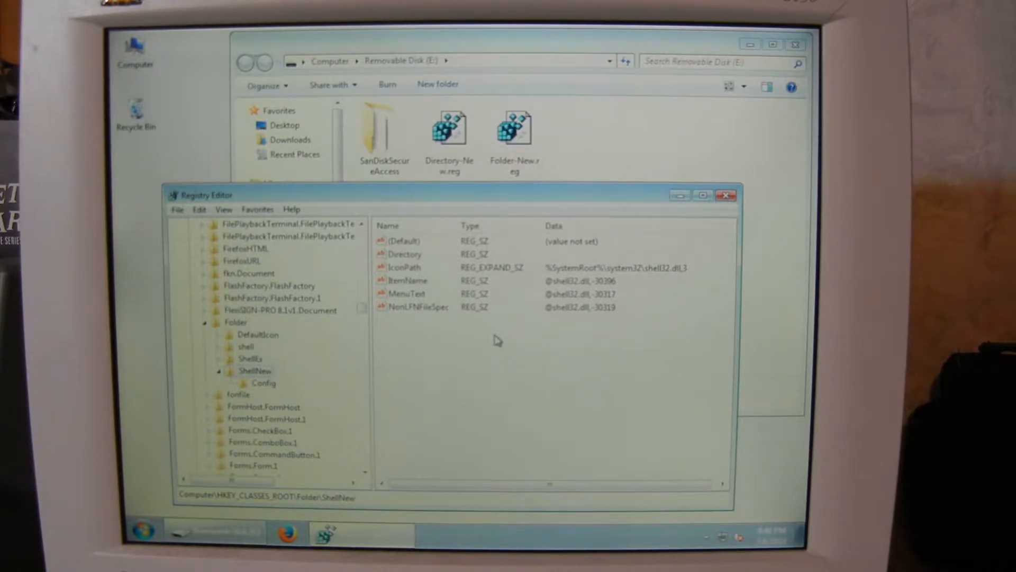
Exit the Registry Editor and close the Removable Disk (E:) window
click(178, 210)
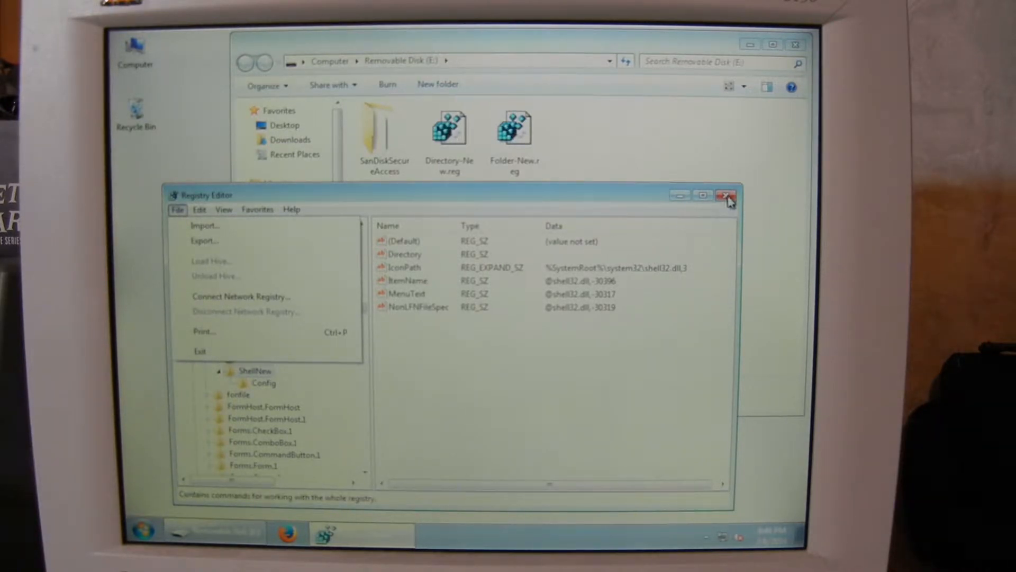
click(221, 354)
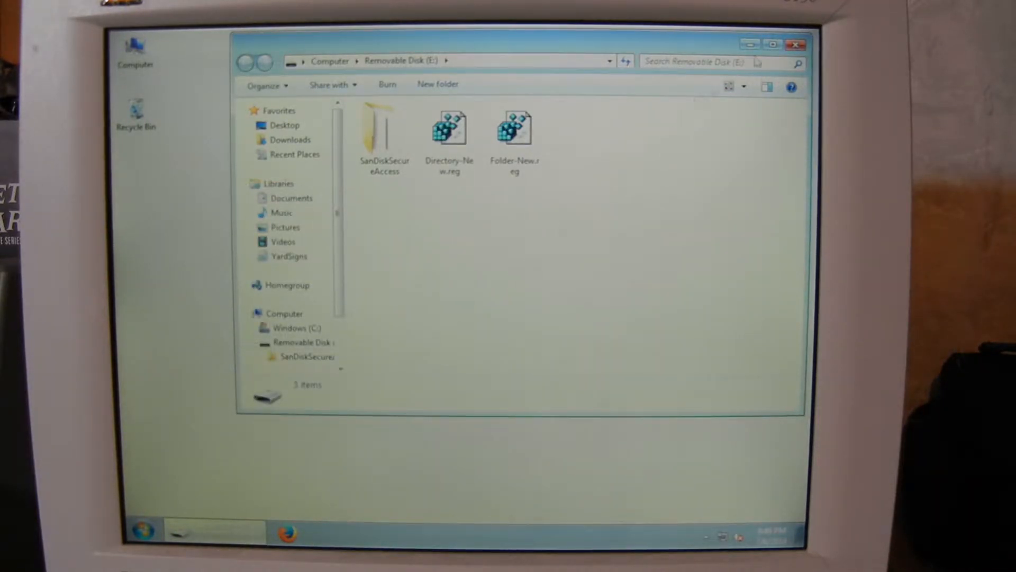
click(796, 46)
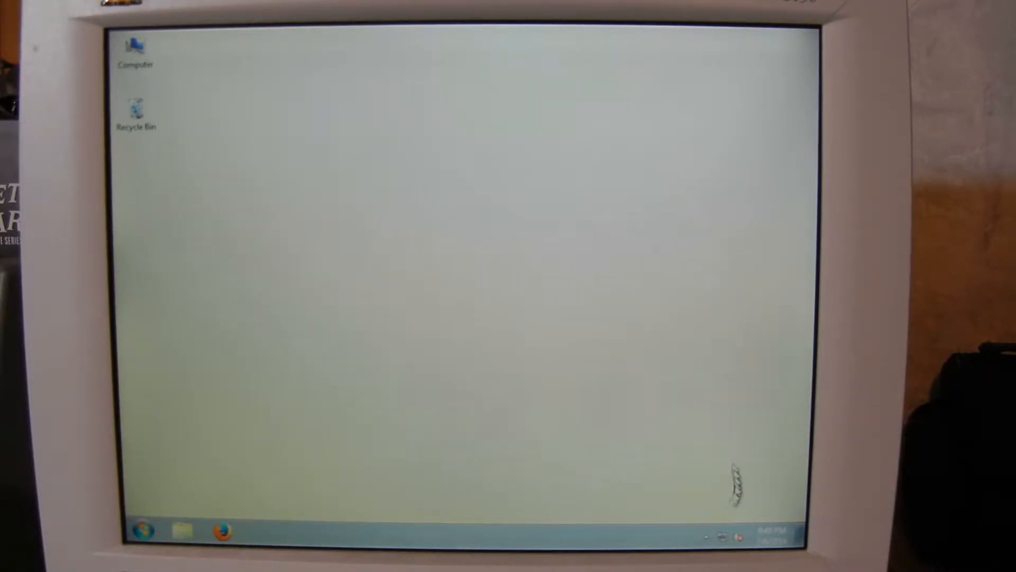
Safely eject the Cruzer USB drive and dismiss the removal notification
click(707, 538)
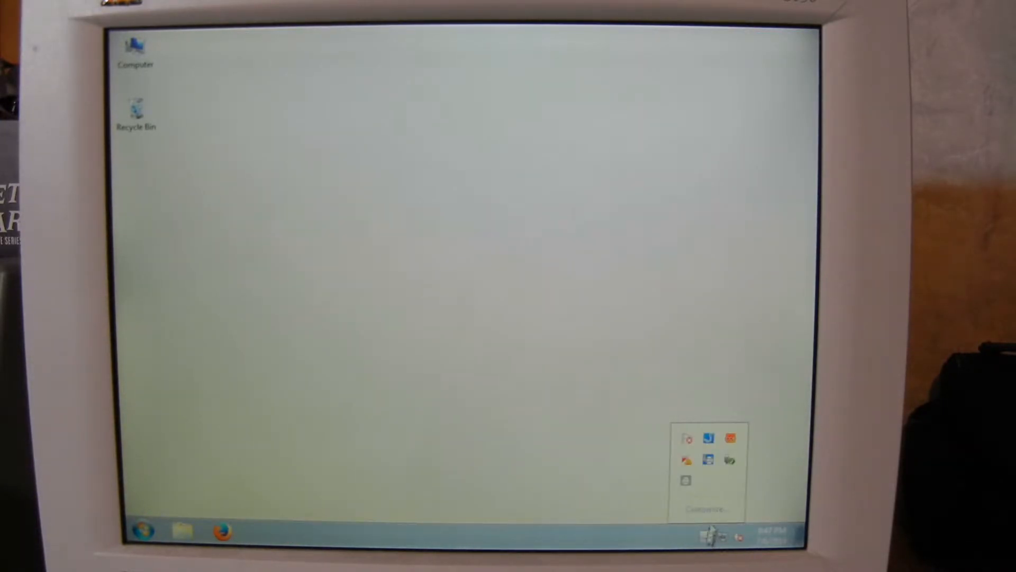
right_click(730, 460)
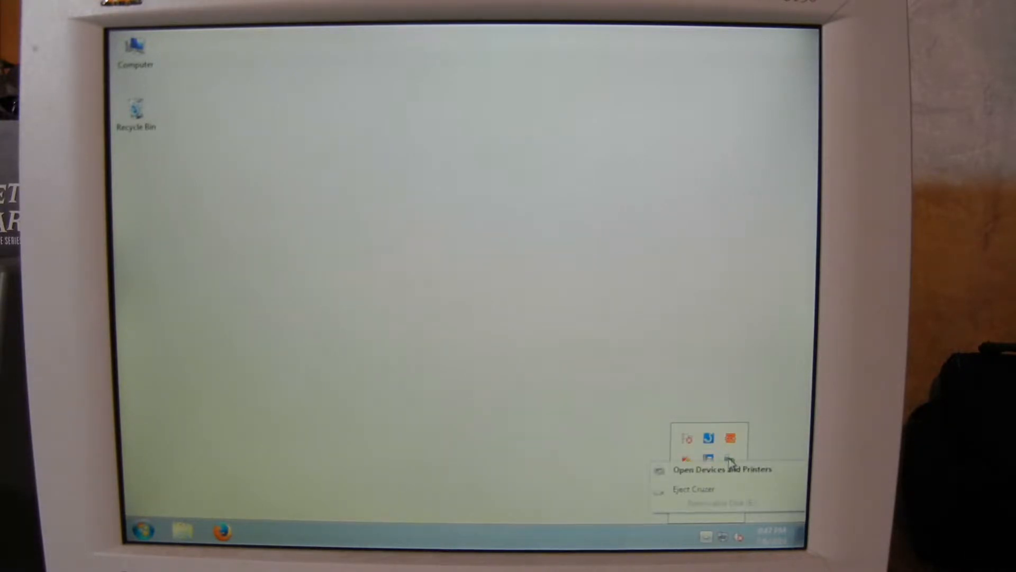
click(702, 492)
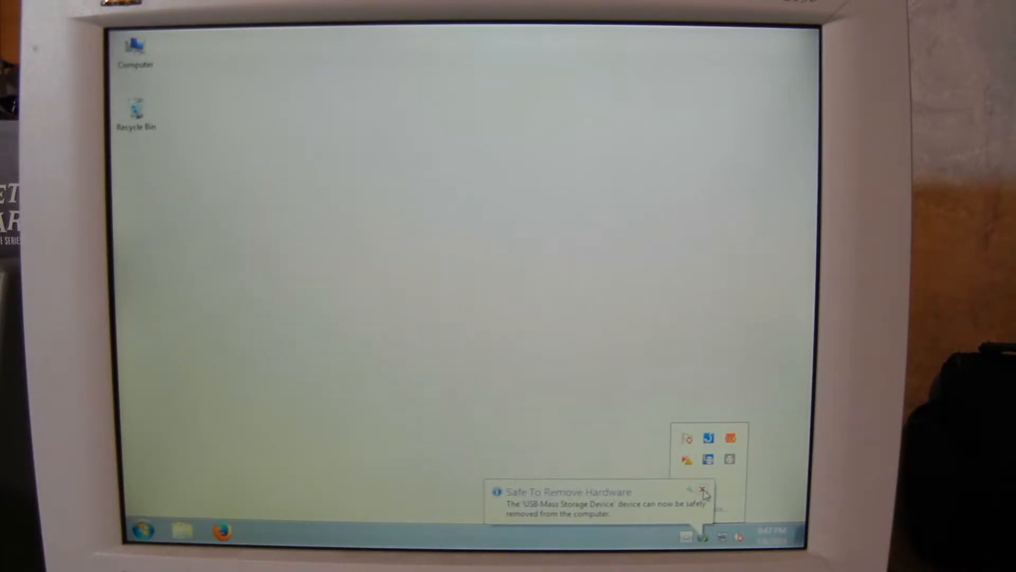
click(704, 491)
click(686, 539)
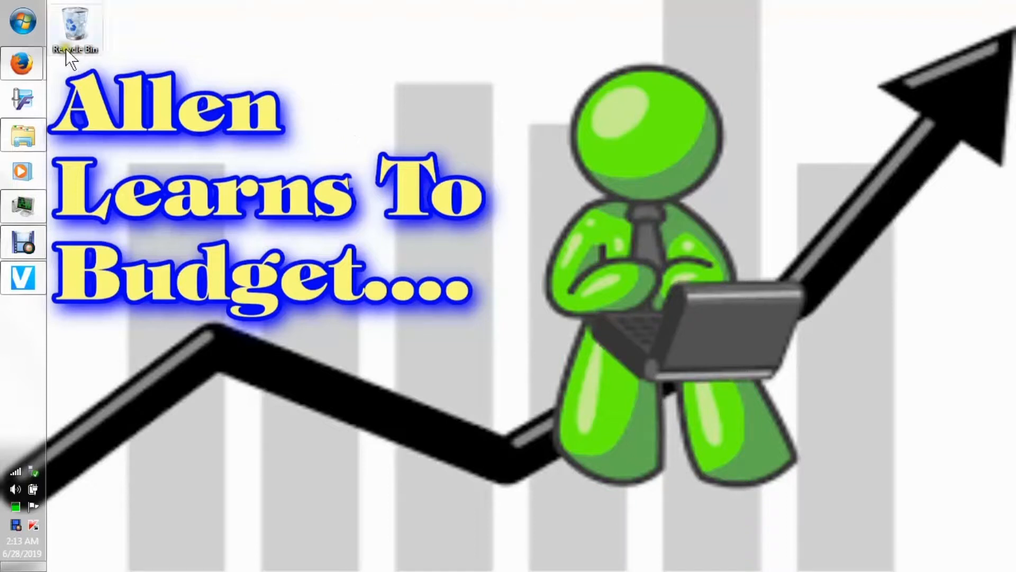
On the other computer, search for regedit, launch the Registry Editor, and reposition its window on the desktop
click(24, 20)
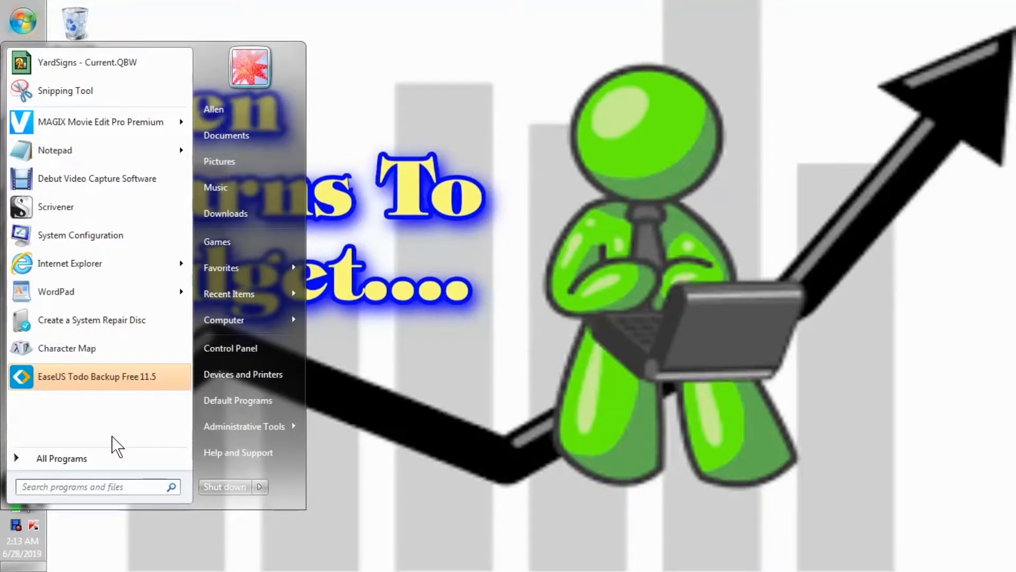
text(regedi)
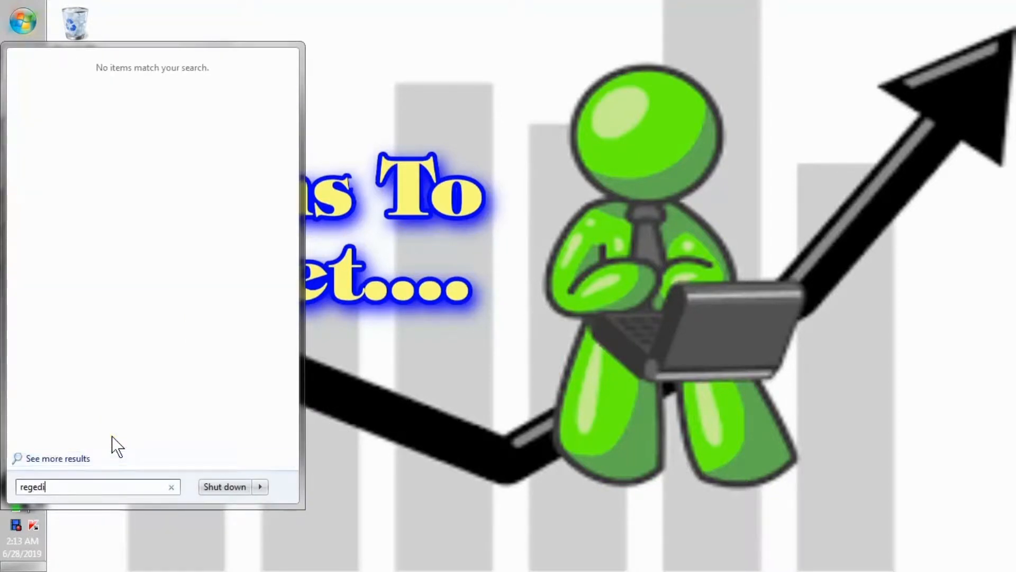
text(t)
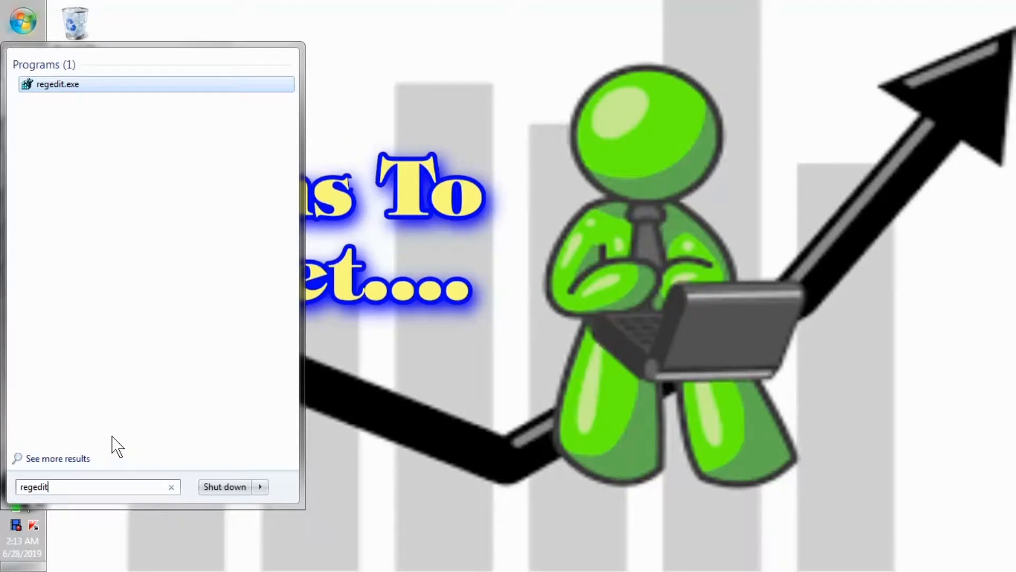
click(53, 86)
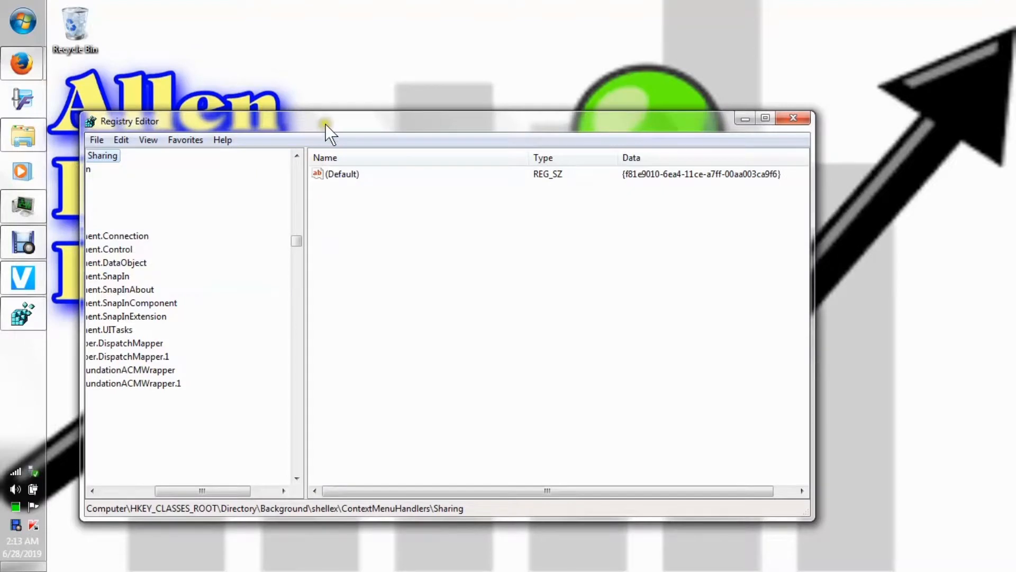
drag(325, 124, 444, 112)
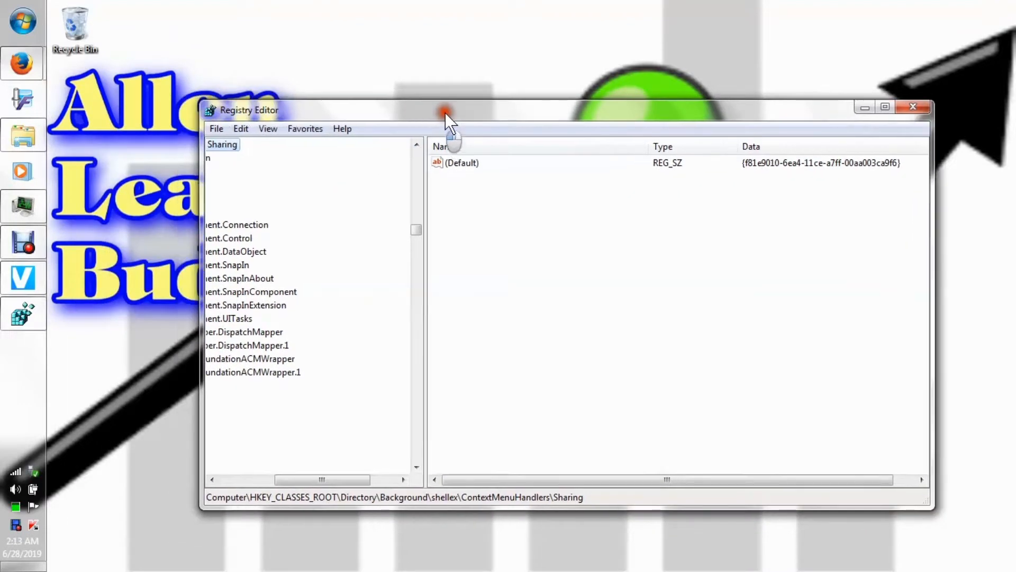
Return to the root of the registry tree and collapse the HKEY_CLASSES_ROOT branch
drag(334, 481, 252, 472)
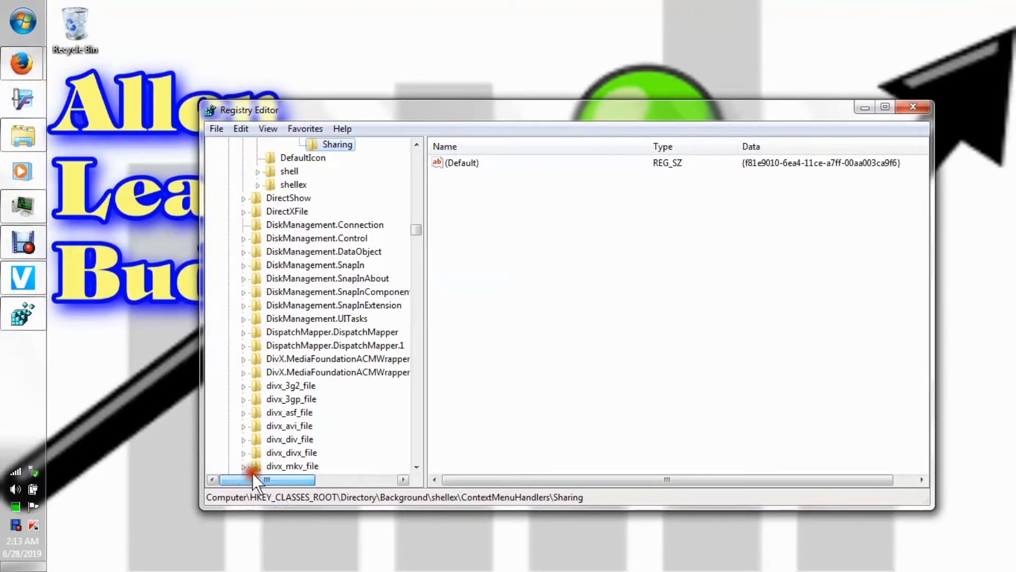
drag(417, 231, 414, 150)
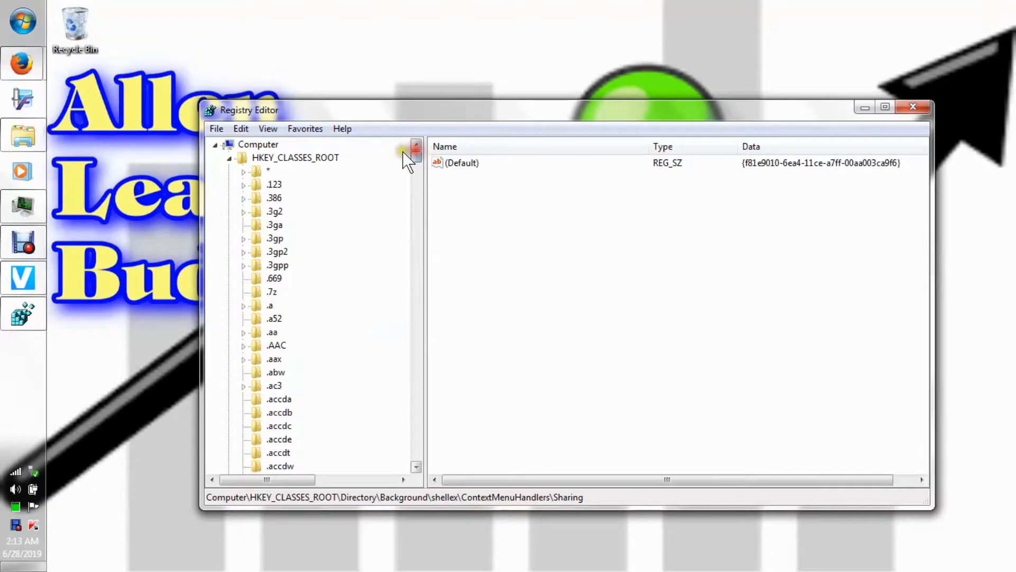
click(228, 158)
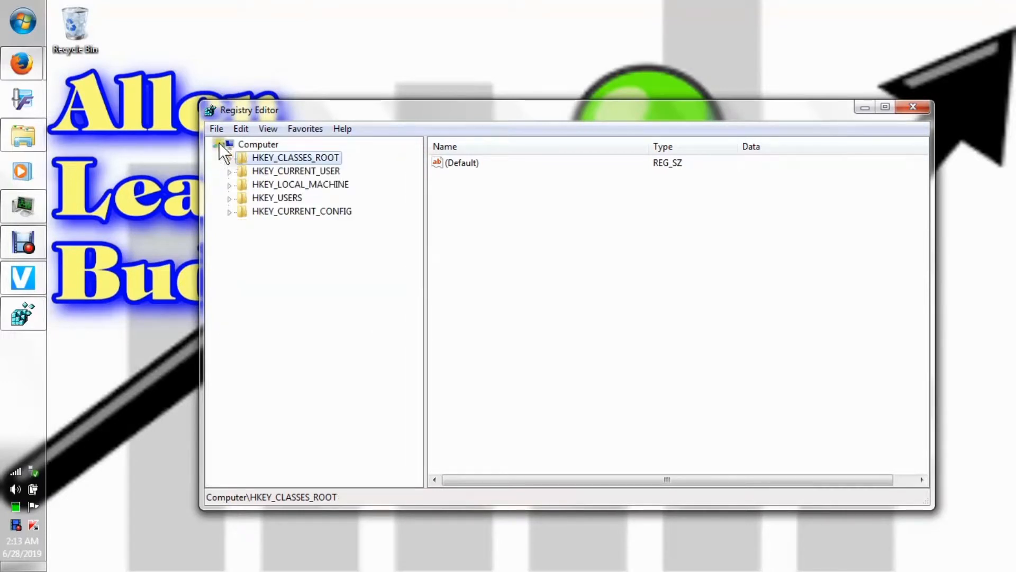
Start a registry export to the Desktop with the export range set to All
click(215, 130)
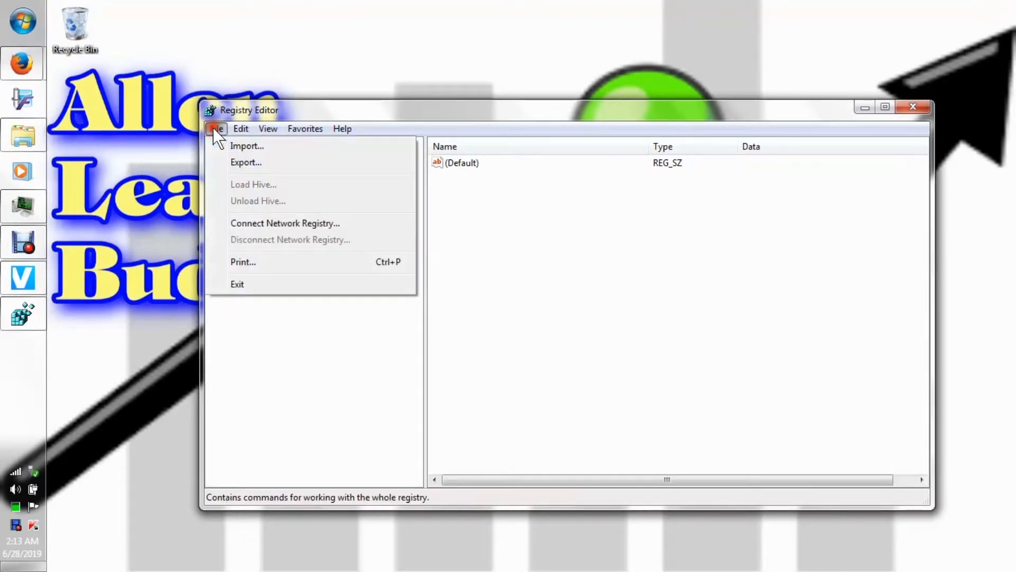
click(242, 160)
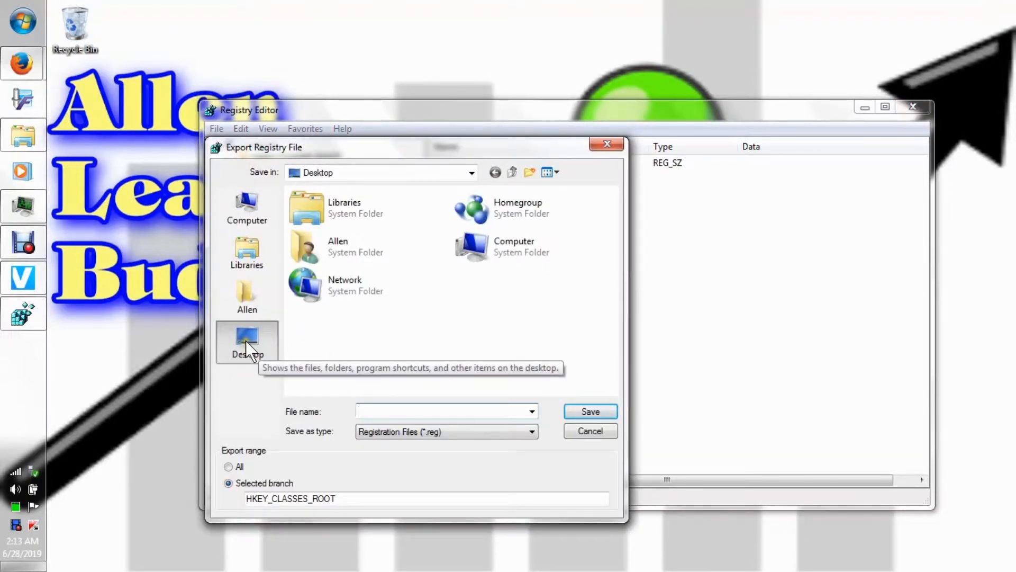
click(228, 466)
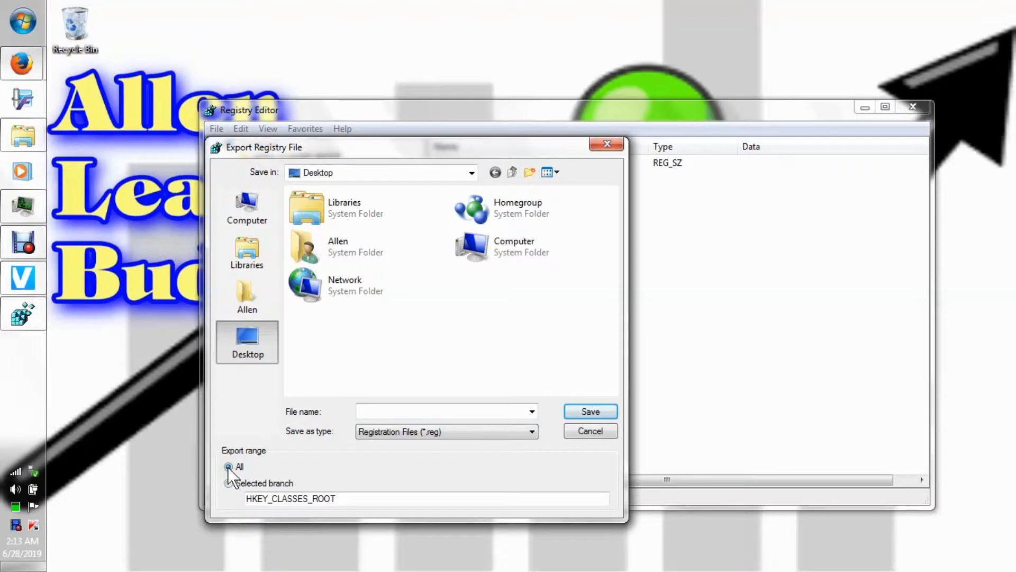
Name the full registry export Registry Backup June 28 2019, checking the system calendar for the date, and save it to the Desktop
click(389, 412)
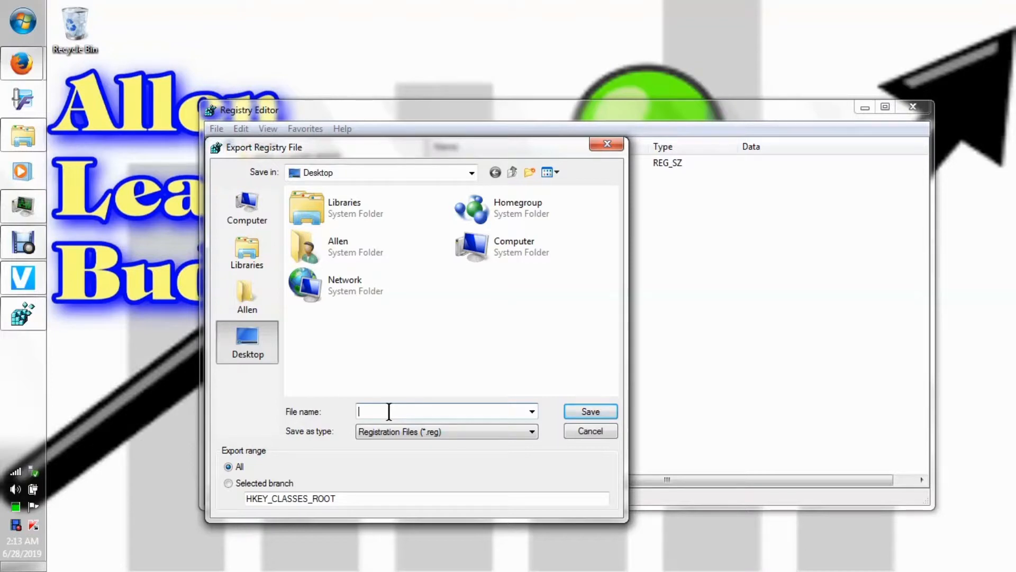
text(Registry Backup)
click(21, 543)
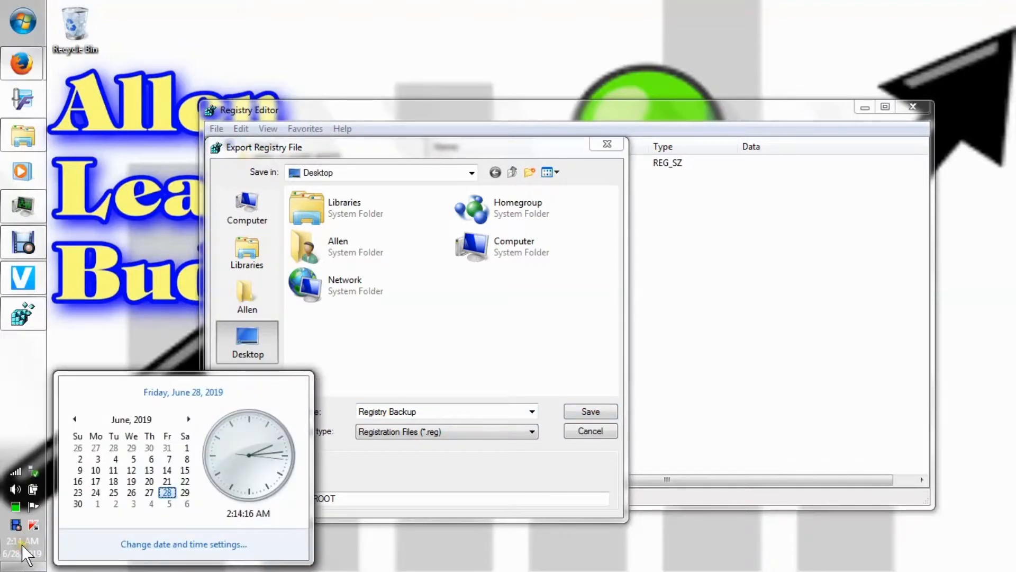
click(430, 416)
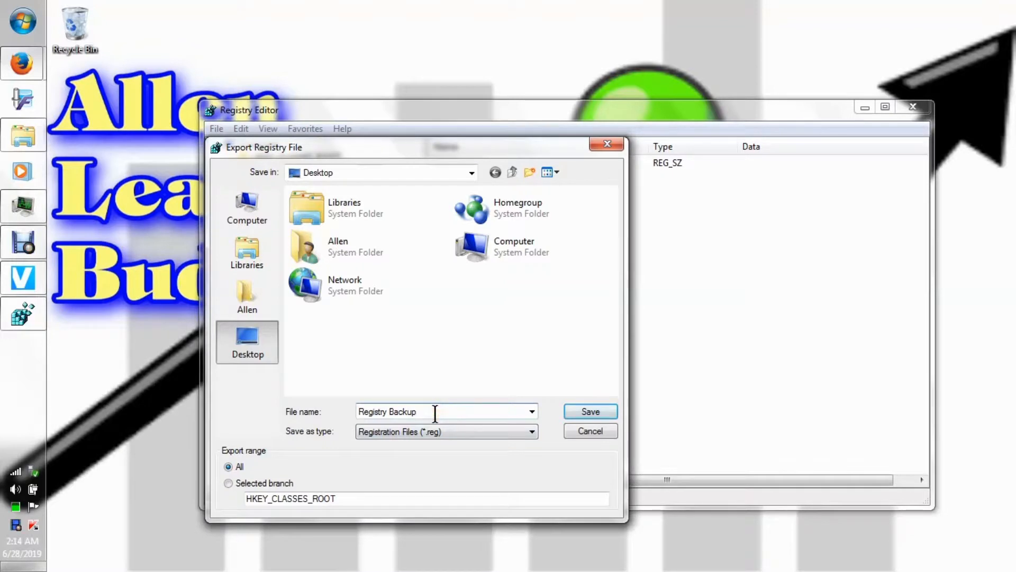
text(Jun)
text(e)
text(e)
text( 2)
text(8)
text( 20)
text(19)
click(570, 413)
click(590, 411)
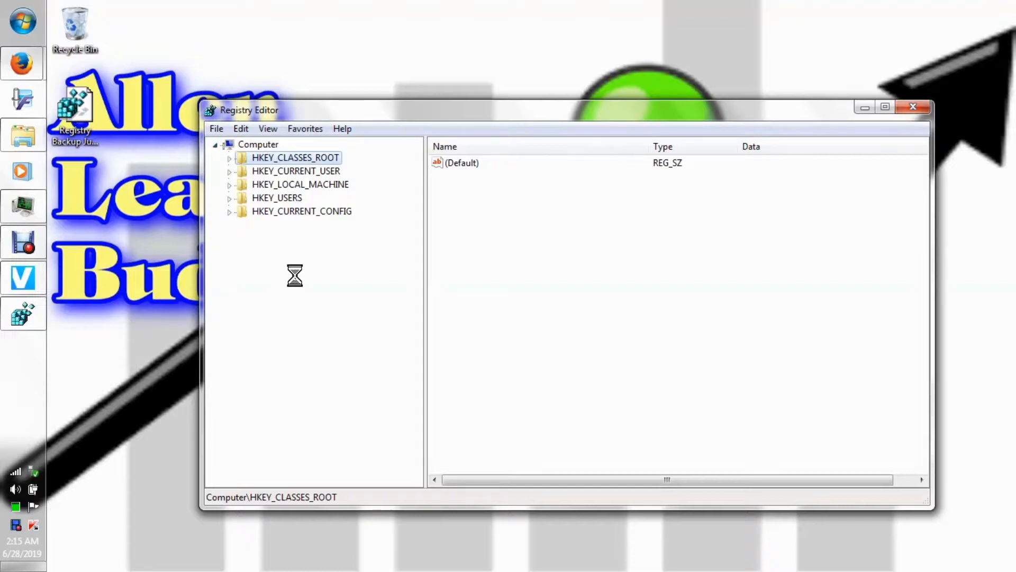
Check the size of the exported Registry Backup file in its properties and close them
click(81, 118)
right_click(81, 118)
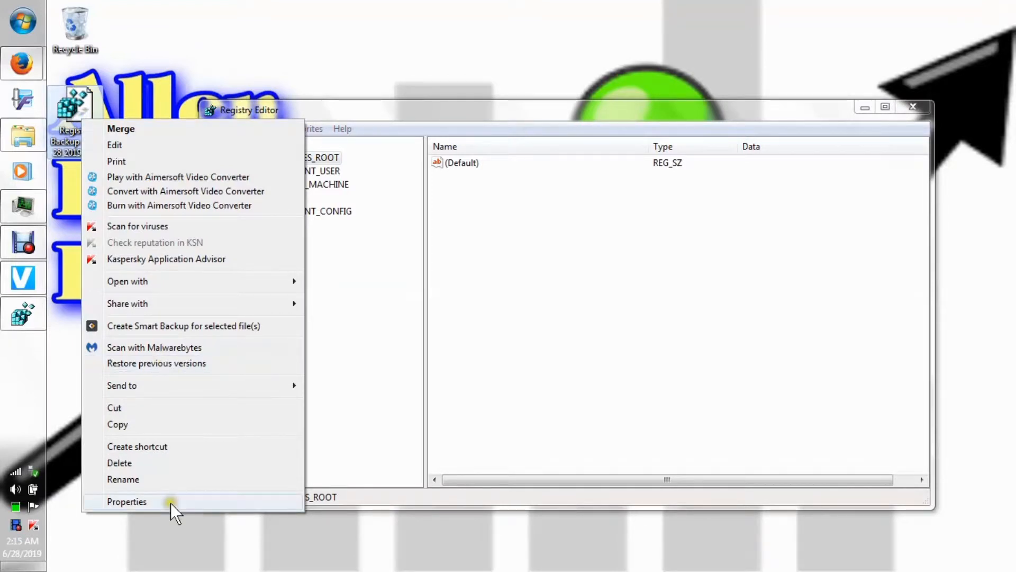
click(136, 502)
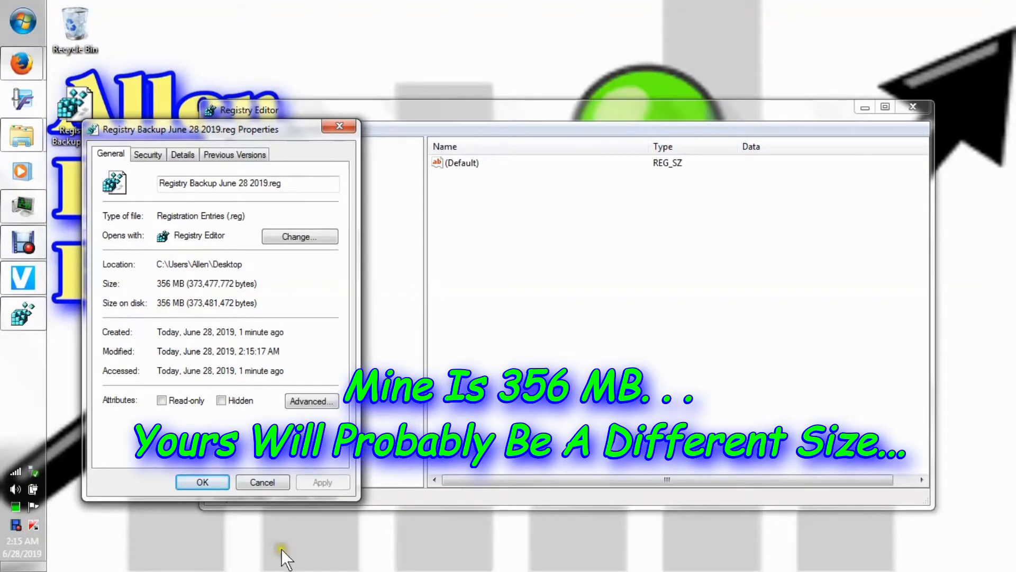
click(257, 482)
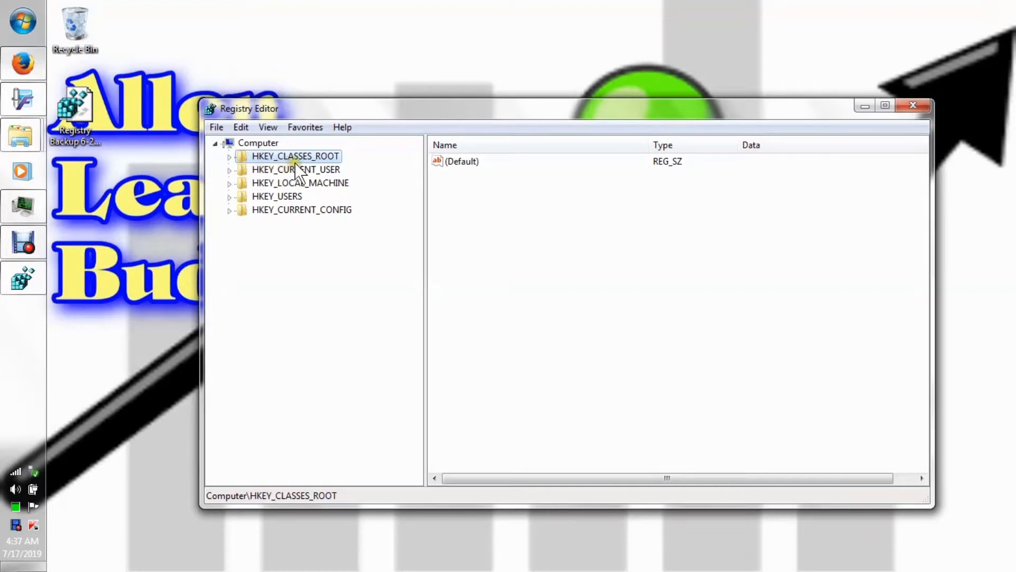
Expand HKEY_CLASSES_ROOT and select its Directory key
click(228, 157)
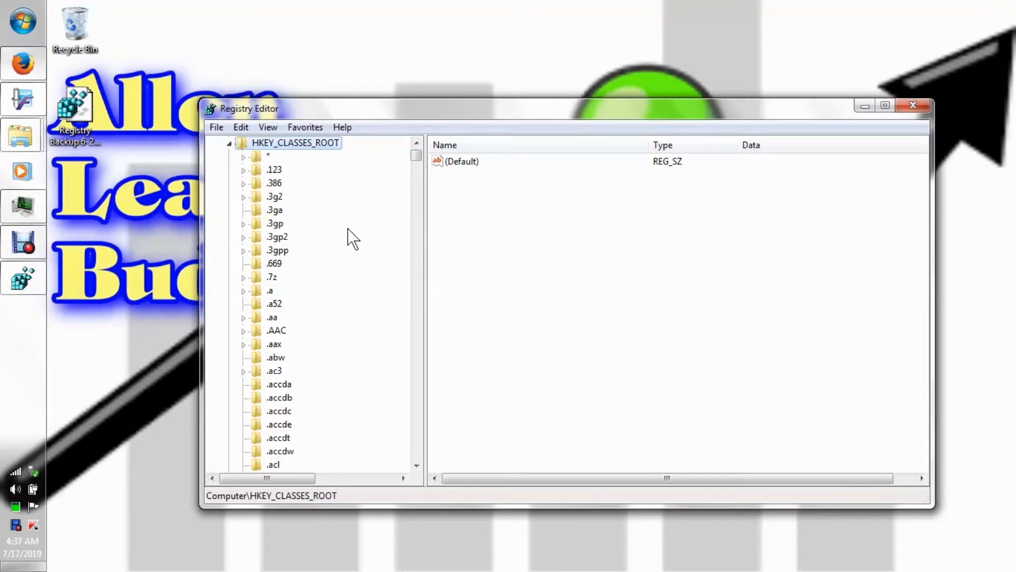
text(dir)
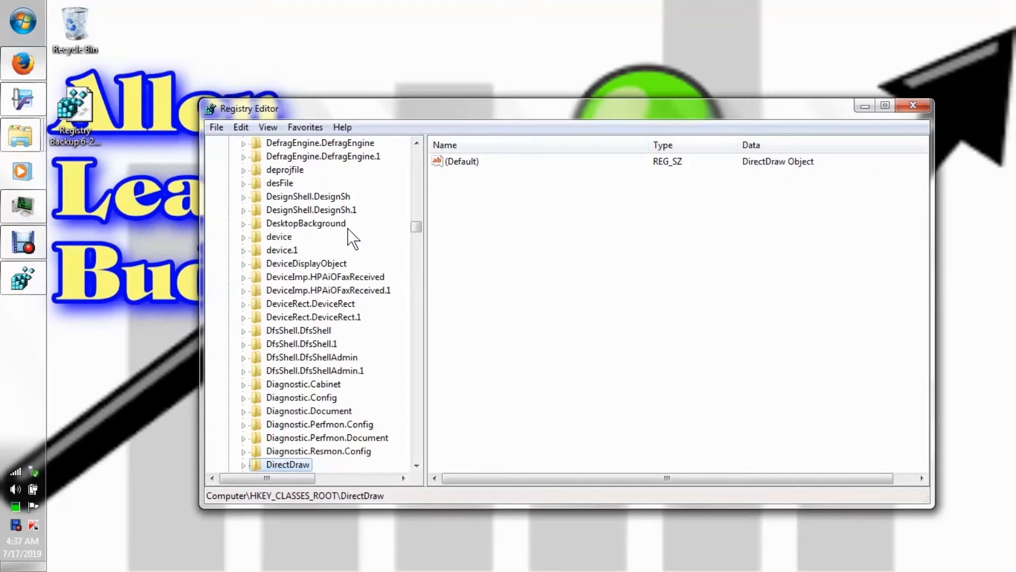
scroll(370, 259, down, 2)
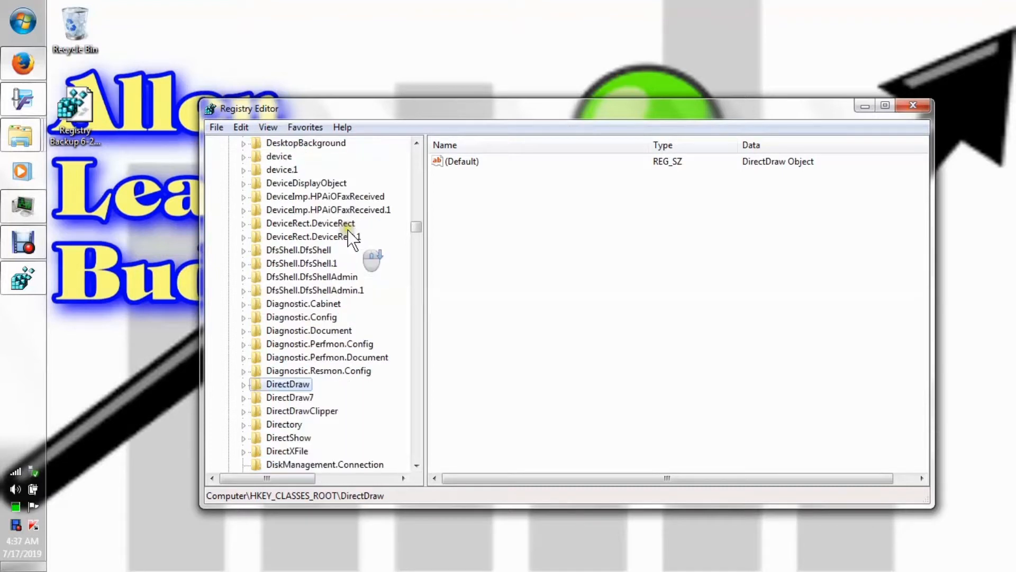
click(288, 425)
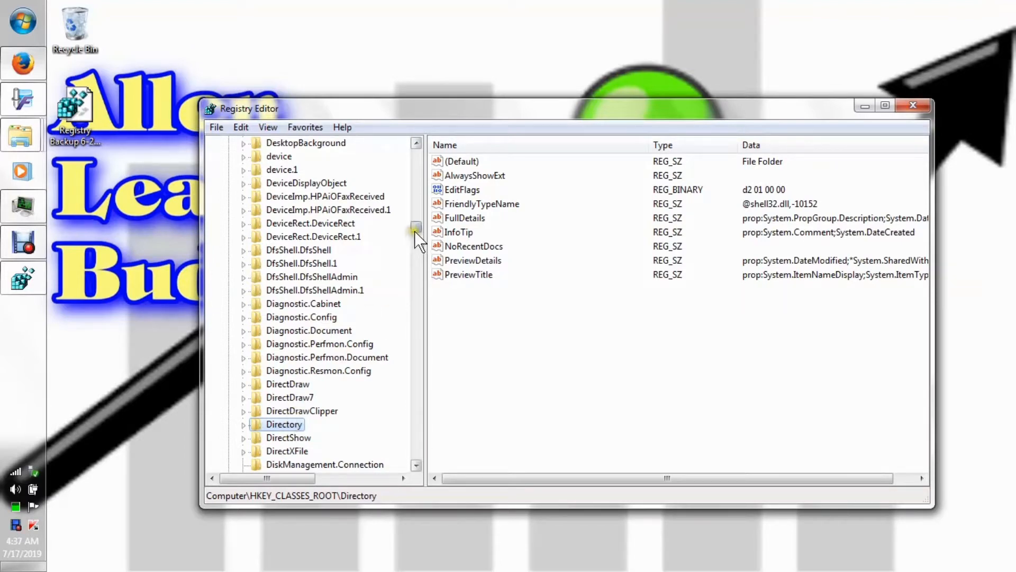
Export the selected branch of the Directory key to the Desktop as a registration file named Directory Backup
scroll(415, 230, down, 15)
scroll(415, 230, up, 9)
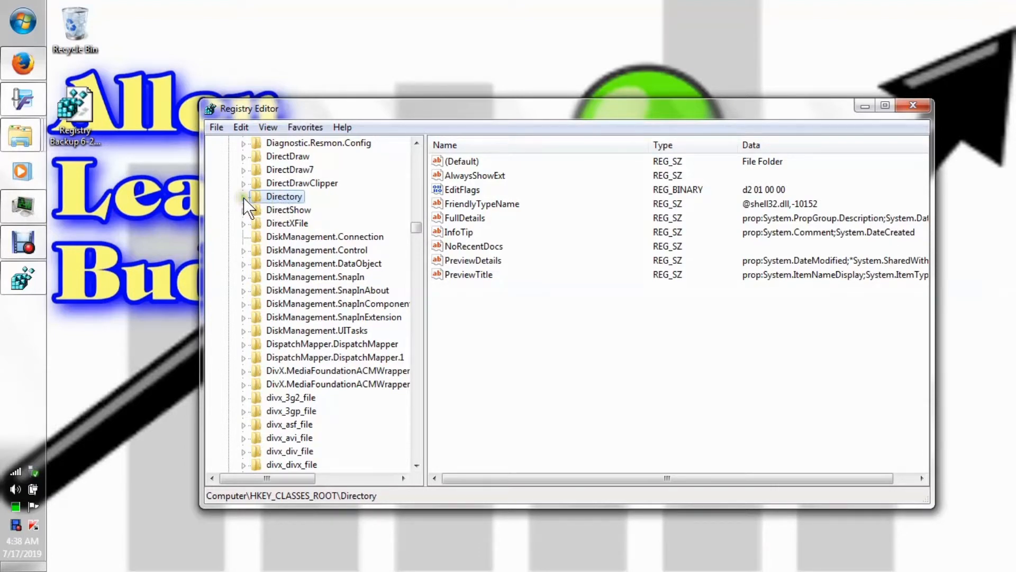
right_click(278, 200)
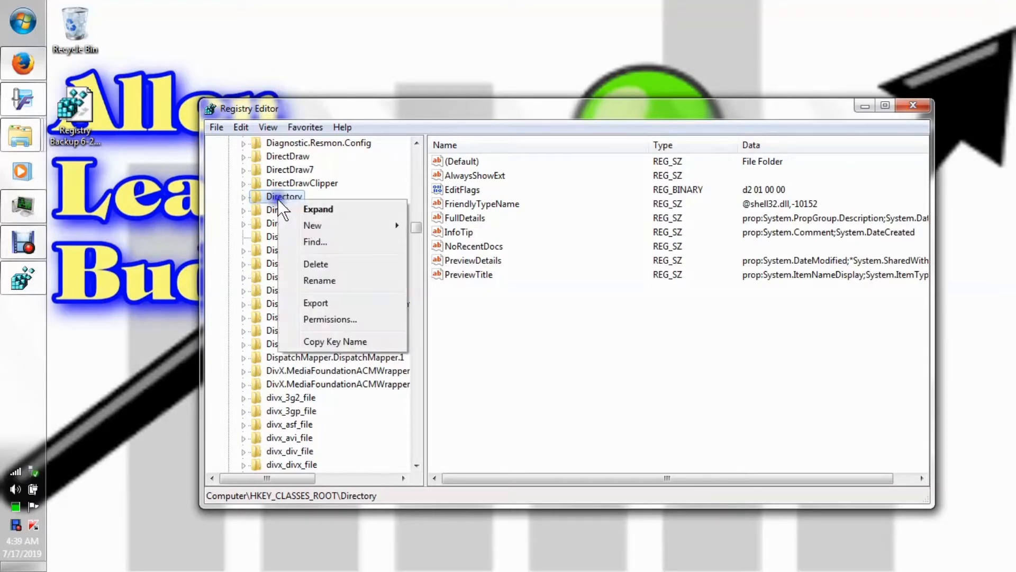
click(315, 303)
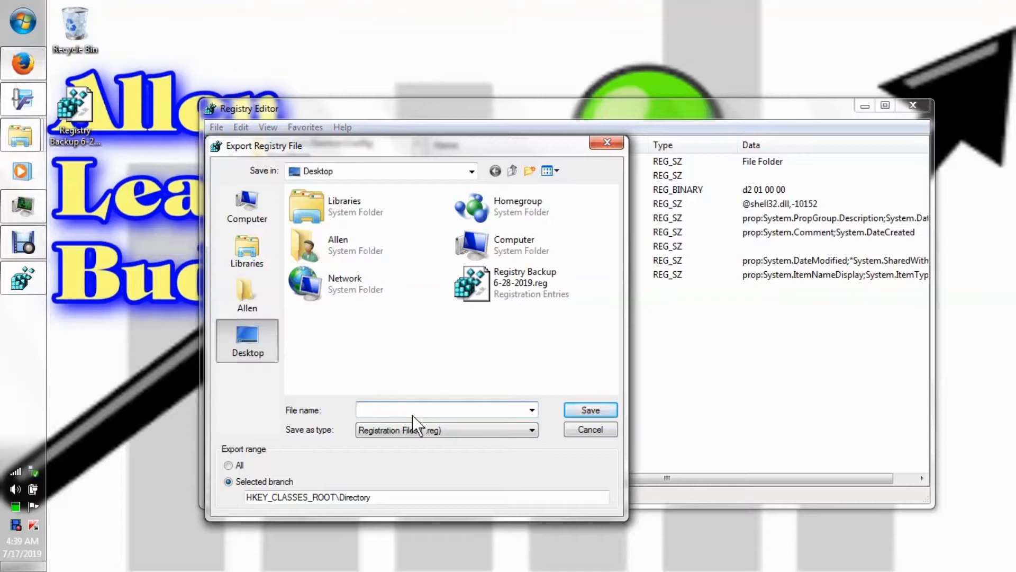
text(Directory Backup)
click(585, 410)
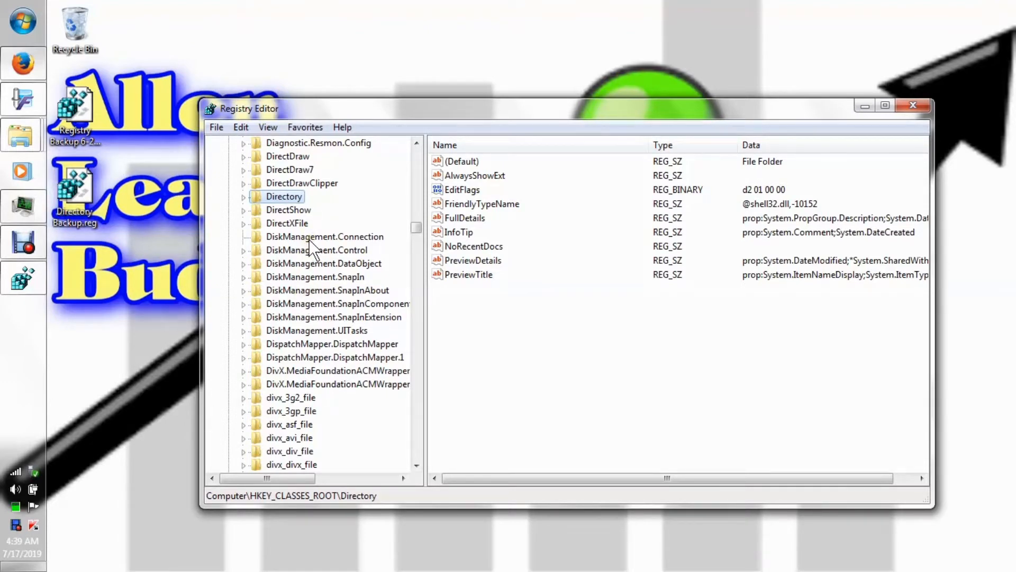
Export the selected branch of the HKEY_CLASSES_ROOT\Folder key to the Desktop as a registration file named Folder Backup
key(f)
key(o)
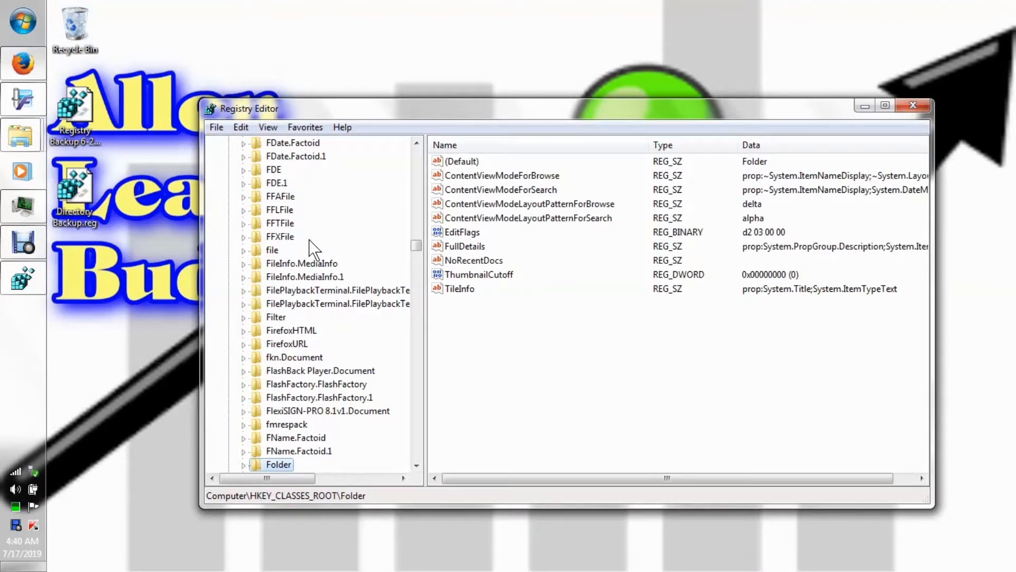
scroll(370, 365, down, 4)
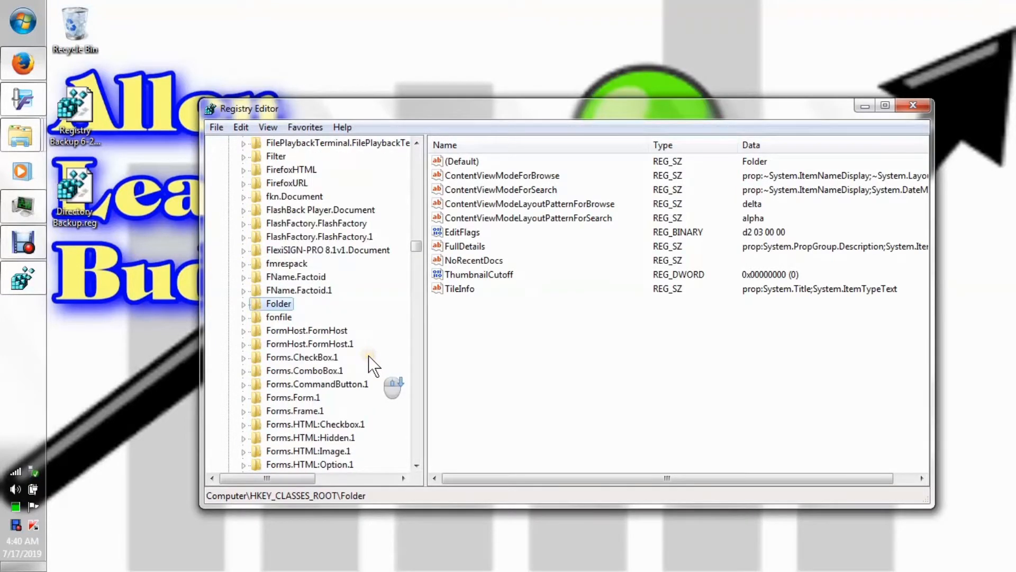
right_click(281, 305)
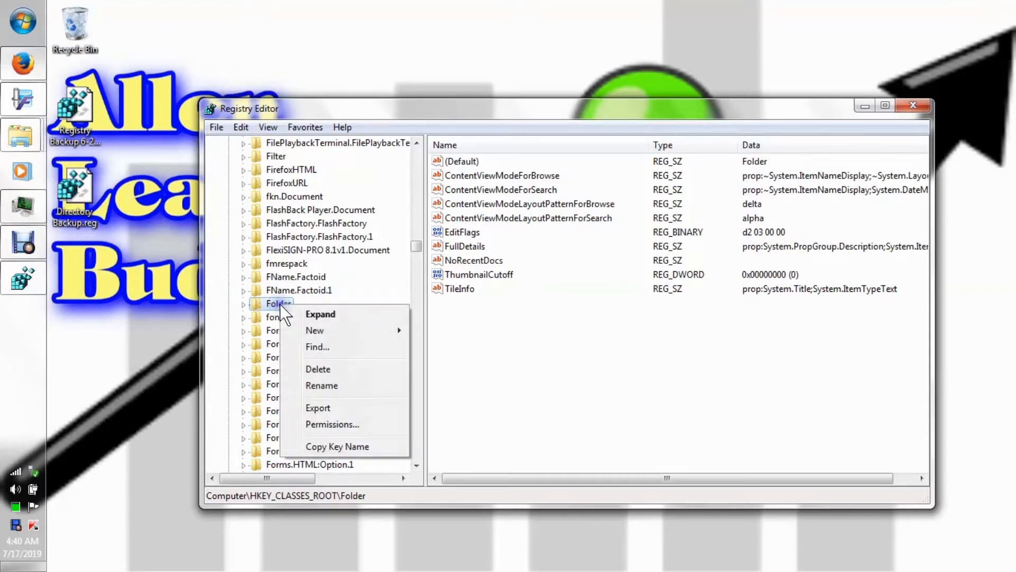
click(327, 407)
click(325, 406)
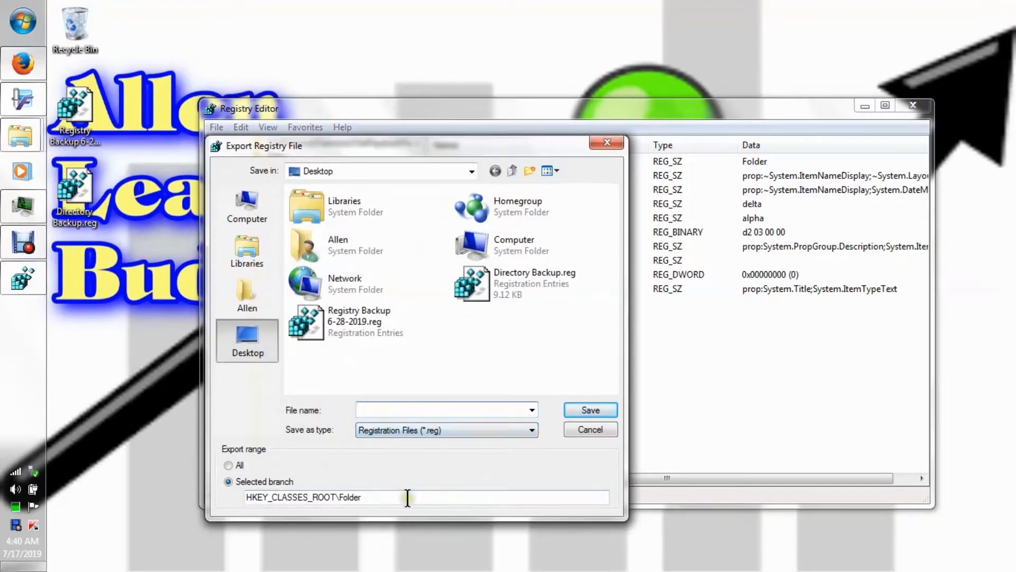
text(Folder Backup)
click(587, 409)
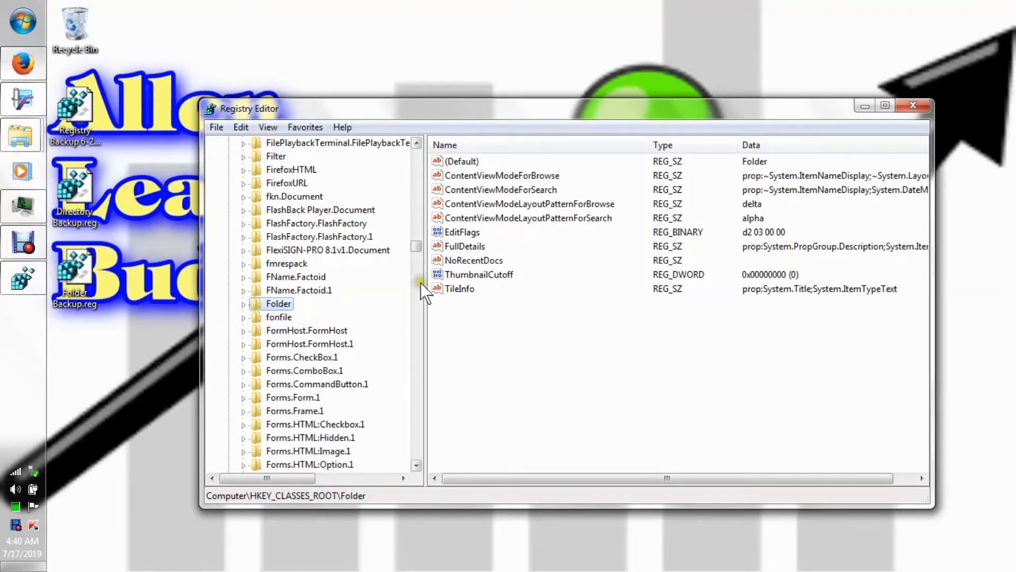
Go back to the Directory key under HKEY_CLASSES_ROOT and select it
mouse_move(420, 247)
mouse_down()
mouse_move(420, 226)
mouse_move(418, 235)
mouse_up()
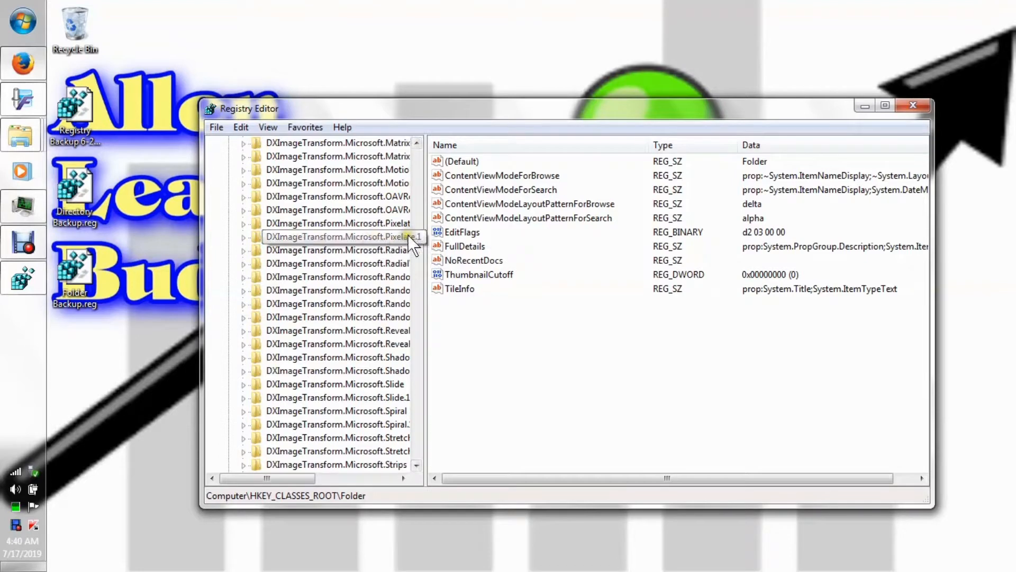
text(dir)
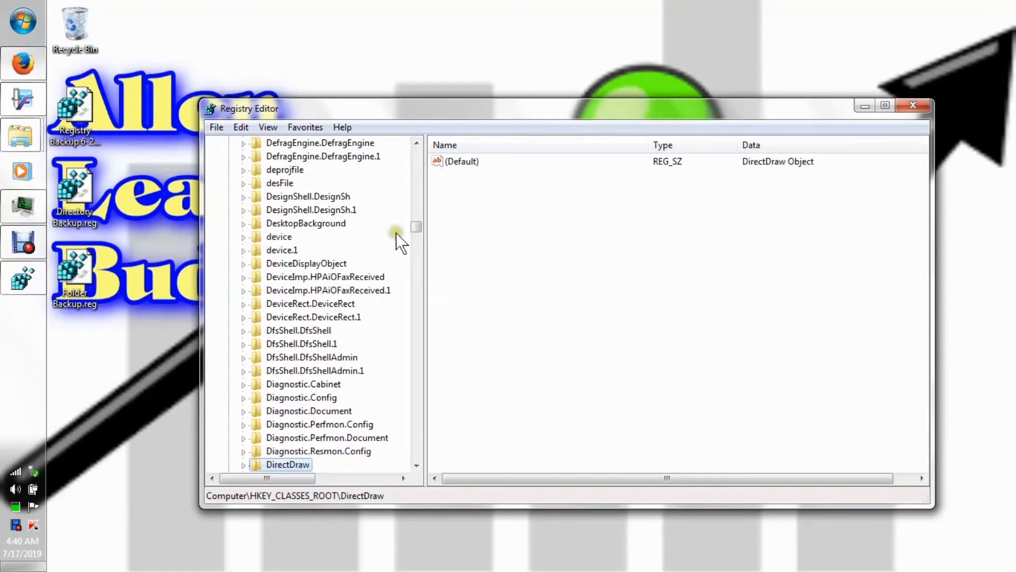
scroll(369, 325, down, 4)
click(293, 345)
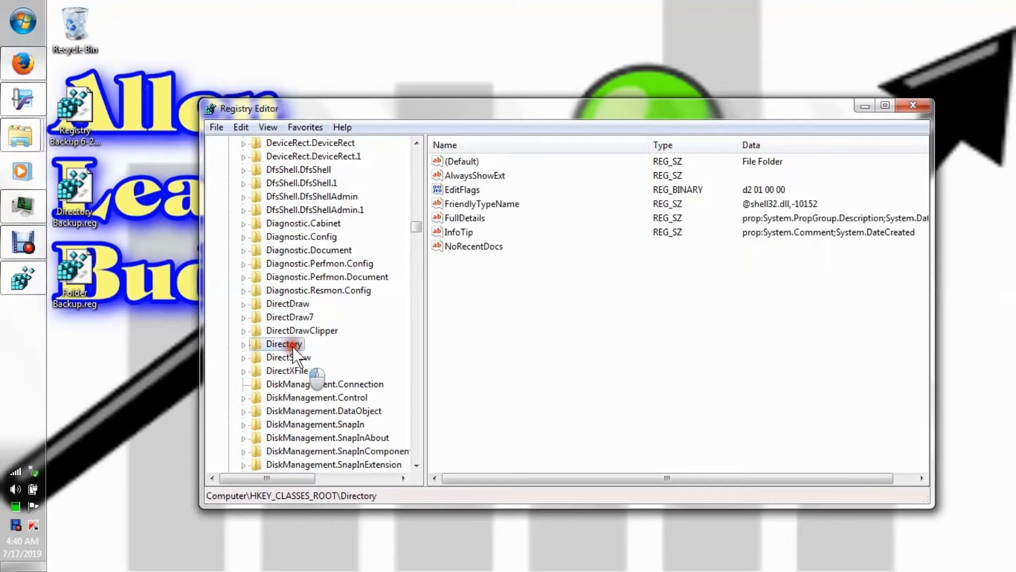
click(417, 465)
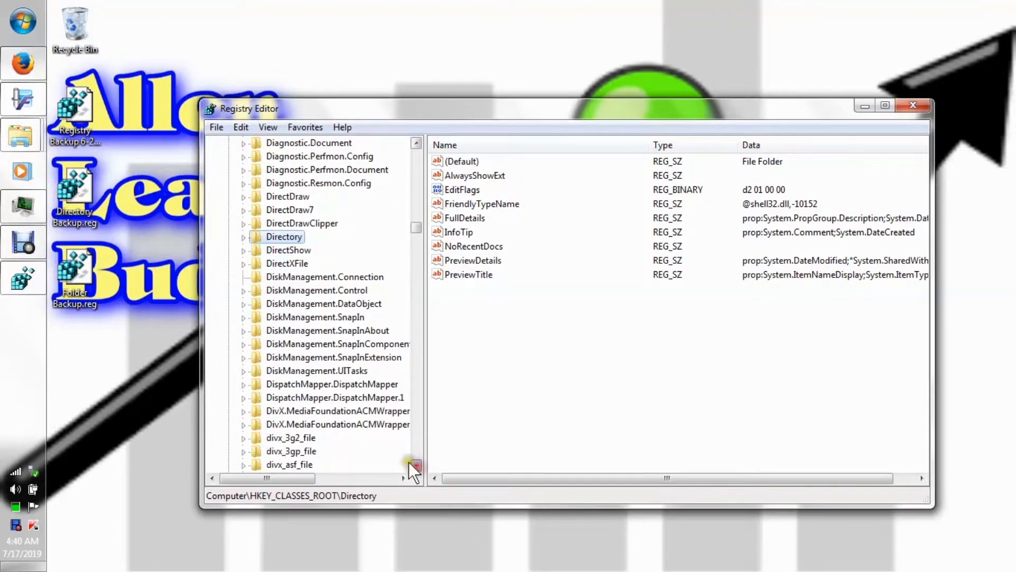
Expand the Directory key through Background and shellex to show the subkeys of ContextMenuHandlers
click(242, 239)
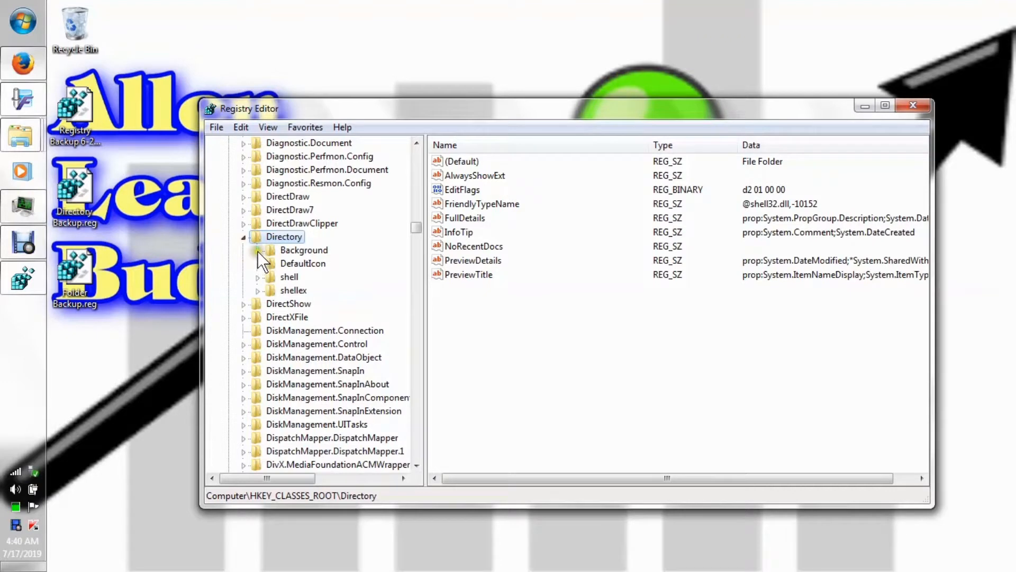
click(257, 251)
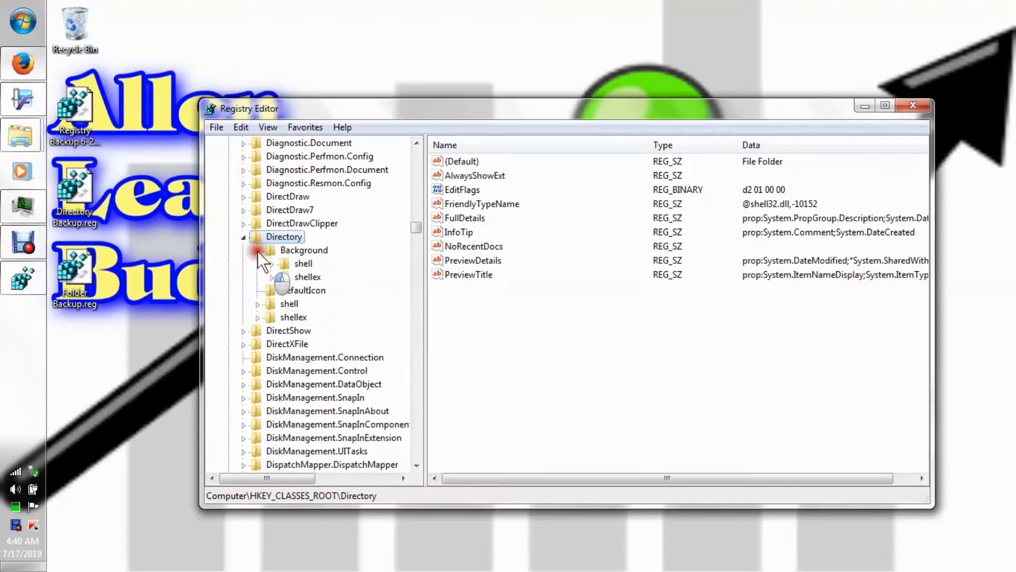
click(270, 278)
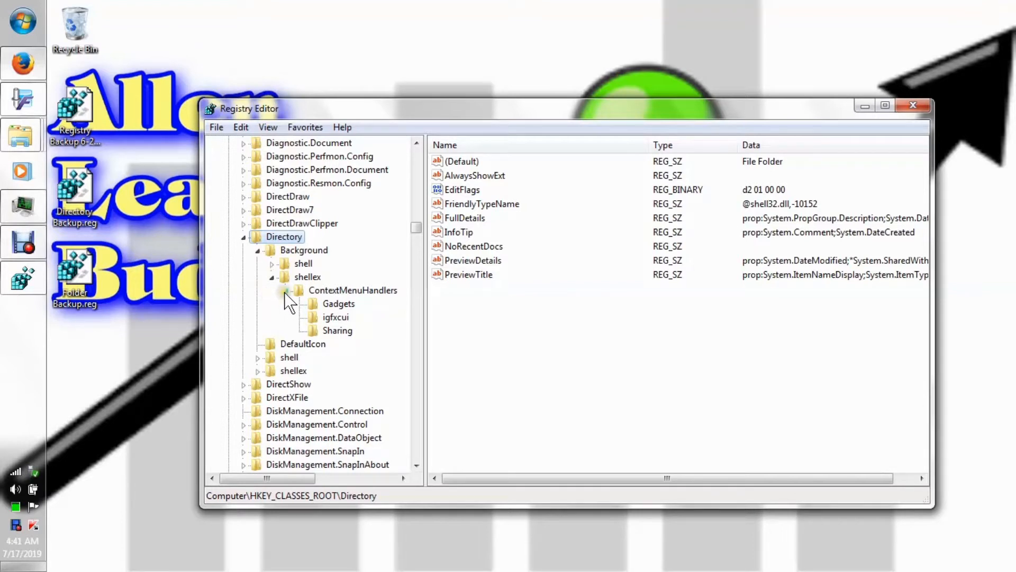
click(285, 292)
click(285, 292)
Open Removable Disk (F:) and arrange its window beside Registry Editor so the files and the expanded Directory key both show
click(15, 21)
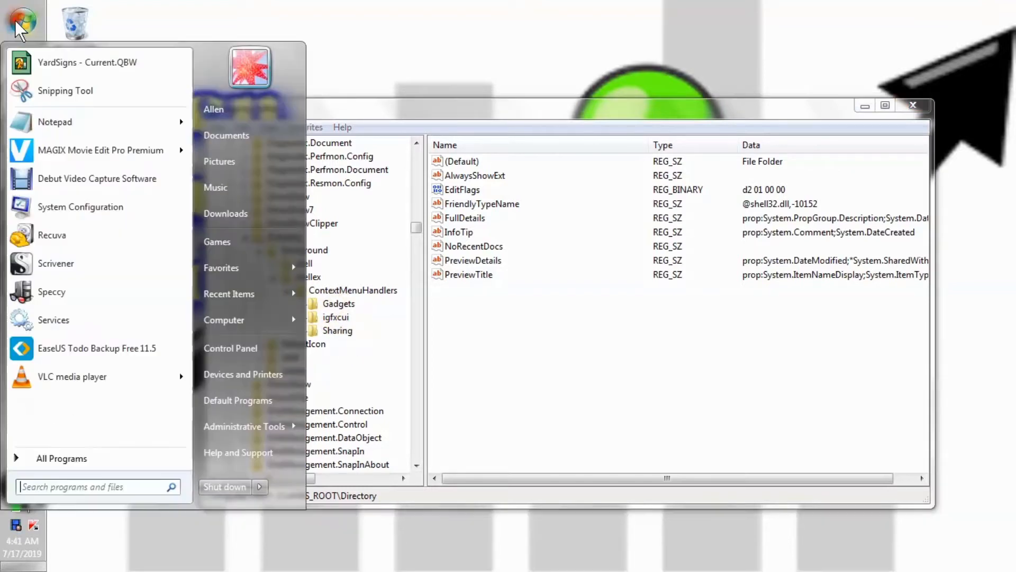
mouse_move(264, 322)
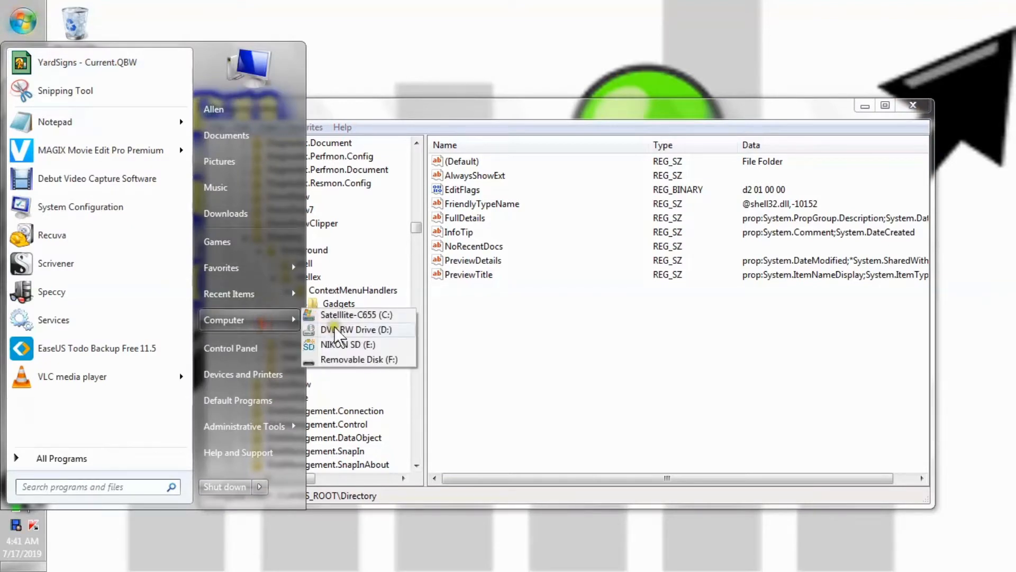
click(341, 360)
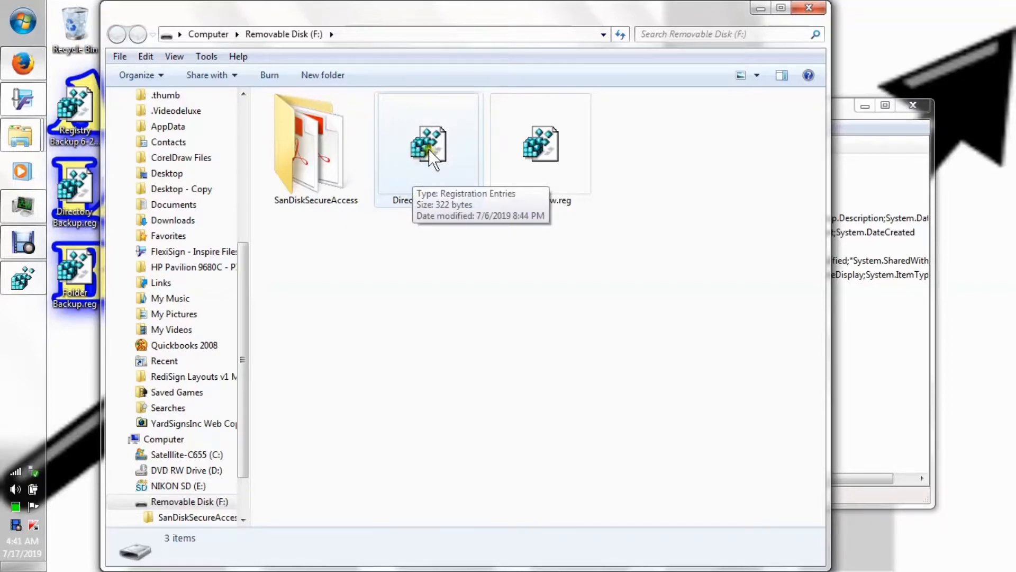
drag(468, 18, 639, 22)
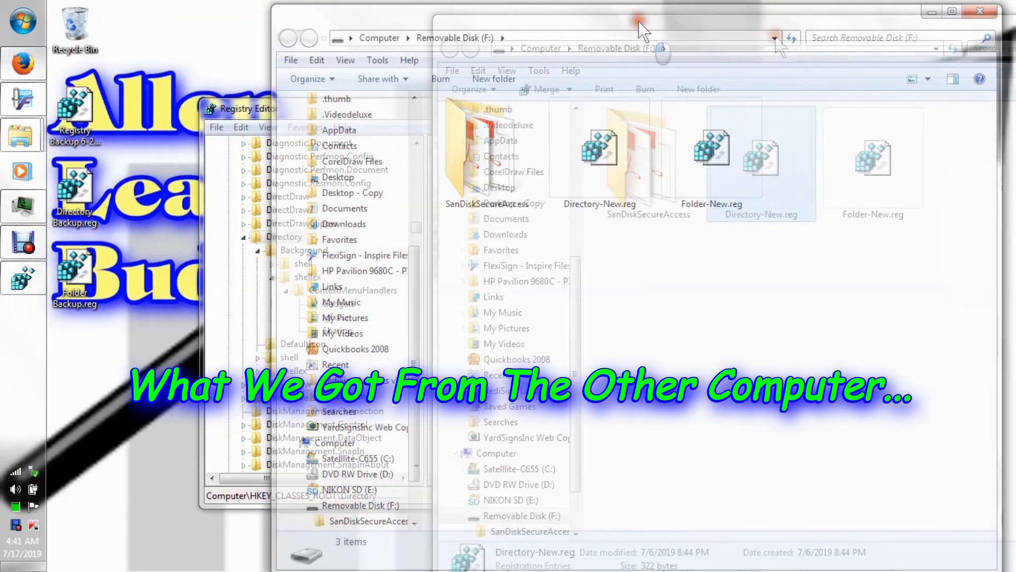
drag(389, 113, 297, 105)
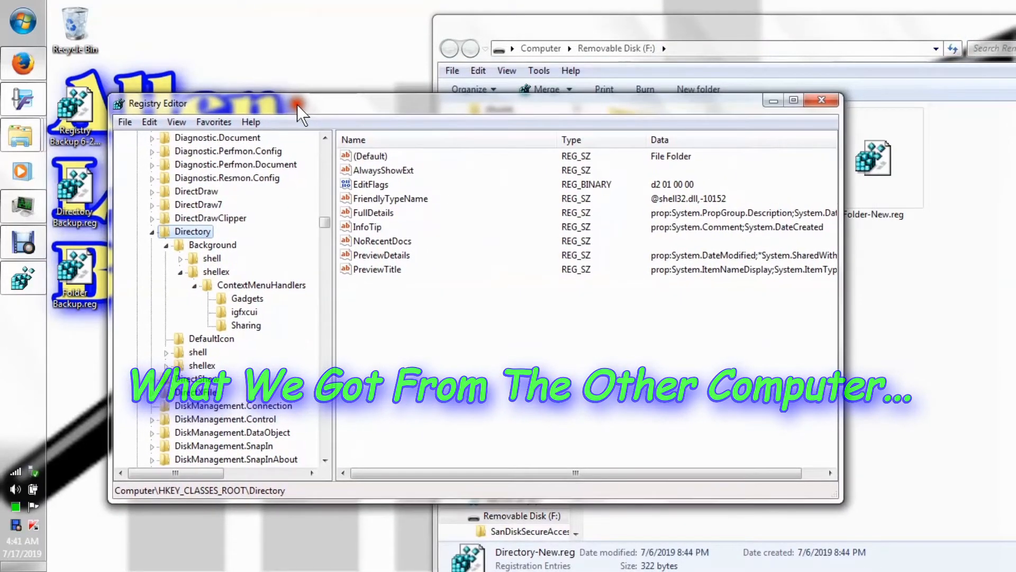
drag(722, 39, 745, 31)
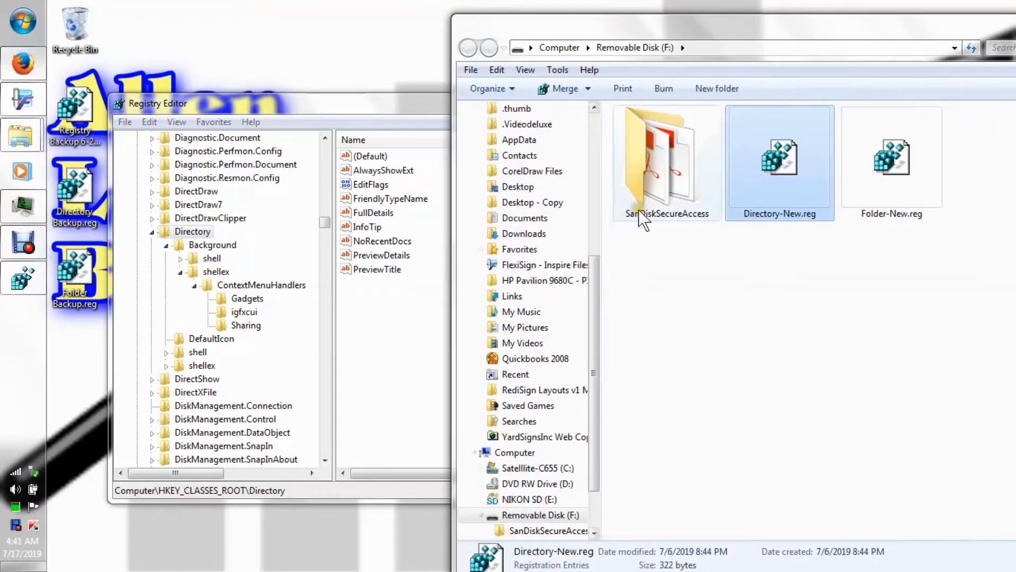
Merge Directory-New.reg from the removable disk into the registry
mouse_move(794, 170)
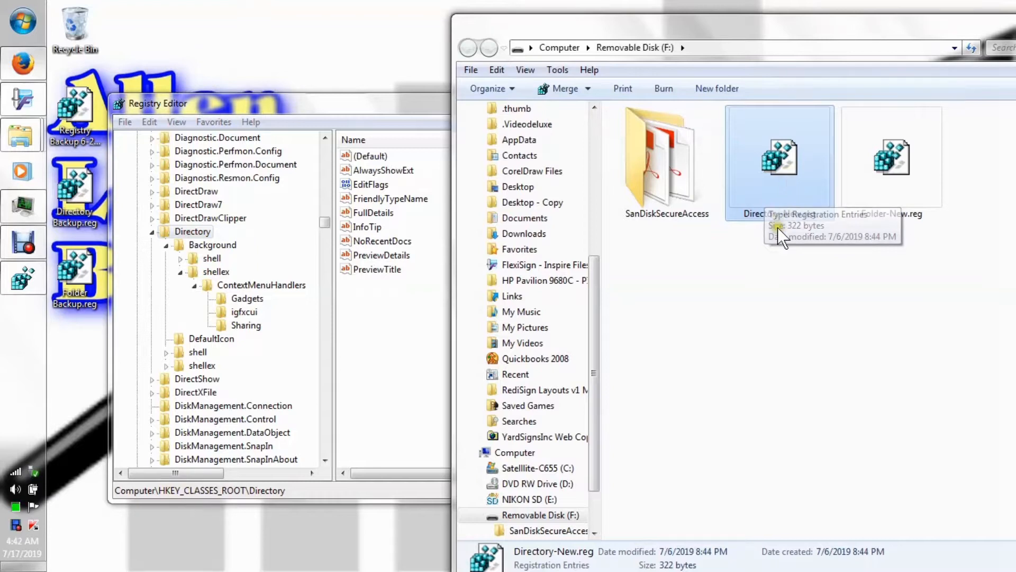
double_click(789, 171)
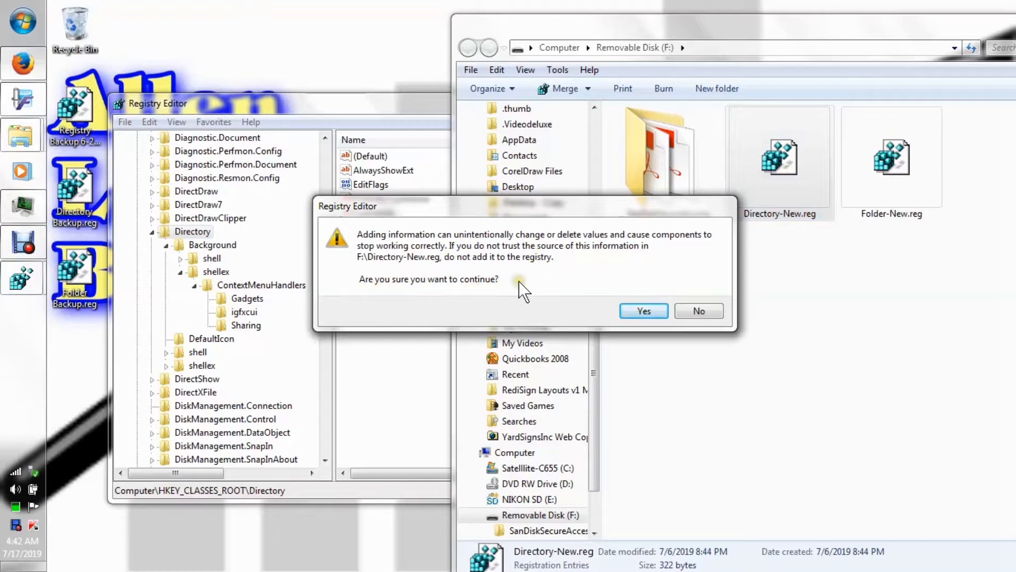
click(647, 311)
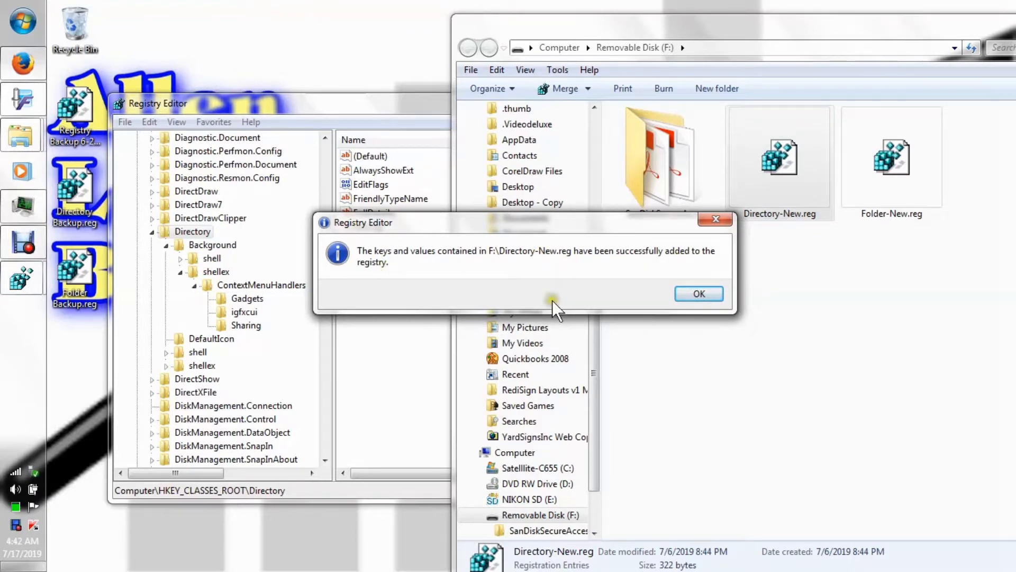
click(675, 294)
click(688, 295)
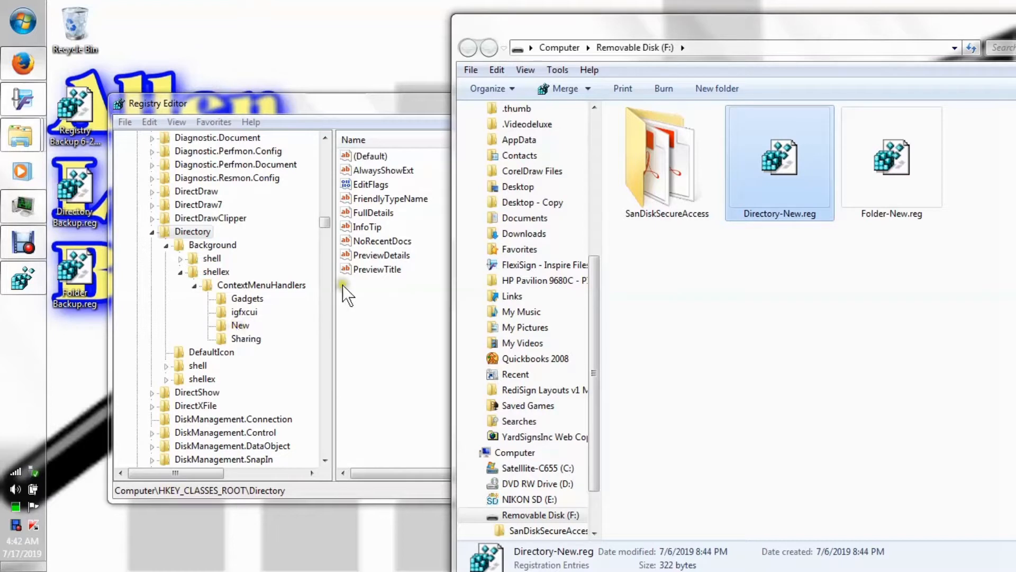
Check the desktop's context menu for New and its Folder option, and dismiss the menu without creating anything
click(305, 57)
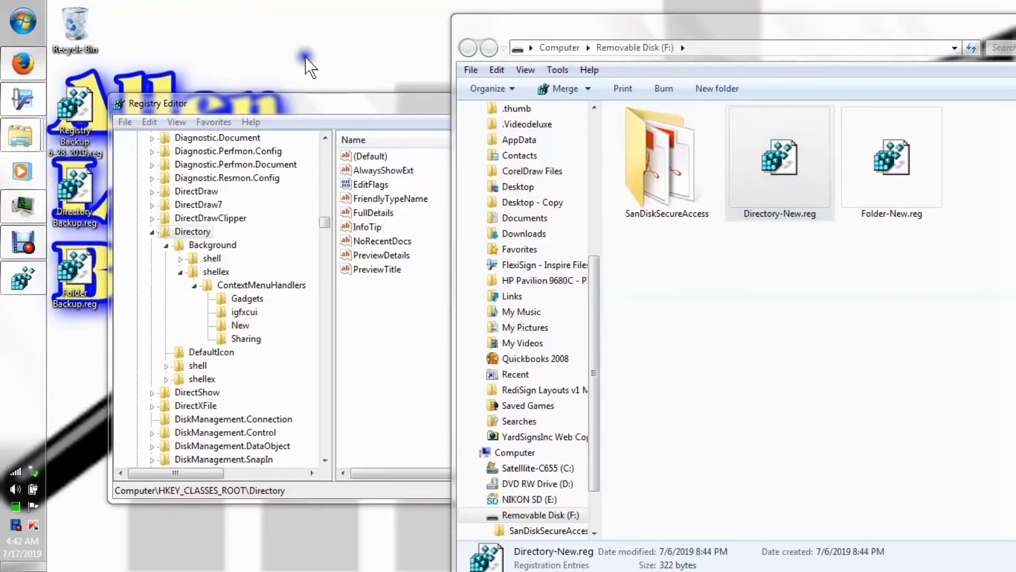
right_click(306, 56)
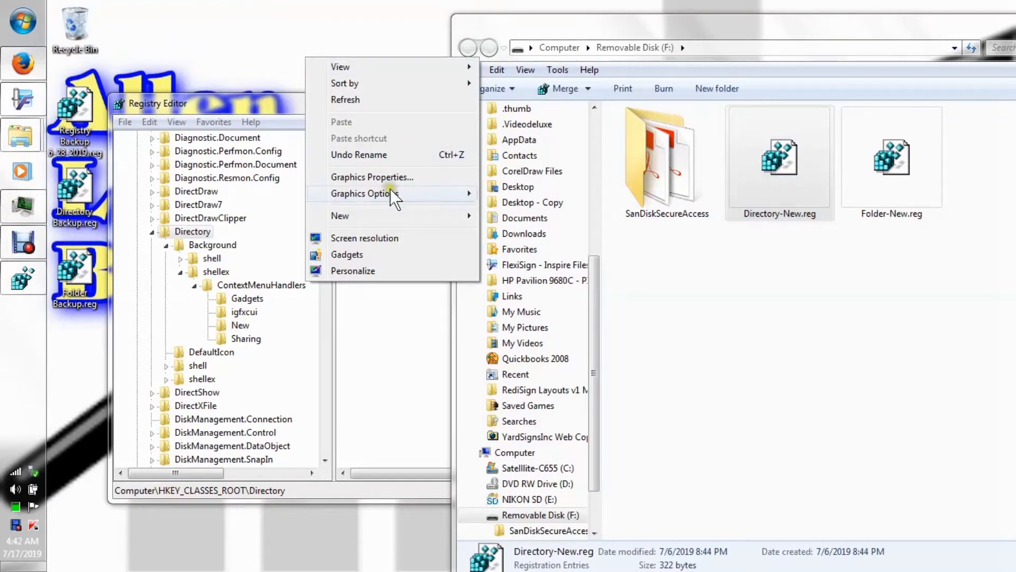
mouse_move(356, 217)
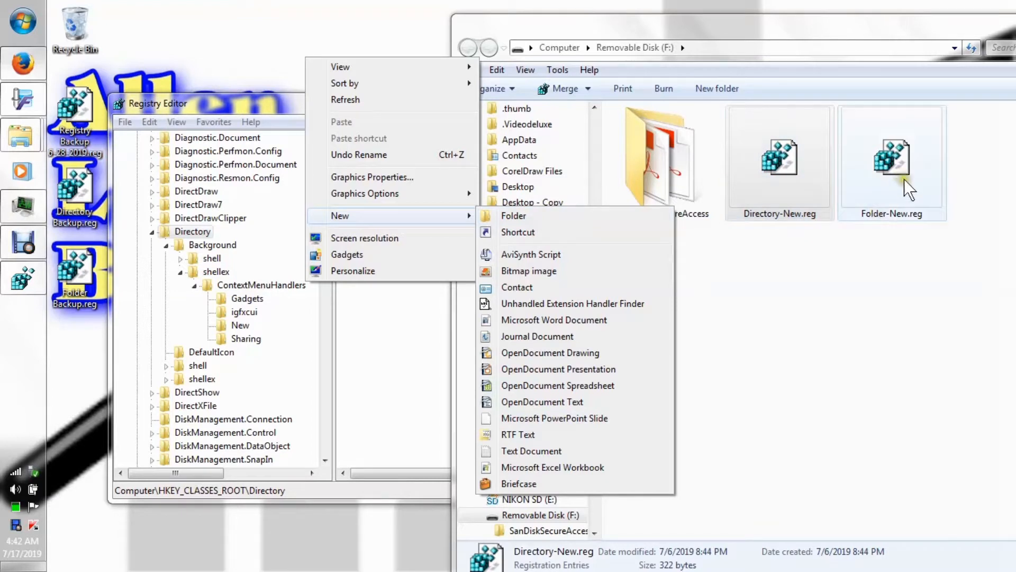
click(820, 282)
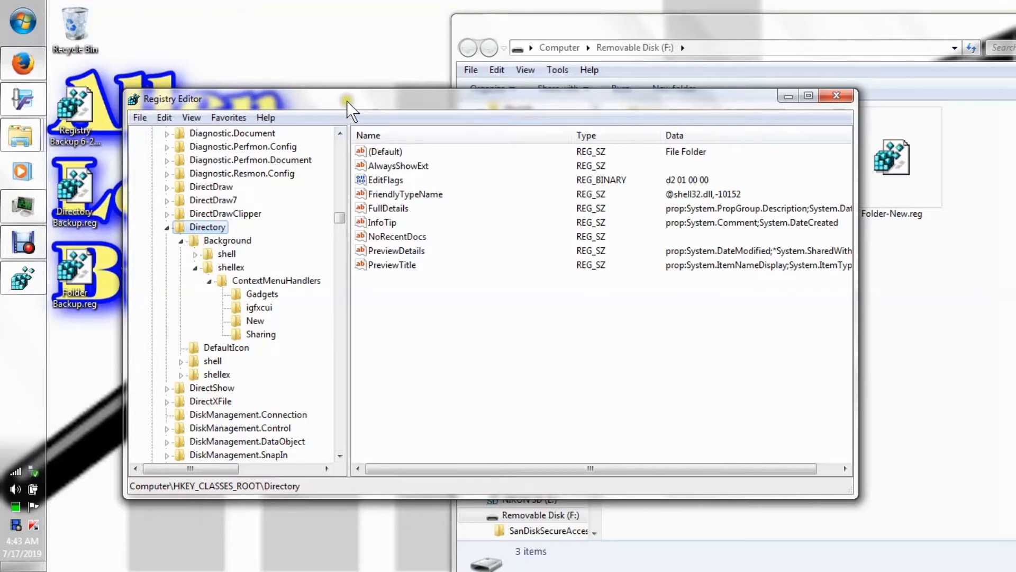
Collapse the ContextMenuHandlers, shellex, Background and Directory keys in the registry tree
click(137, 118)
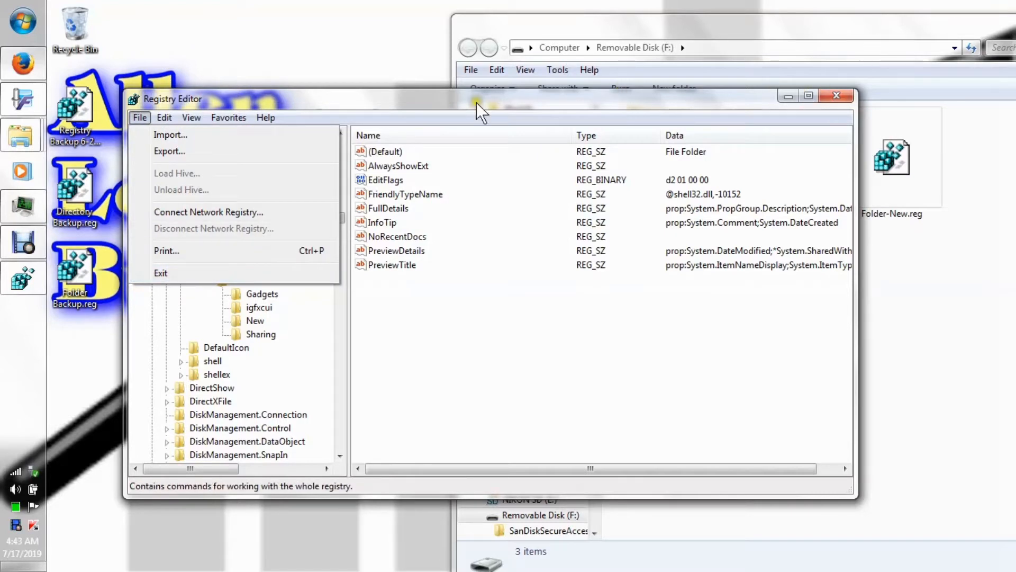
click(455, 104)
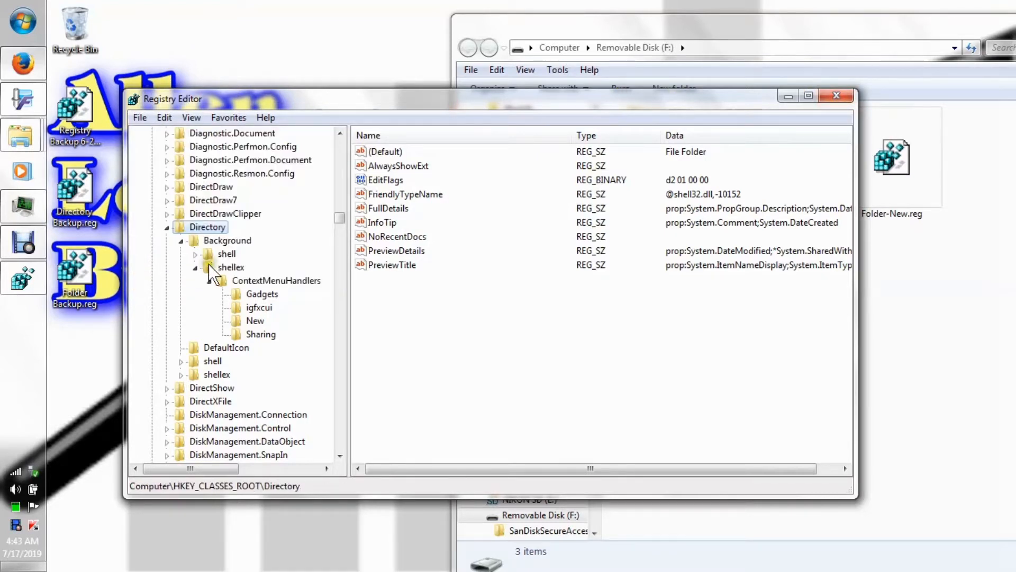
click(205, 279)
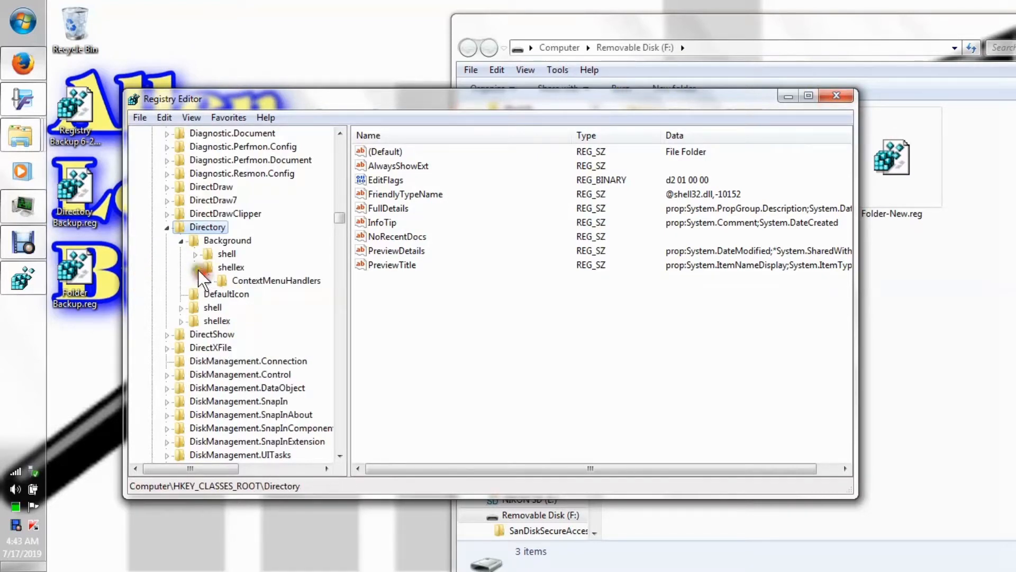
click(195, 266)
click(180, 240)
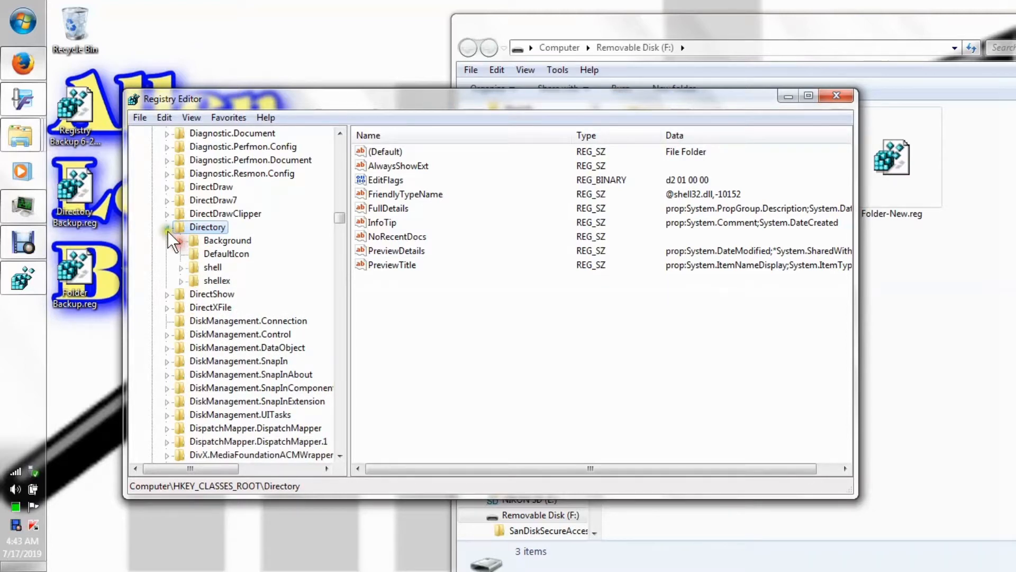
click(167, 228)
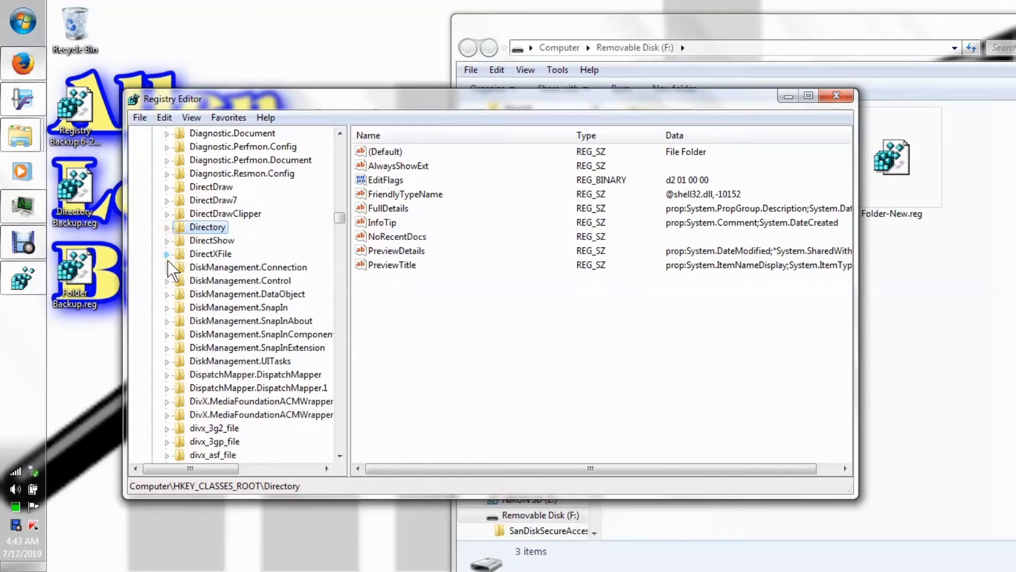
Exit Registry Editor and close the Removable Disk (F:) window
click(139, 118)
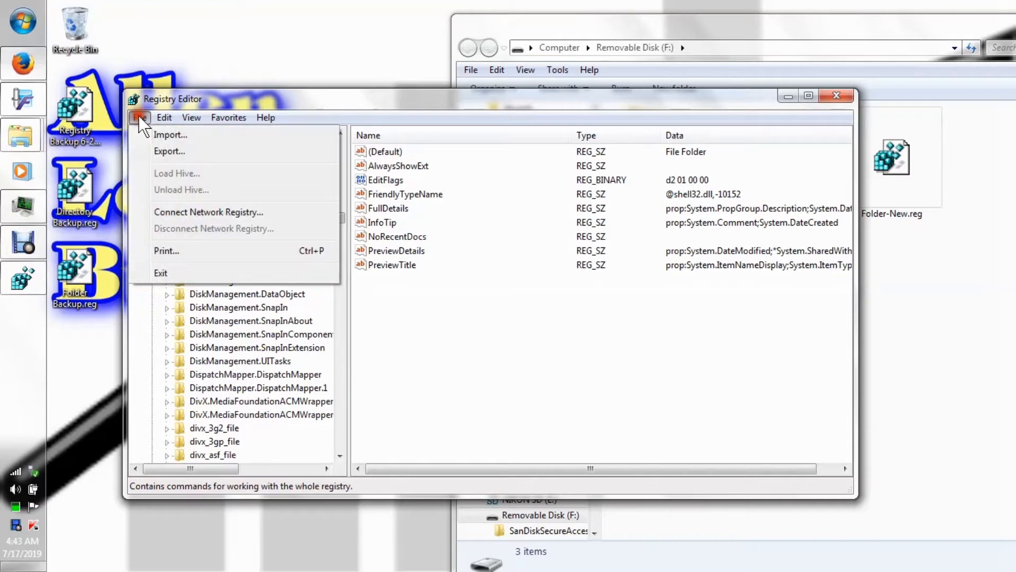
click(161, 270)
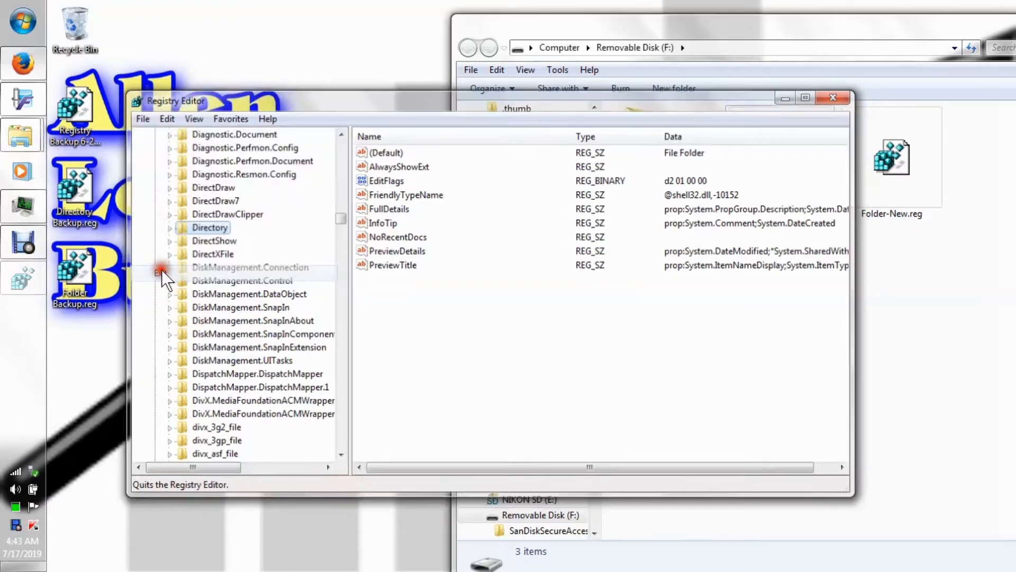
drag(805, 36, 523, 34)
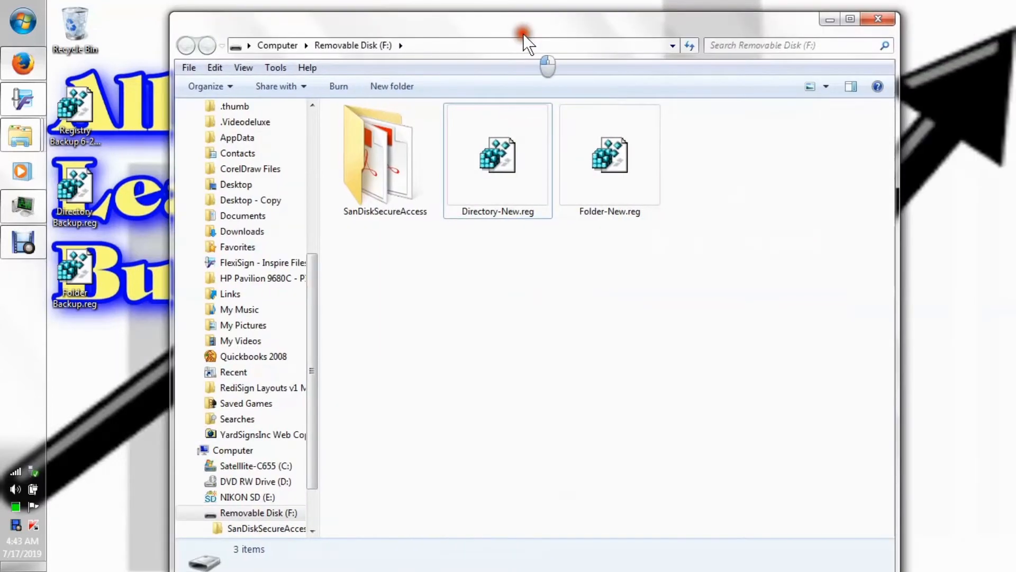
click(878, 19)
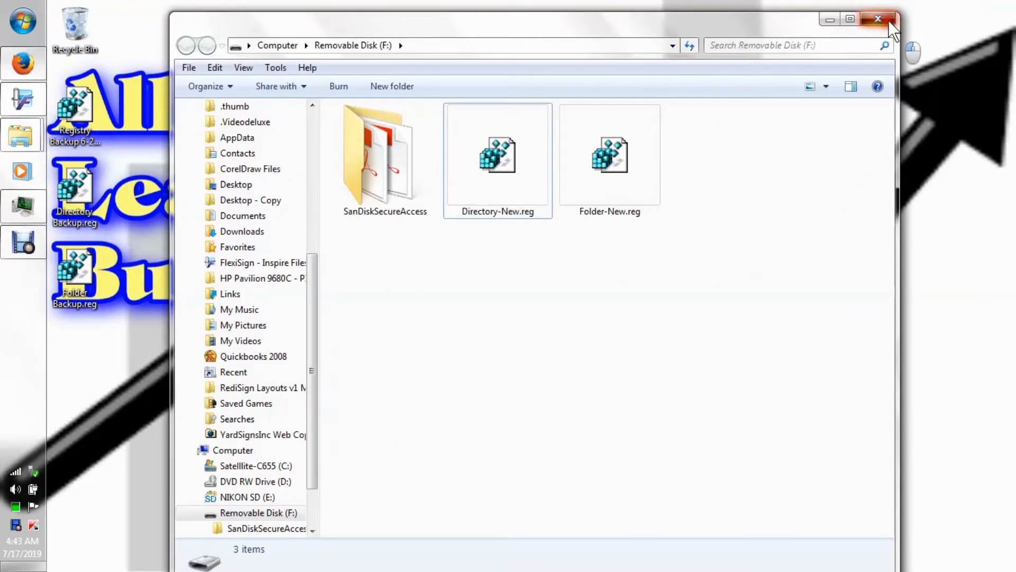
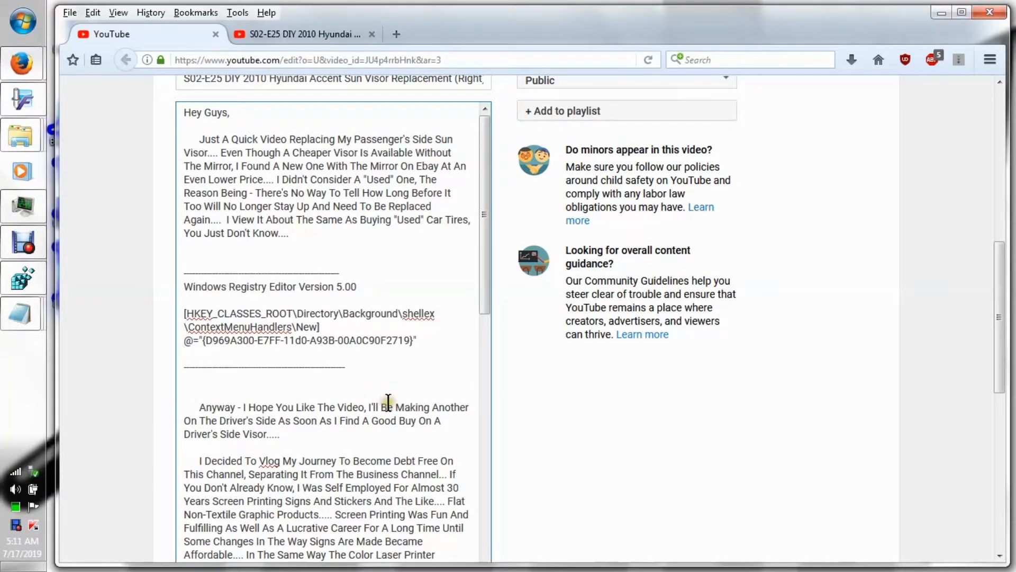
In Firefox, remove the blank line below the registry text in the YouTube video's description and save the changes
key(BackSpace)
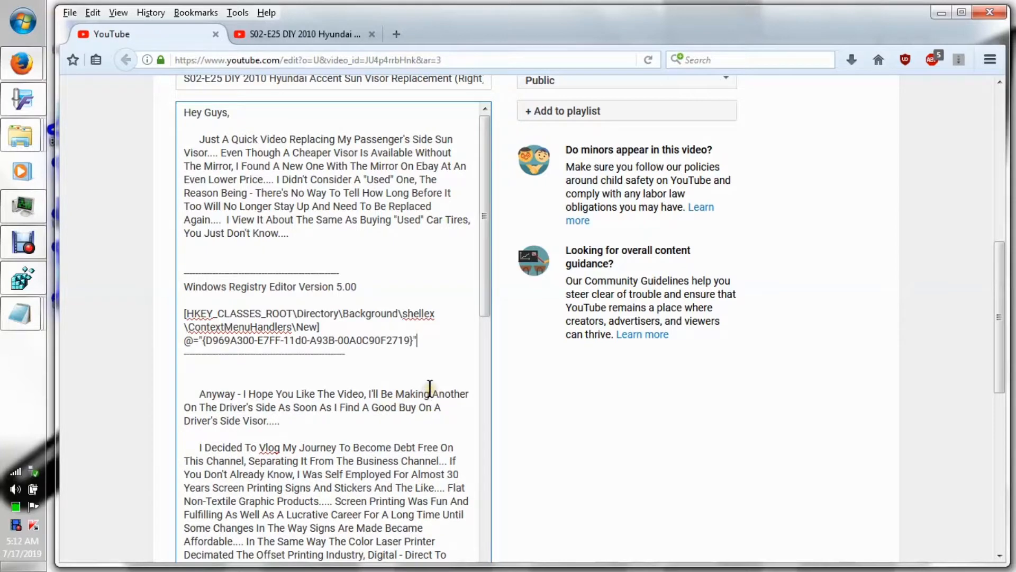
drag(998, 335, 951, 455)
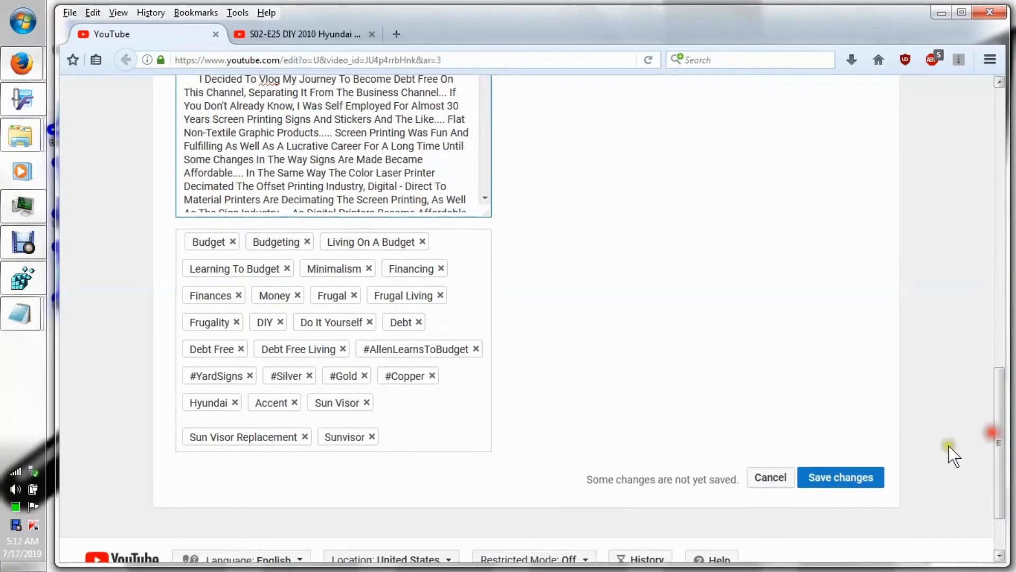
click(832, 478)
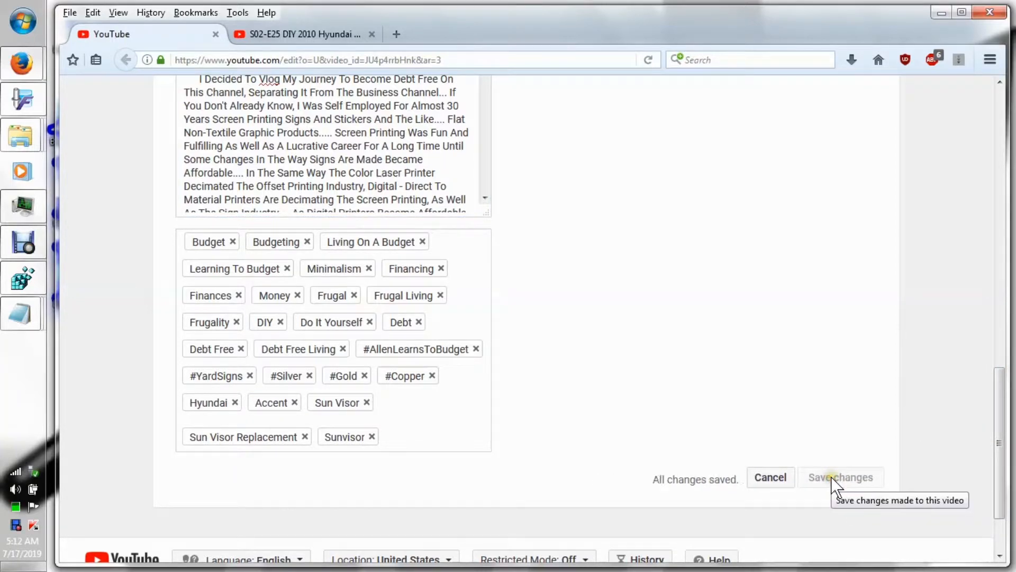
Reload the watch page of the Hyundai Accent sun visor video and pause its playback
drag(993, 427, 963, 297)
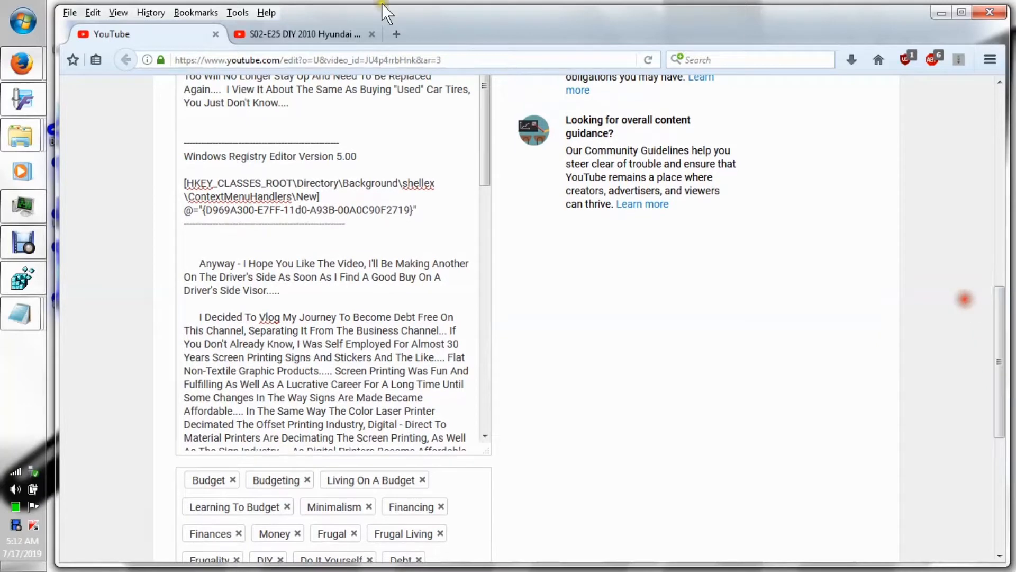
click(338, 38)
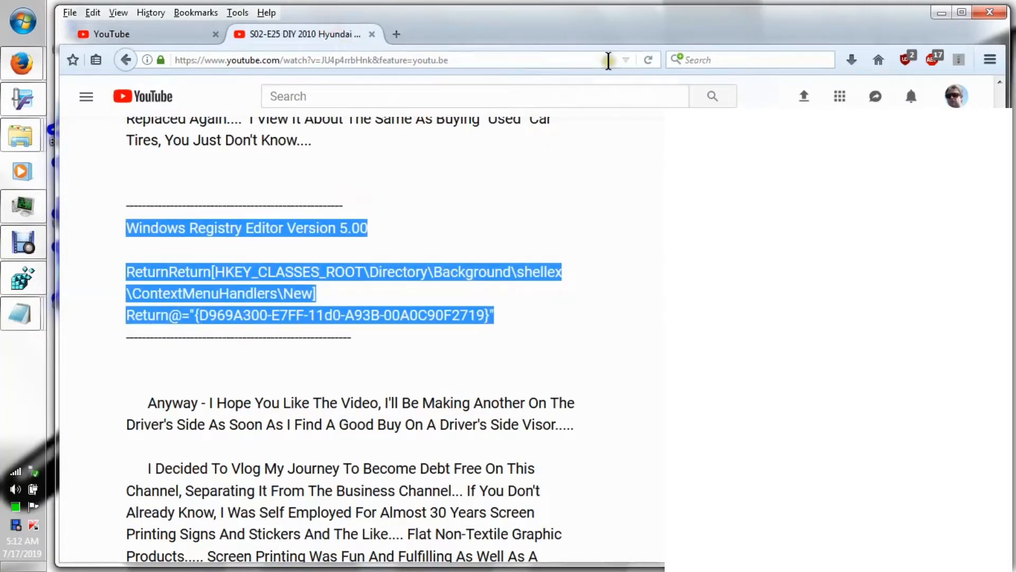
click(648, 61)
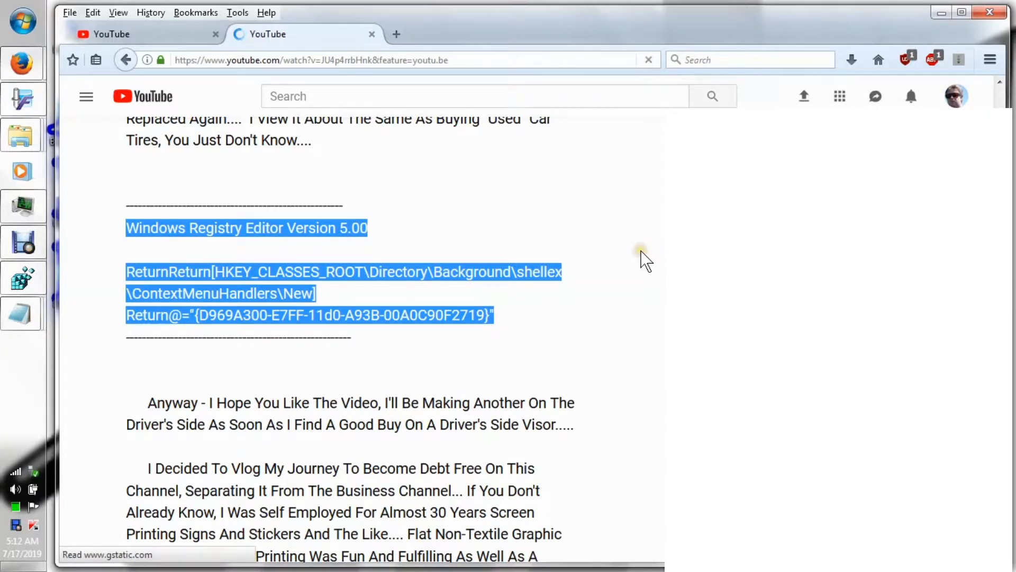
click(641, 252)
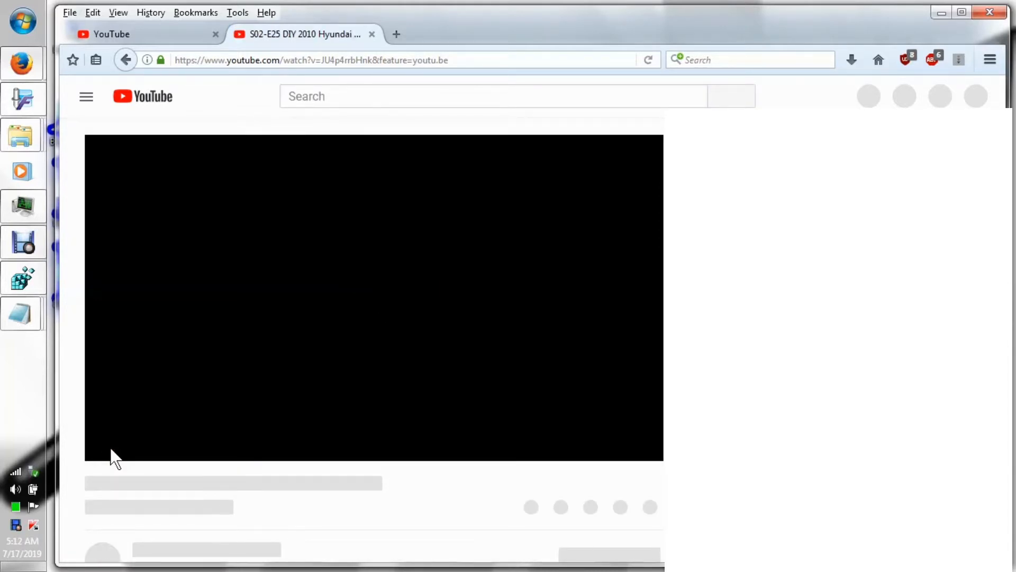
click(105, 447)
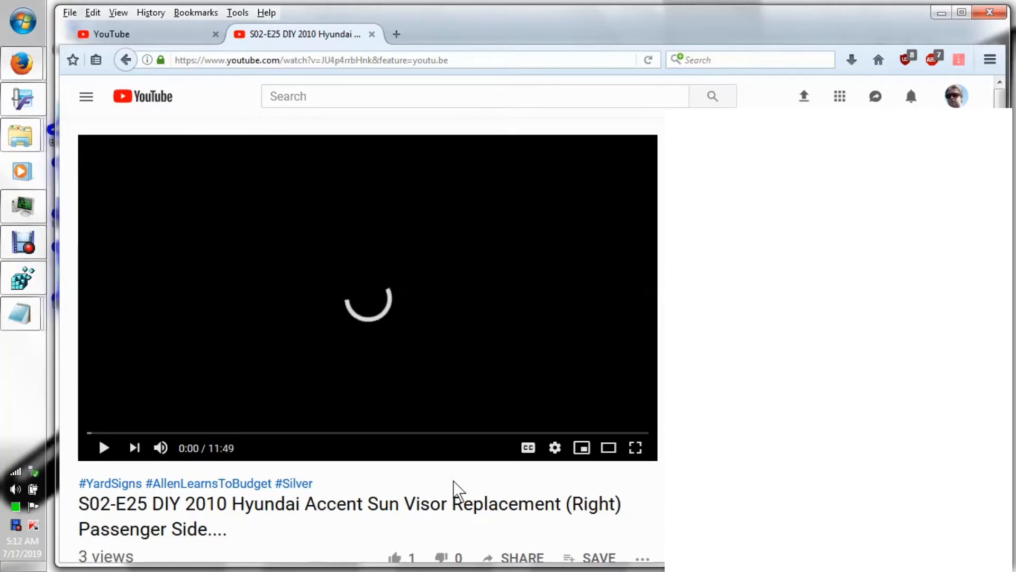
Expand the video's full description and examine the Windows Registry Editor text between the dashed lines
scroll(454, 490, down, 10)
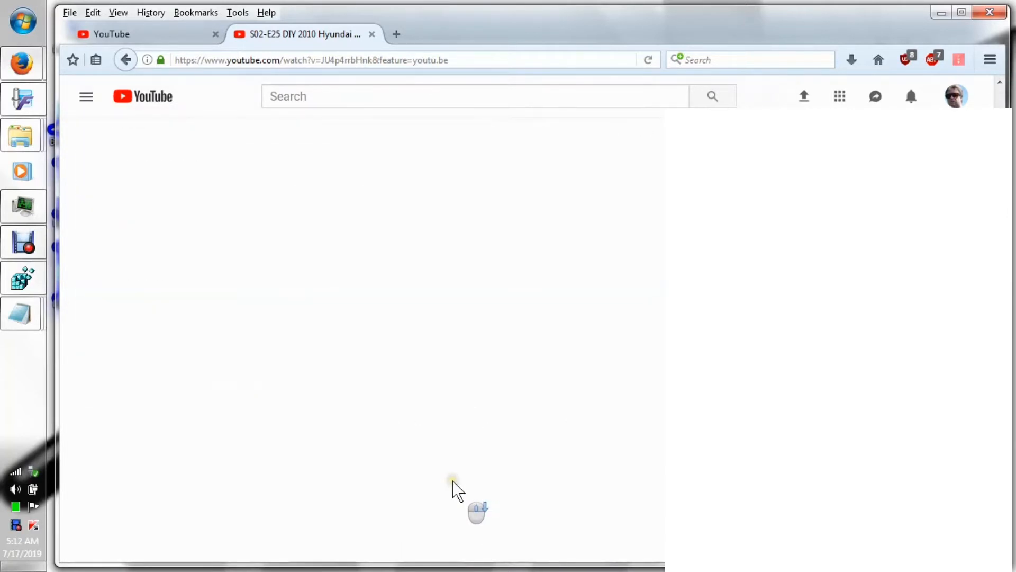
scroll(453, 481, up, 3)
click(174, 241)
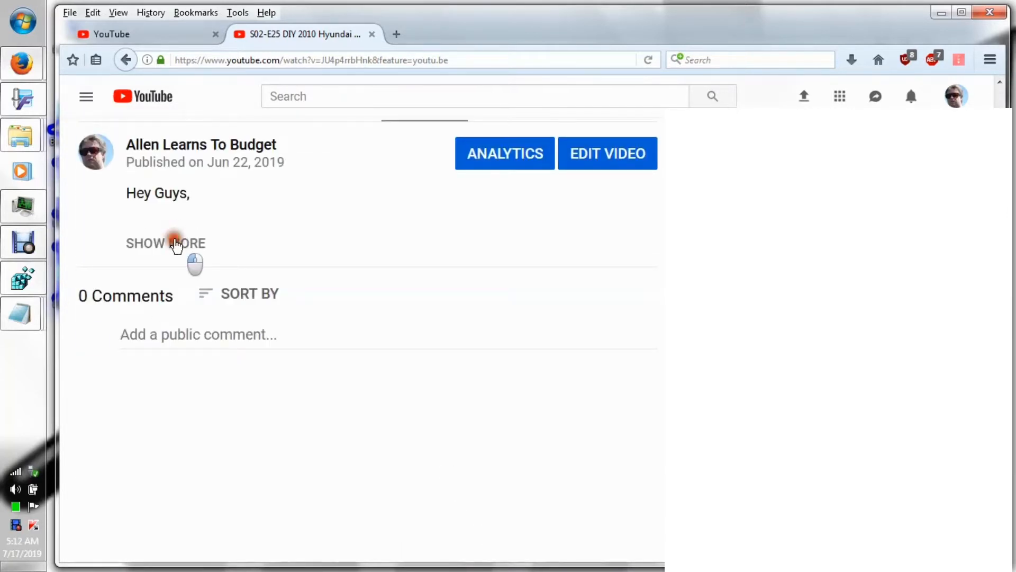
scroll(543, 381, down, 4)
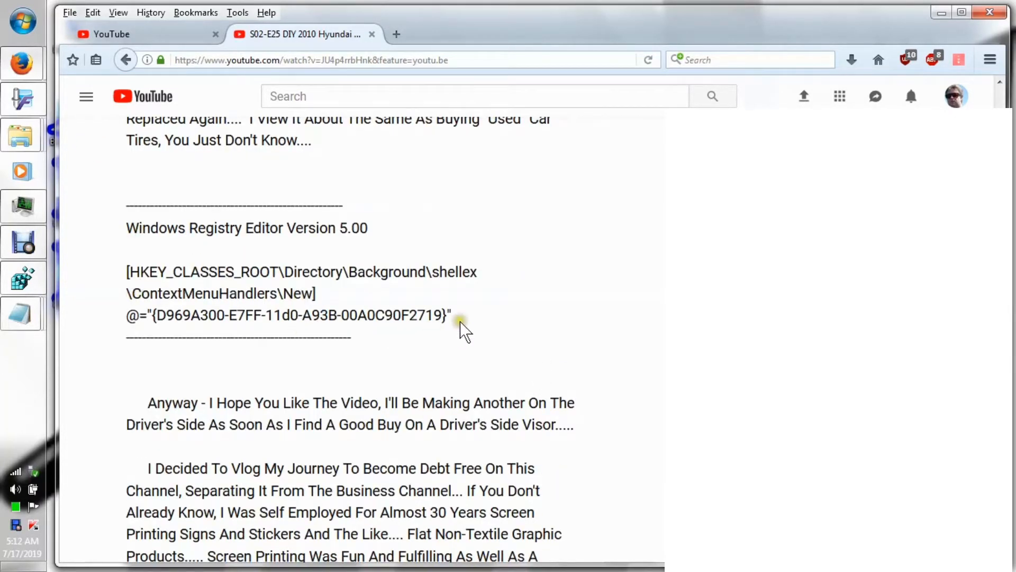
Copy the registry text between the dashed lines in the video's description, from "Windows Registry Editor Version 5.00" through the @= line
drag(126, 226, 451, 316)
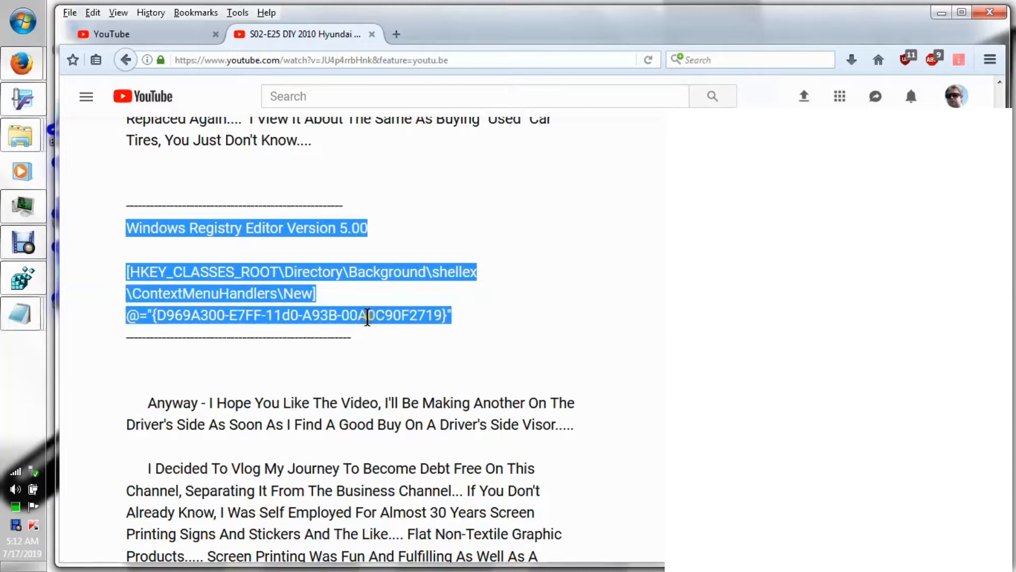
right_click(370, 321)
click(400, 331)
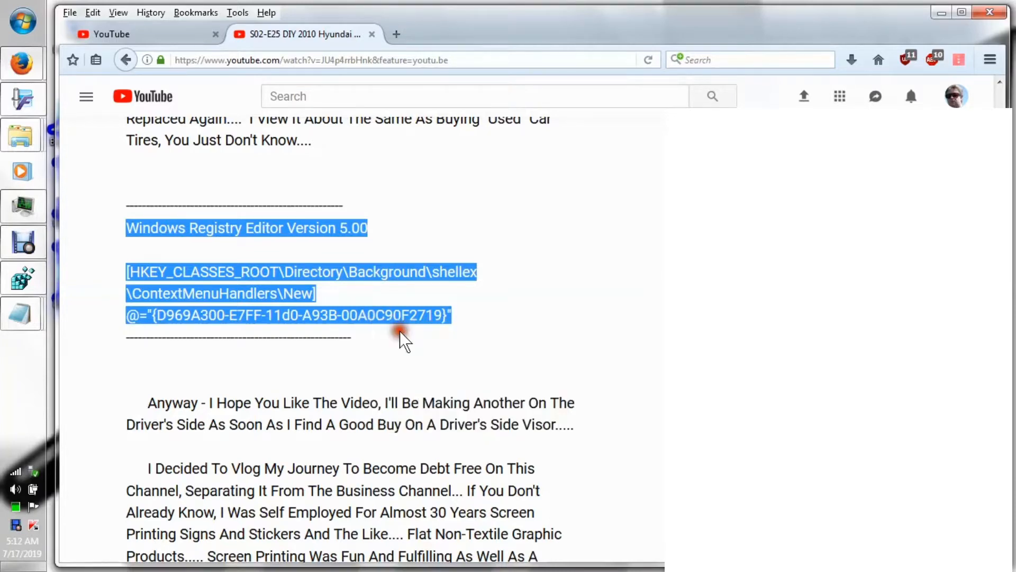
Uncover the desktop by moving Firefox aside and minimizing Directory.txt, and open Directory 2.txt in Notepad to paste the copied registry text
drag(886, 13, 919, 495)
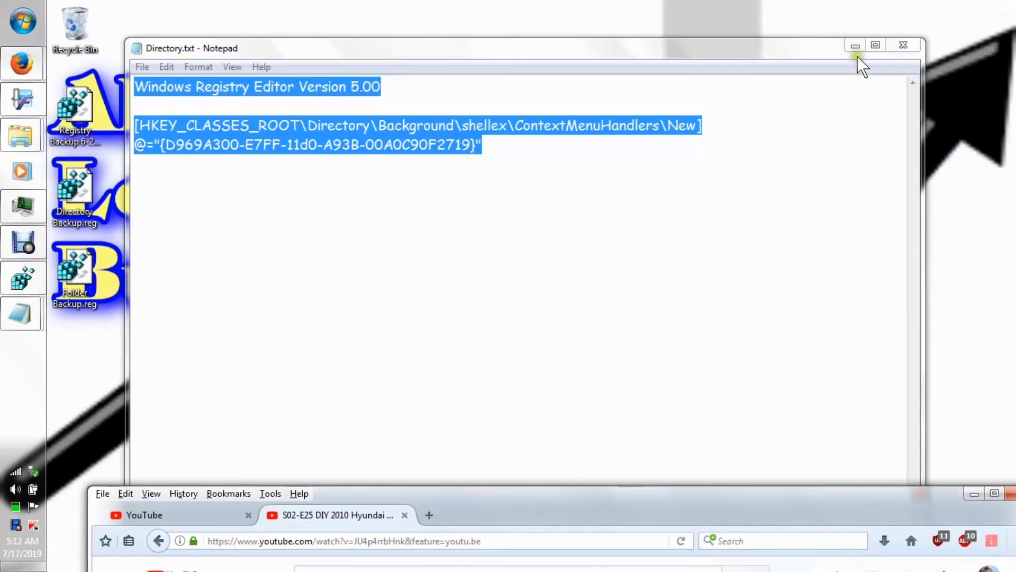
click(854, 46)
click(637, 100)
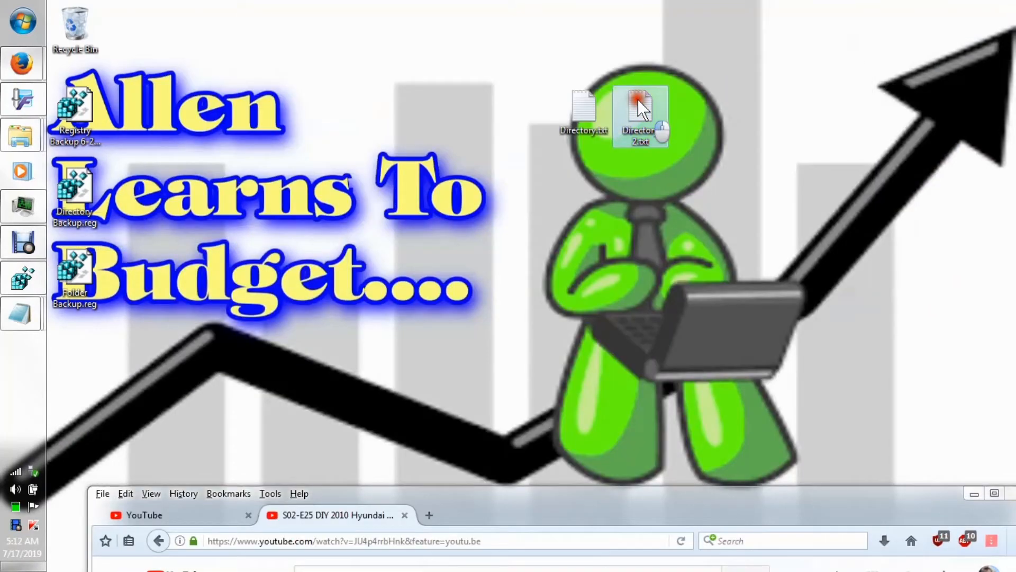
double_click(637, 99)
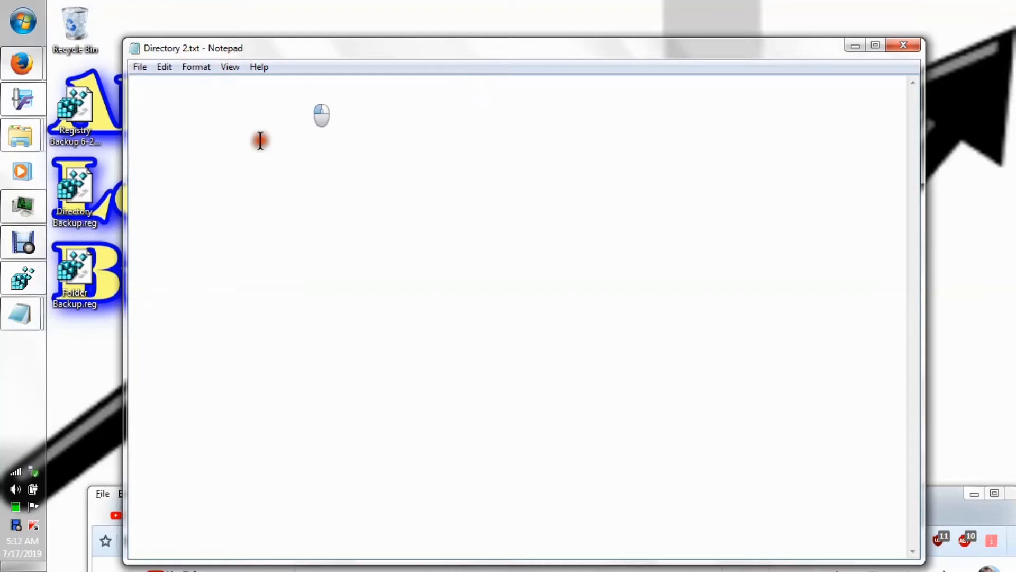
right_click(186, 94)
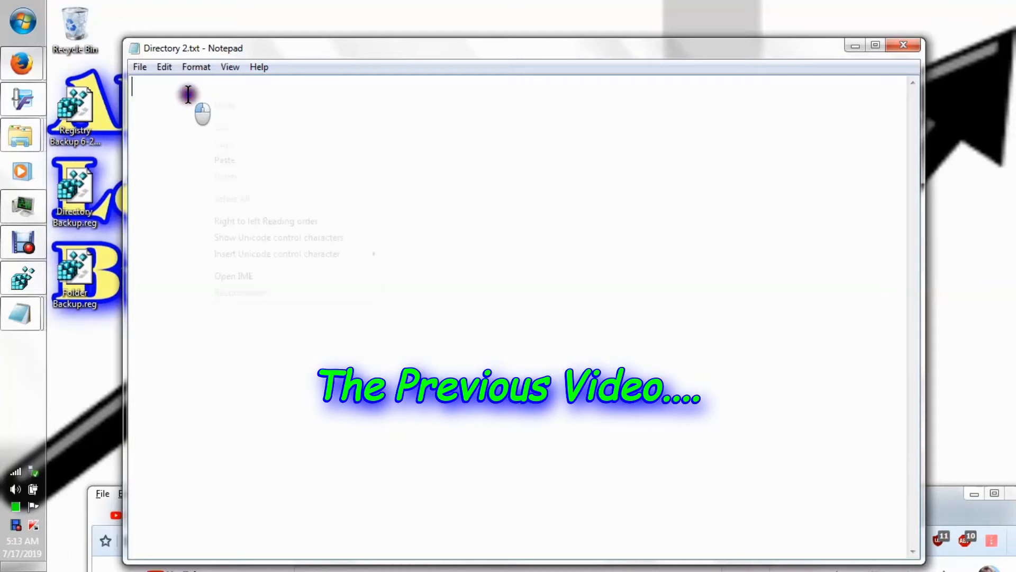
click(231, 159)
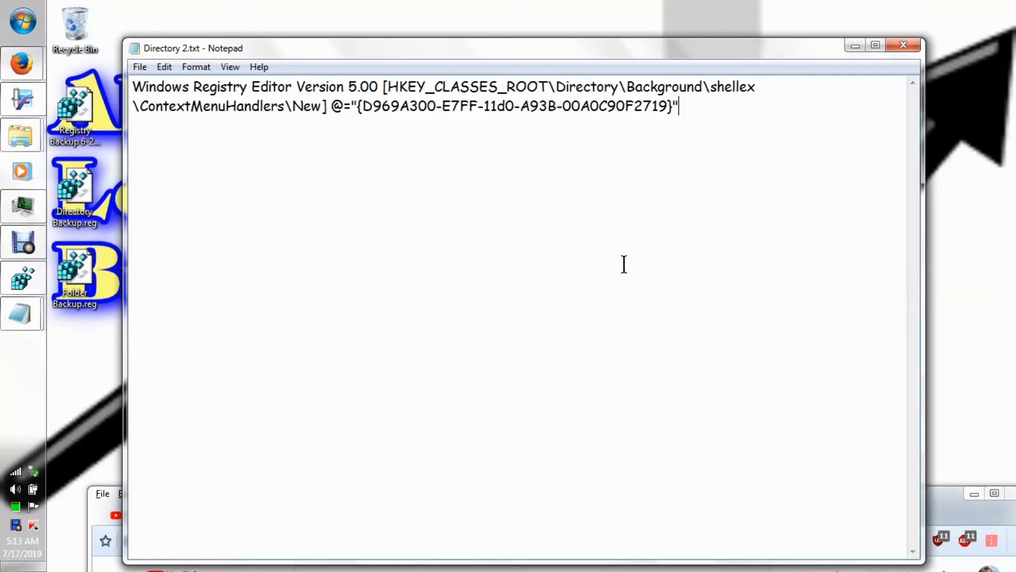
Insert the marker "ReturnReturn" before [HKEY_CLASSES_ROOT and the marker "Return" before @= in the pasted text
click(384, 86)
text(Retu)
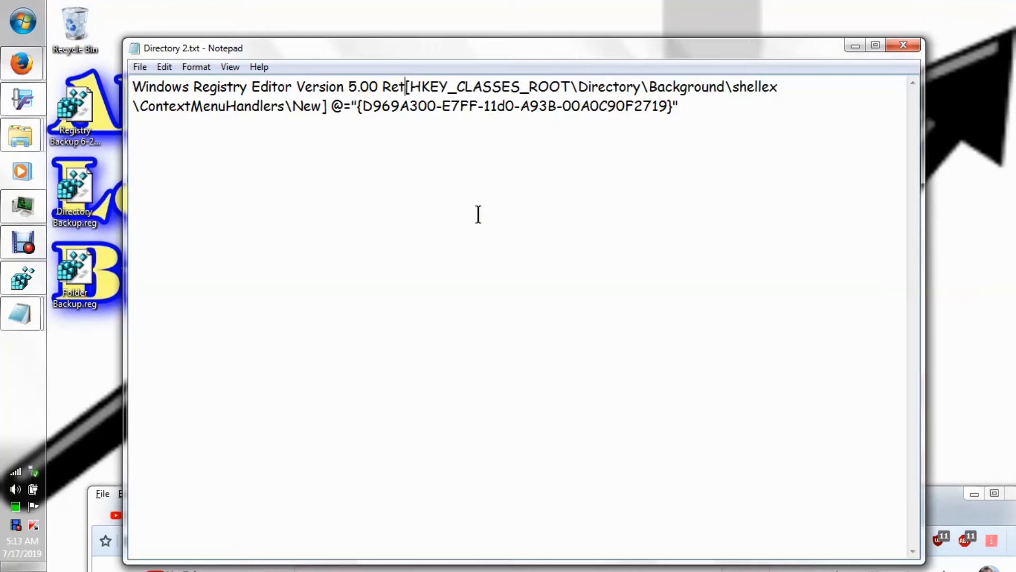
text(rn)
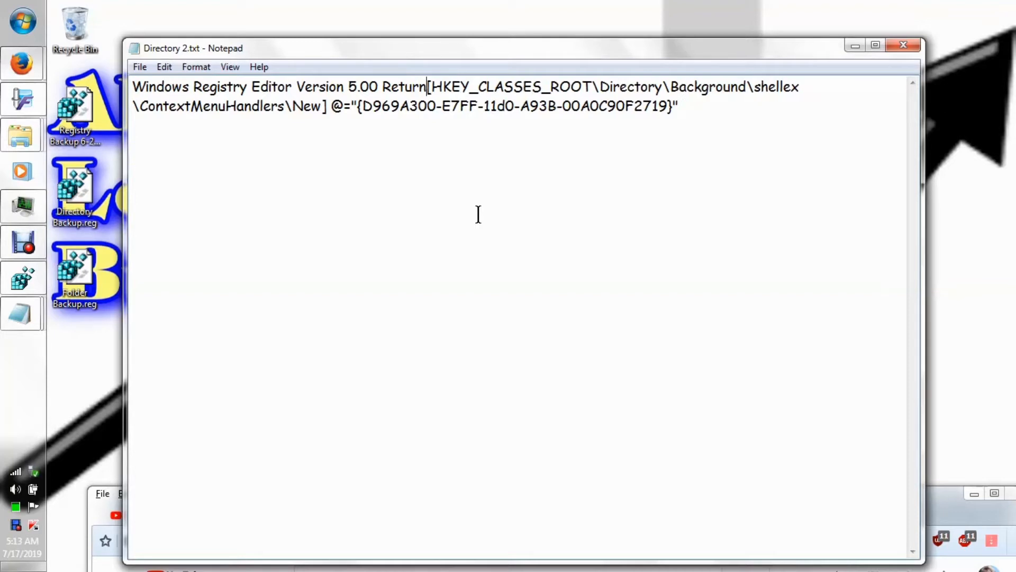
text(Retur)
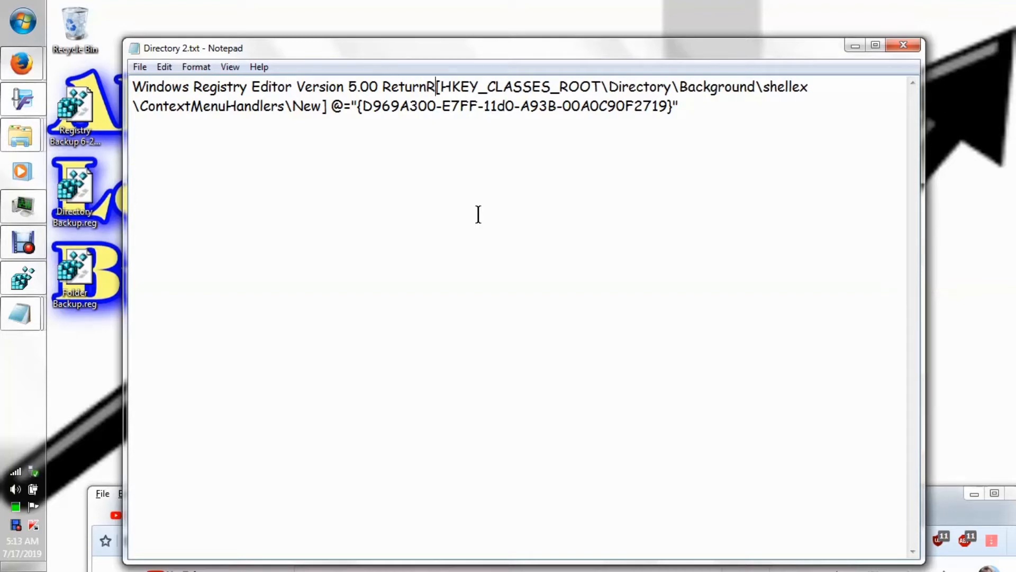
text(n)
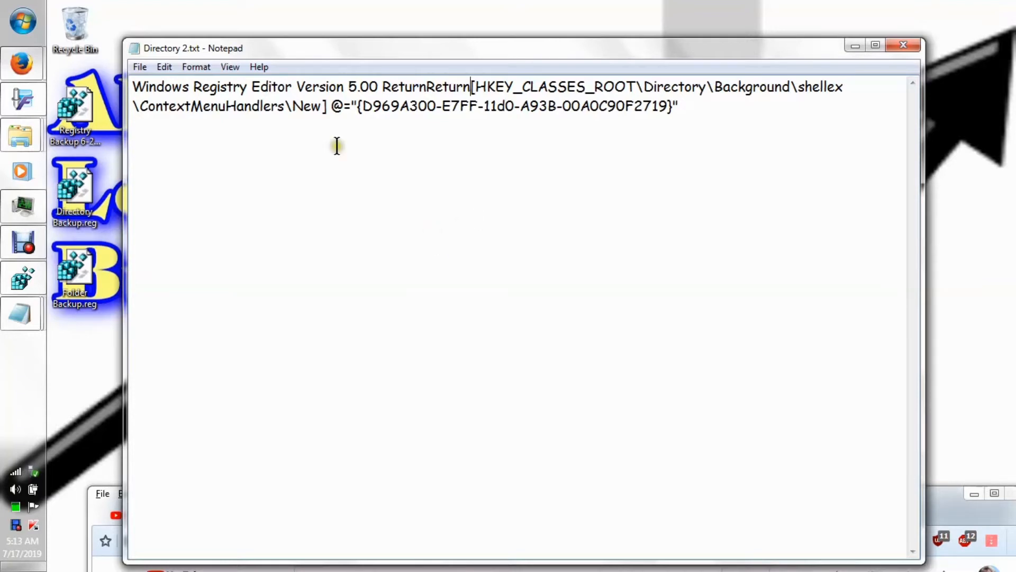
click(333, 106)
text(Return)
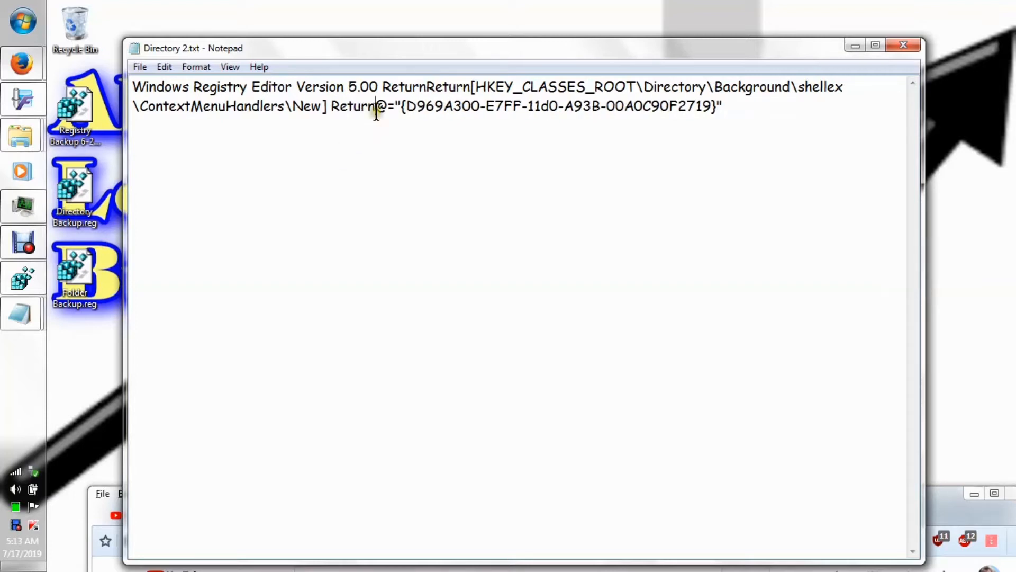
Put two line breaks before "ReturnReturn" and a line break before "Return@=" in Directory 2.txt
click(382, 85)
key(Return)
key(Return)
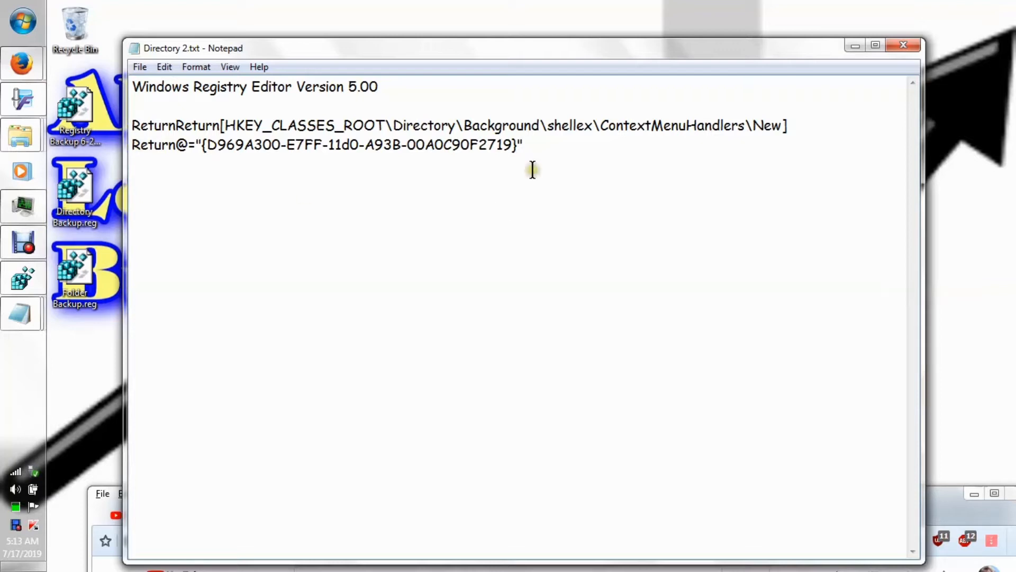
click(528, 148)
drag(528, 148, 119, 75)
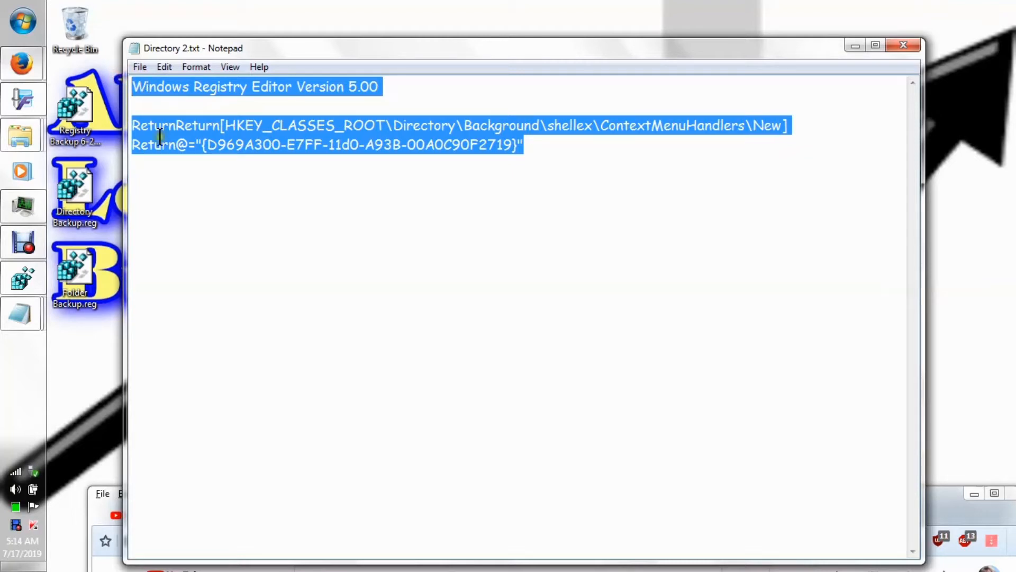
click(131, 144)
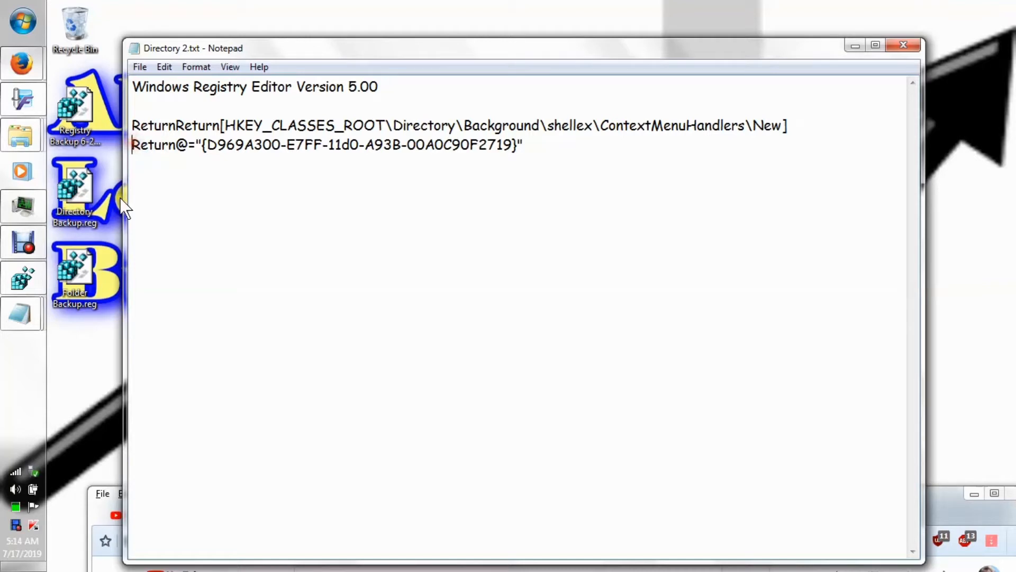
key(Return)
key(Up)
key(BackSpace)
Copy all text from Directory 2.txt and replace the registry text in the description on the YouTube video's edit page in Firefox with it
drag(523, 151, 138, 86)
right_click(150, 90)
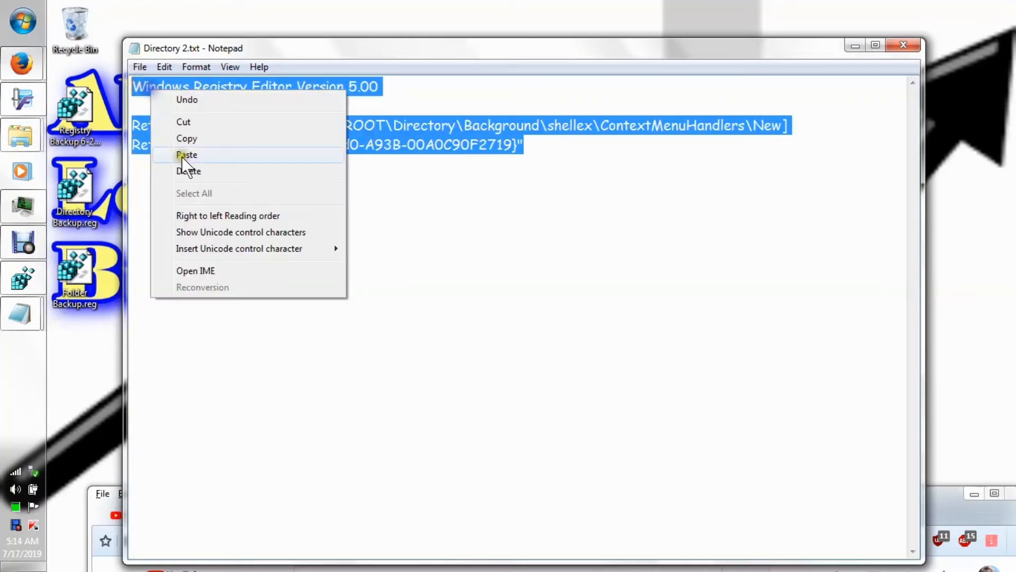
click(186, 139)
click(119, 518)
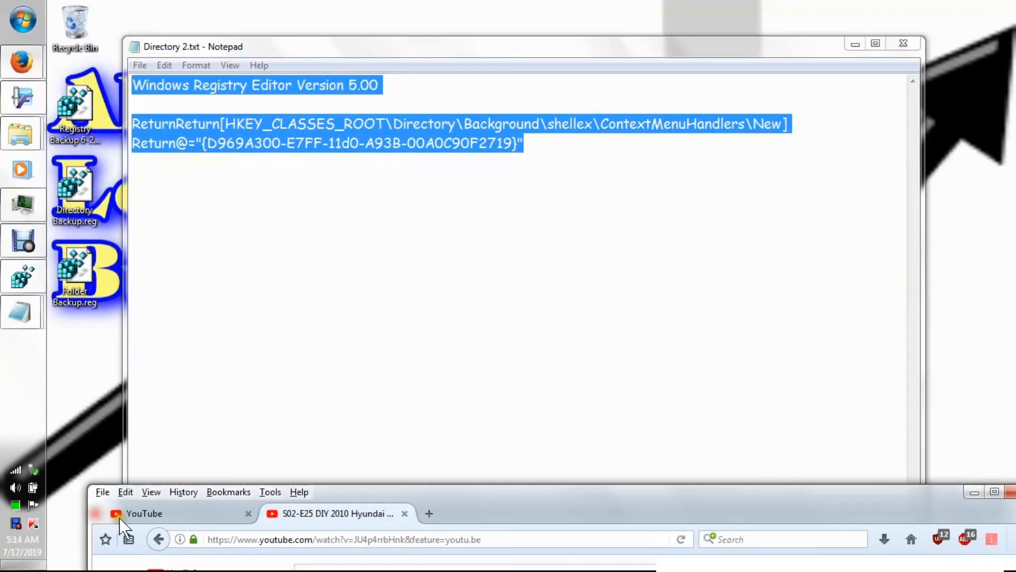
drag(393, 500, 381, 52)
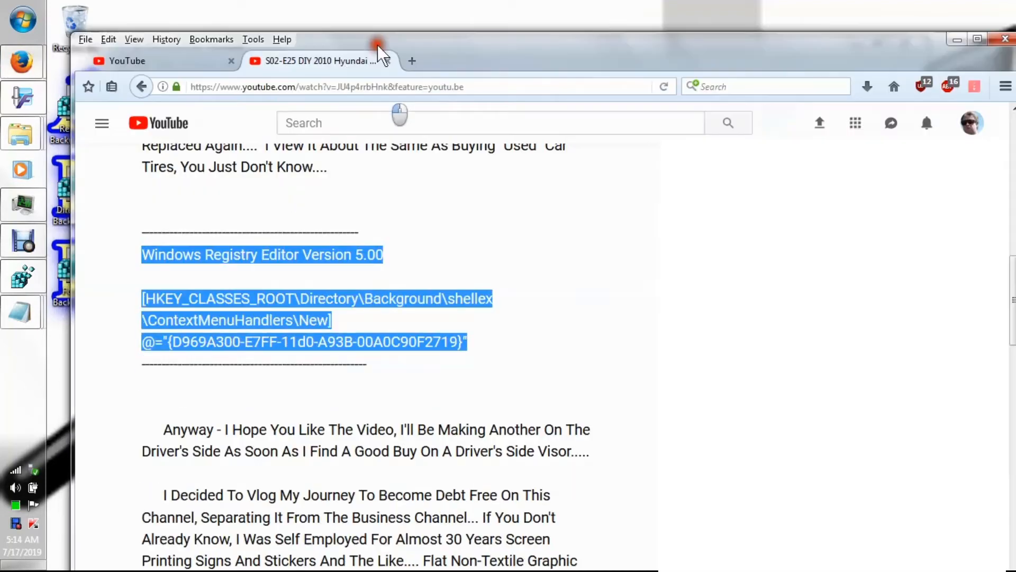
click(164, 60)
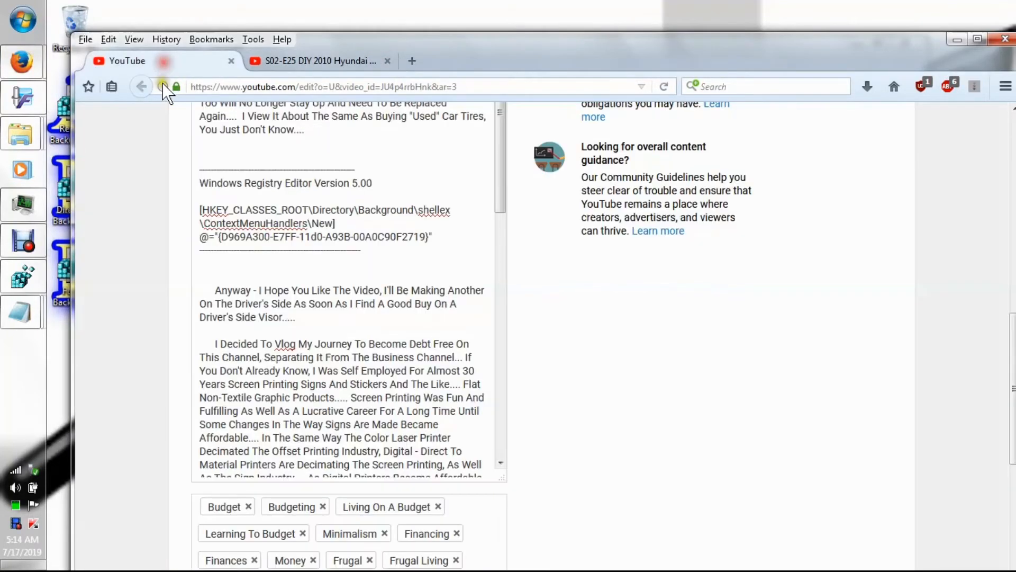
drag(200, 182, 426, 238)
right_click(425, 238)
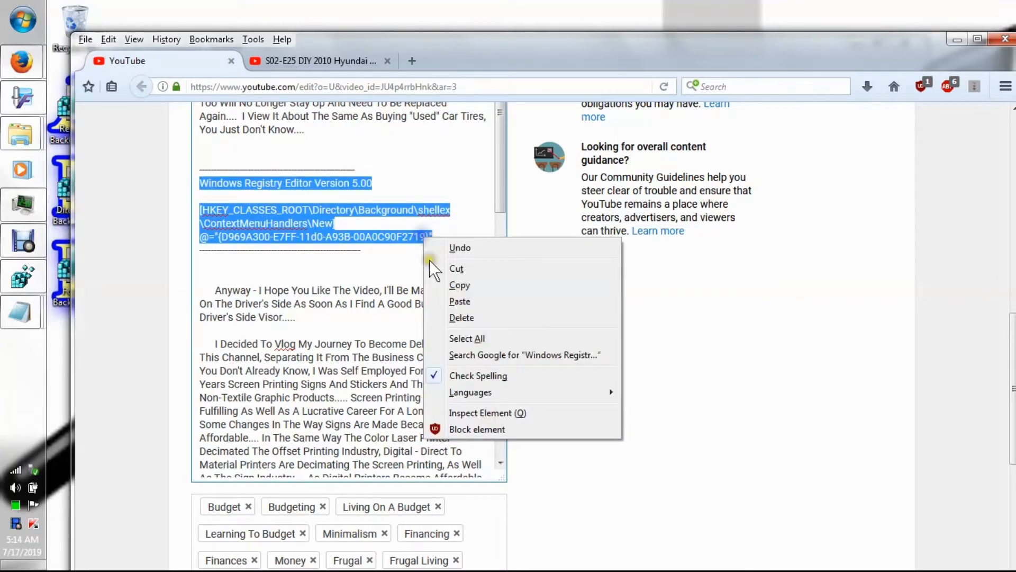
click(460, 301)
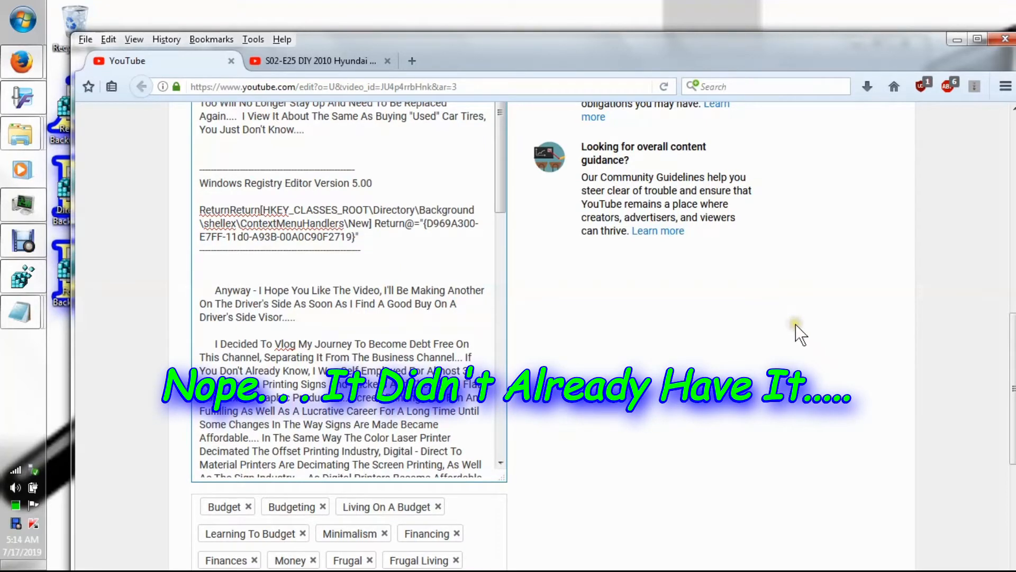
Add a line break before "Return@=" in the video's description and save the changes
click(376, 223)
key(Return)
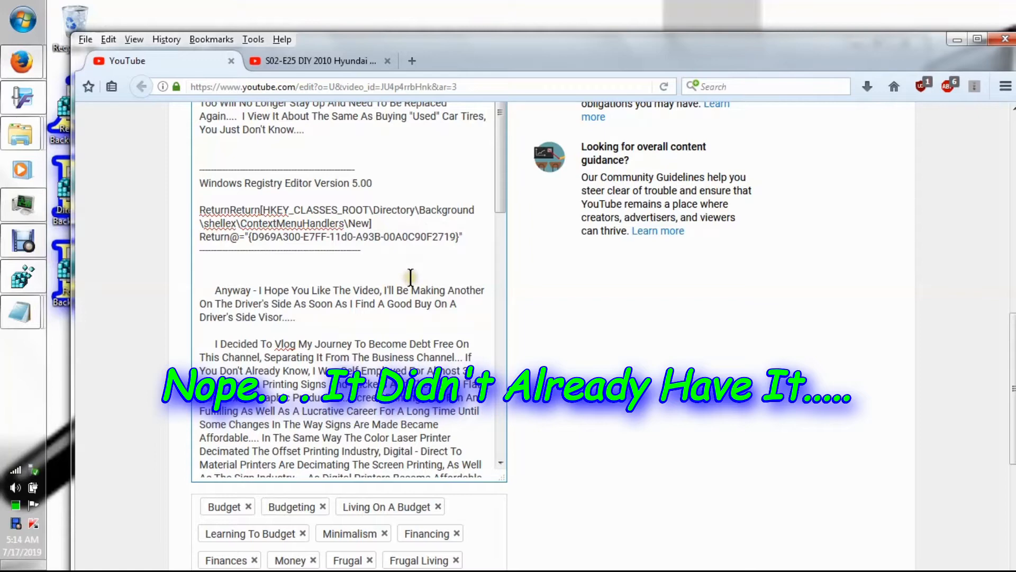
scroll(635, 318, down, 6)
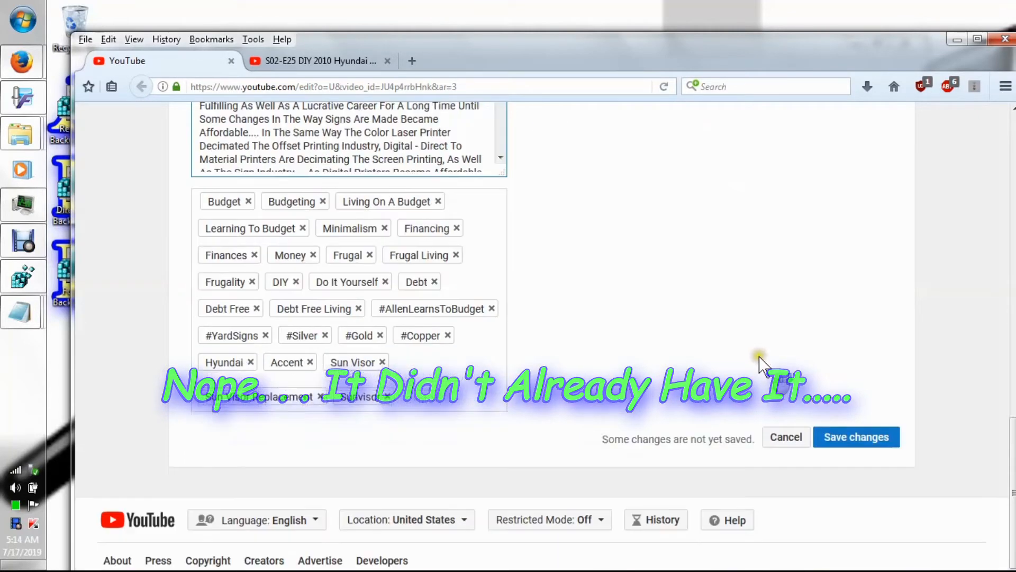
click(859, 422)
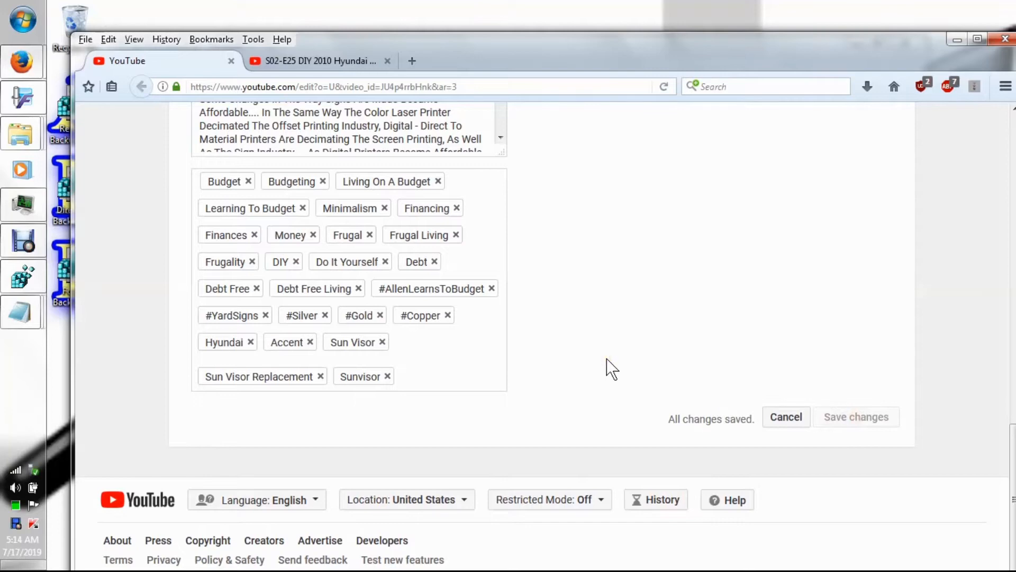
Reload the sun visor video's watch page and expand its full description down to the updated registry text
scroll(609, 368, up, 5)
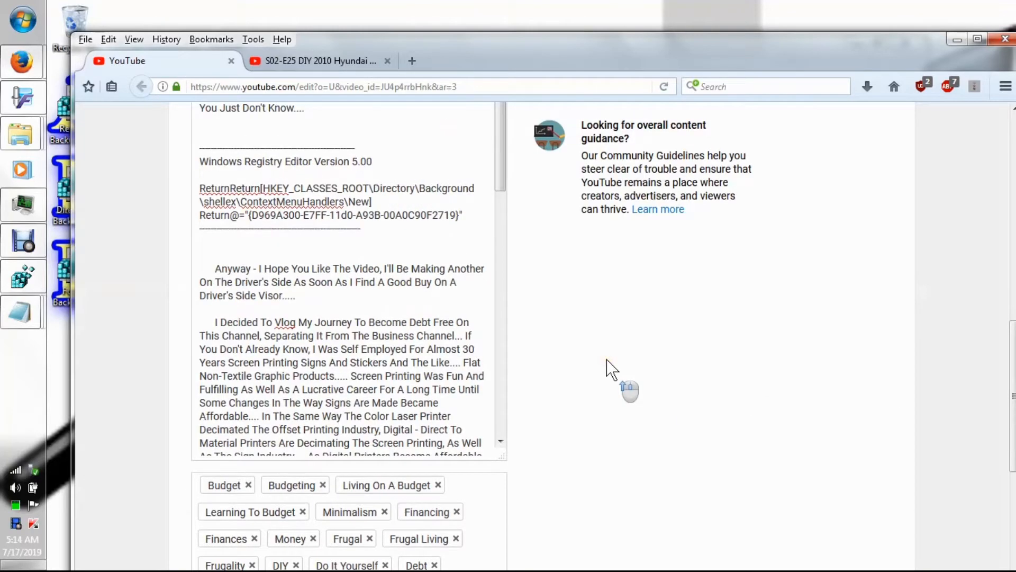
scroll(608, 369, up, 1)
click(330, 62)
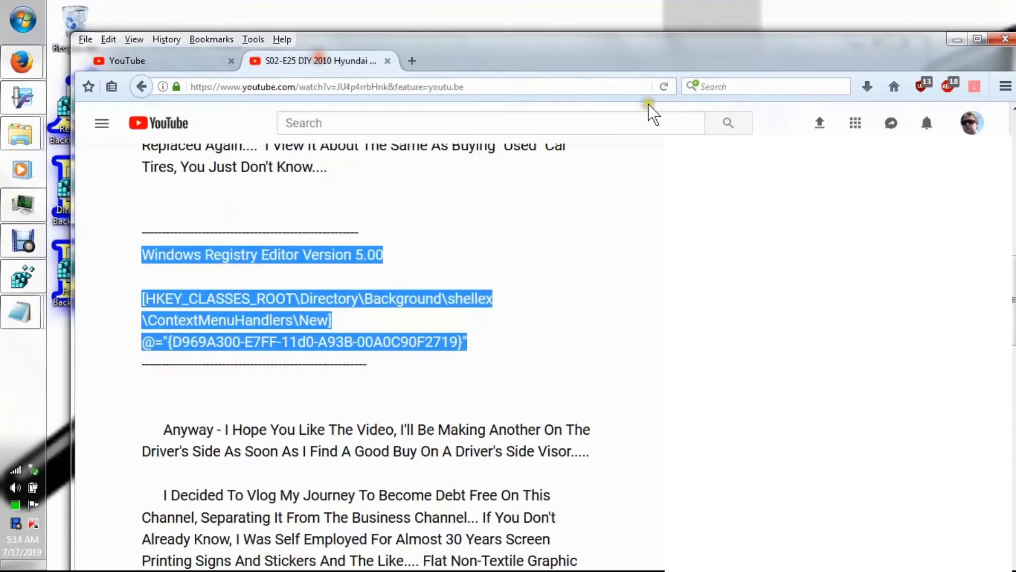
click(664, 86)
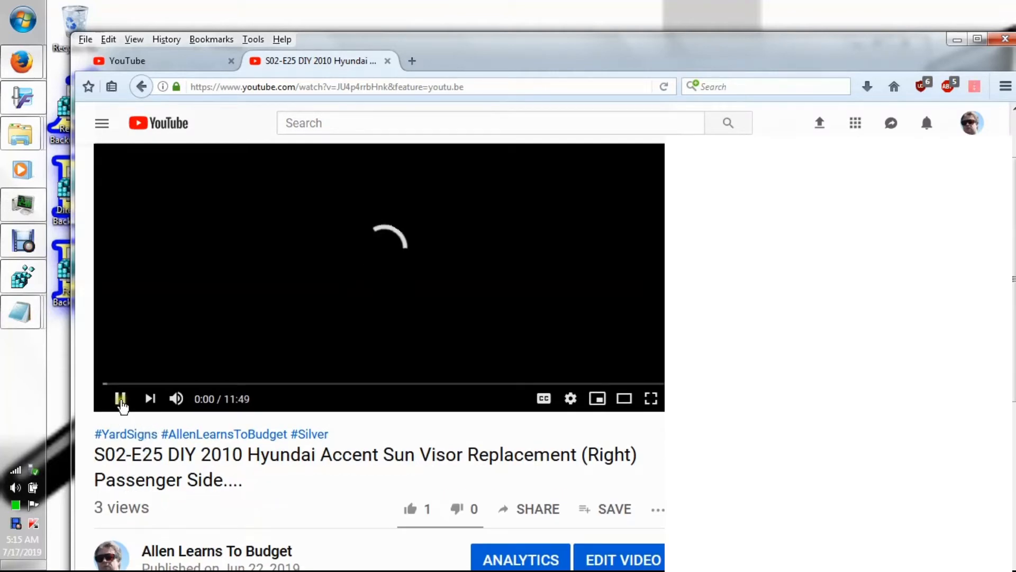
scroll(121, 406, down, 8)
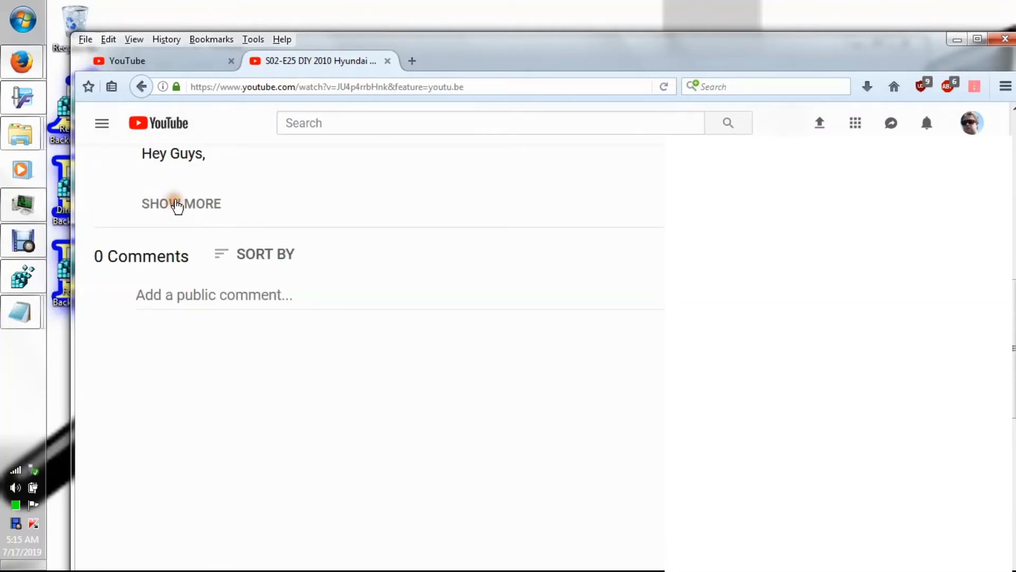
click(178, 204)
scroll(511, 296, down, 4)
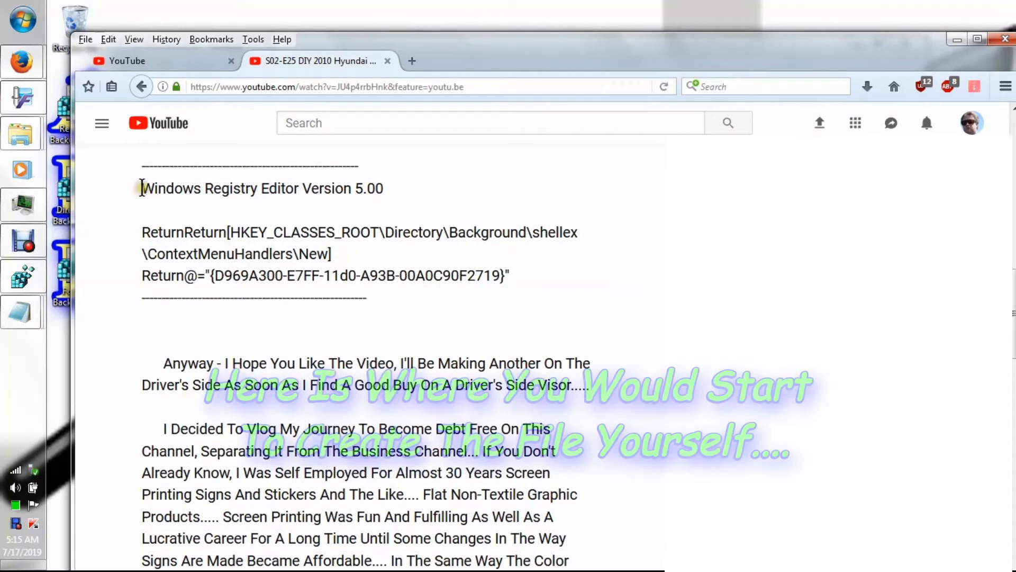
Copy the registry text with its Return markers from the expanded description
drag(142, 189, 154, 189)
click(149, 188)
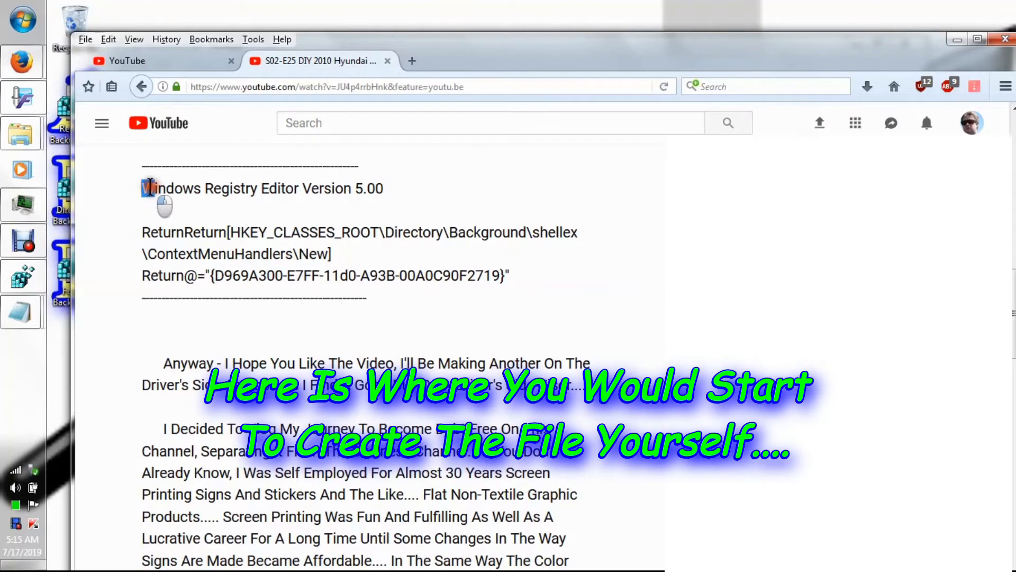
drag(143, 188, 507, 279)
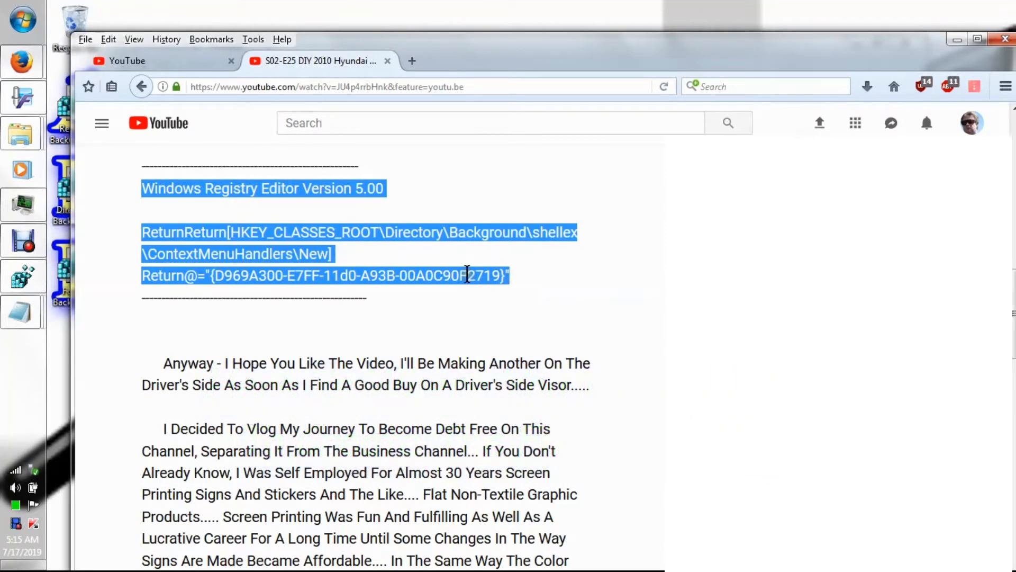
right_click(470, 277)
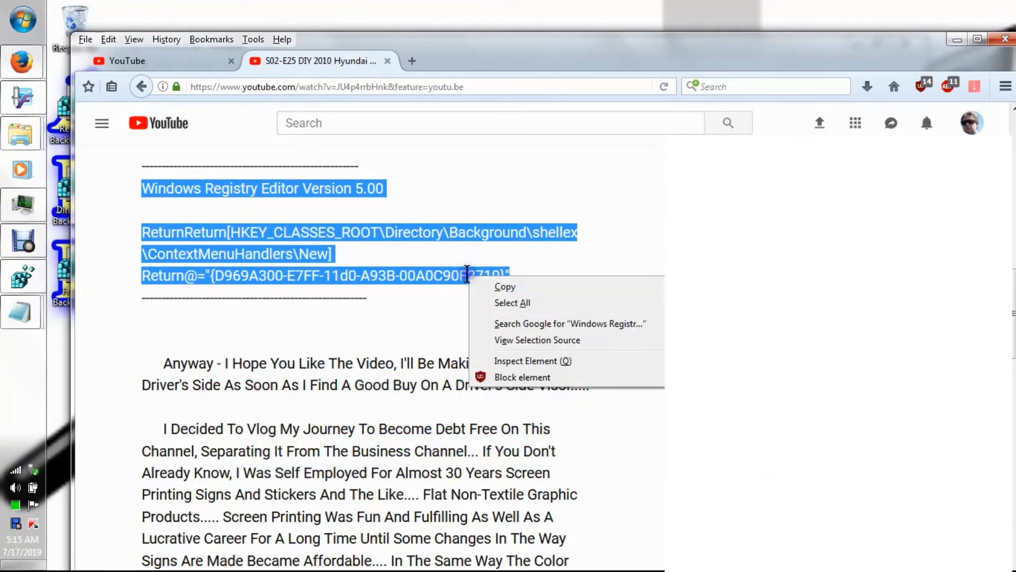
click(500, 287)
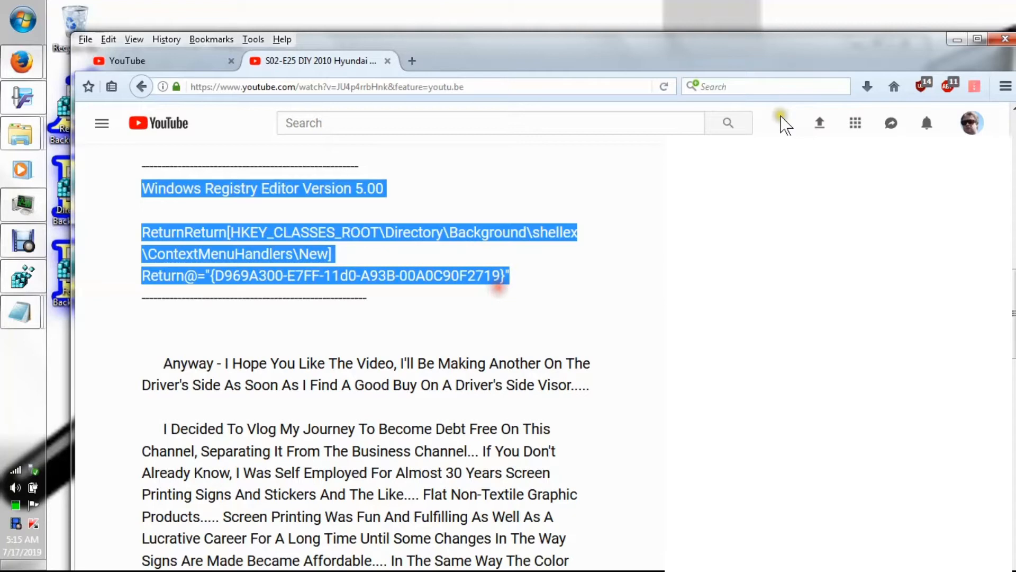
Switch from Firefox to the empty Directory 2.txt in Notepad and paste the copied registry text
click(957, 40)
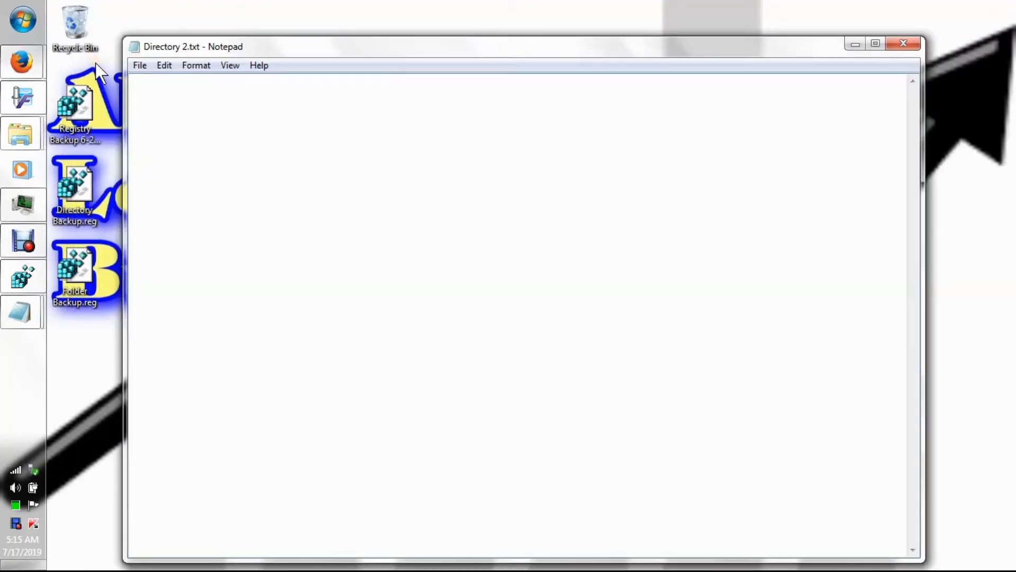
right_click(185, 90)
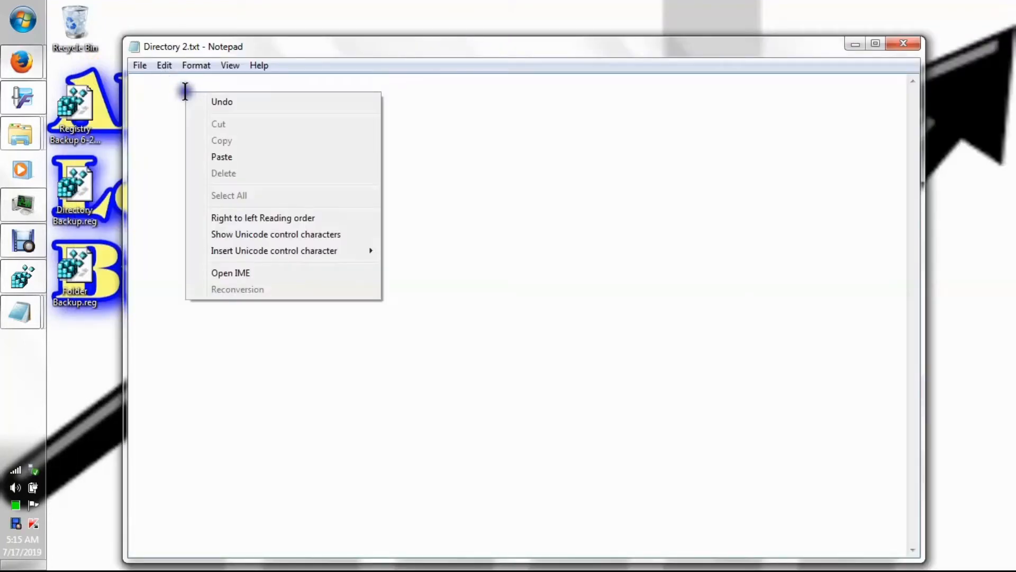
click(220, 157)
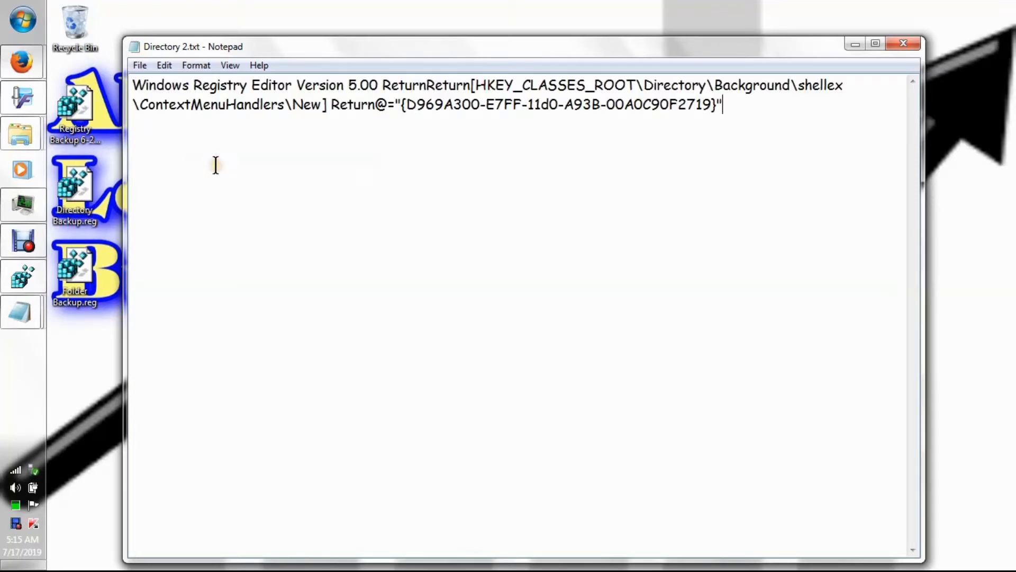
Replace each of the three "Return" markers in the pasted registry text with an actual line break
click(382, 84)
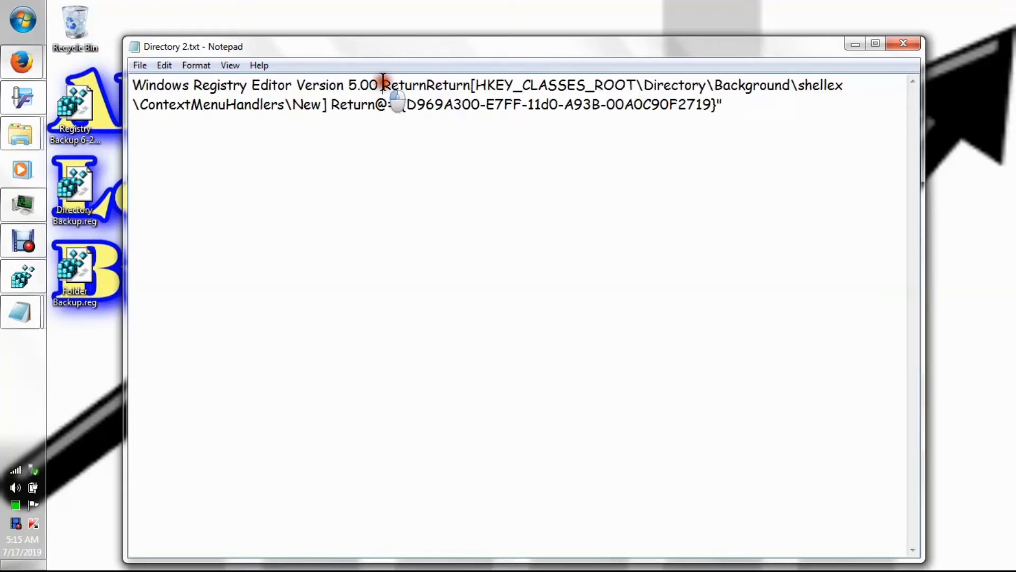
drag(384, 83, 426, 83)
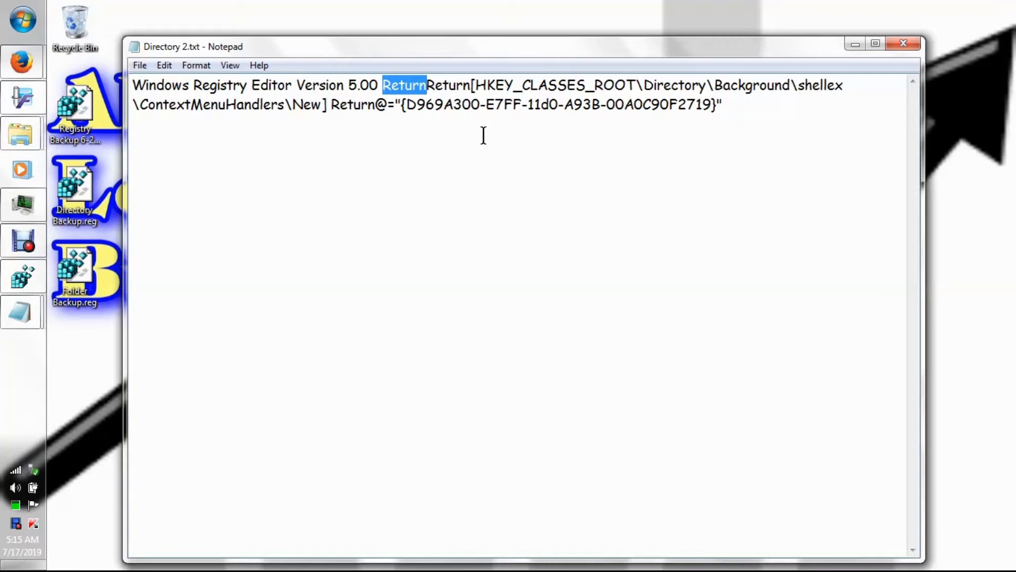
key(Return)
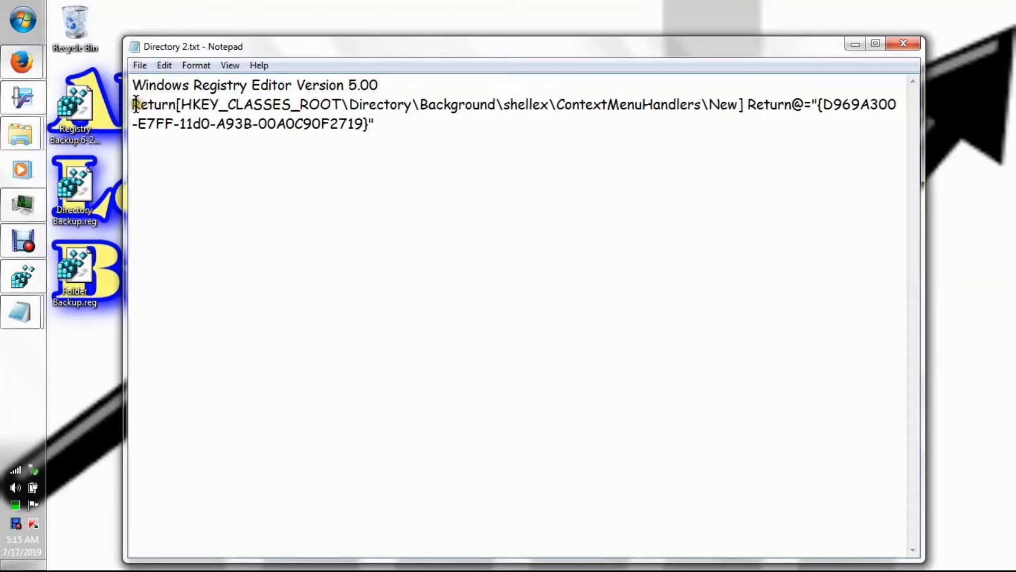
drag(133, 104, 175, 104)
key(Return)
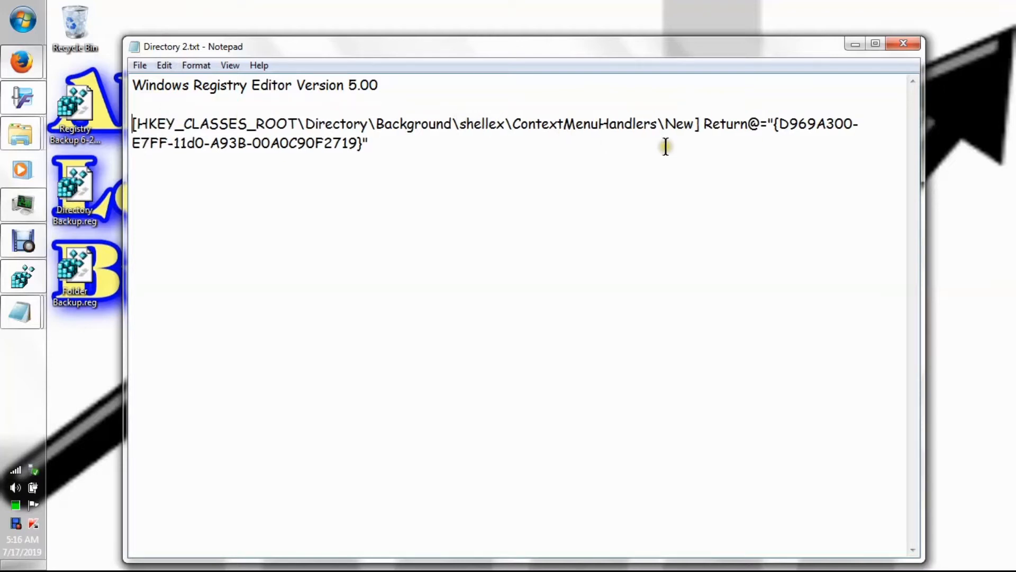
drag(704, 123, 747, 124)
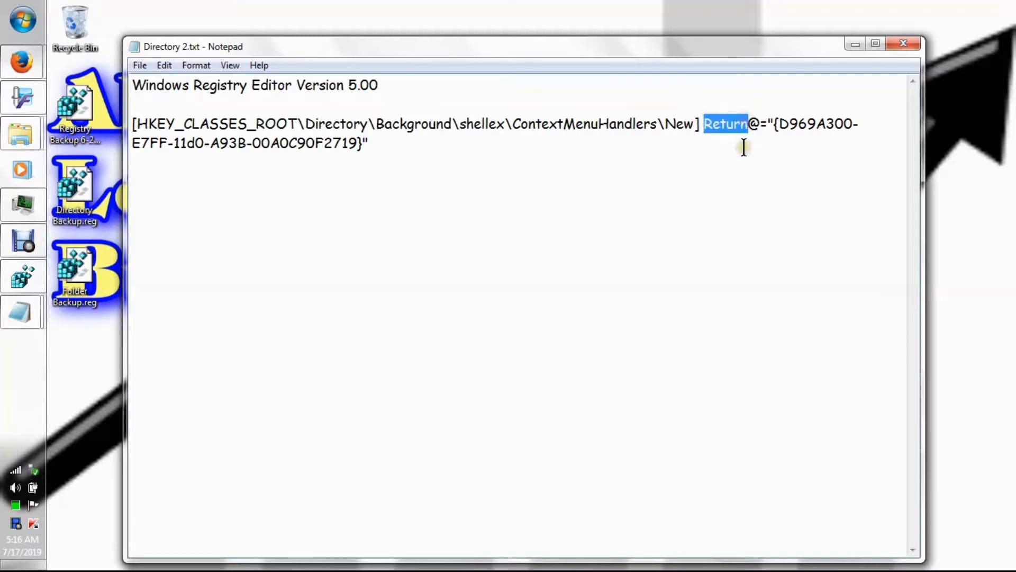
key(Return)
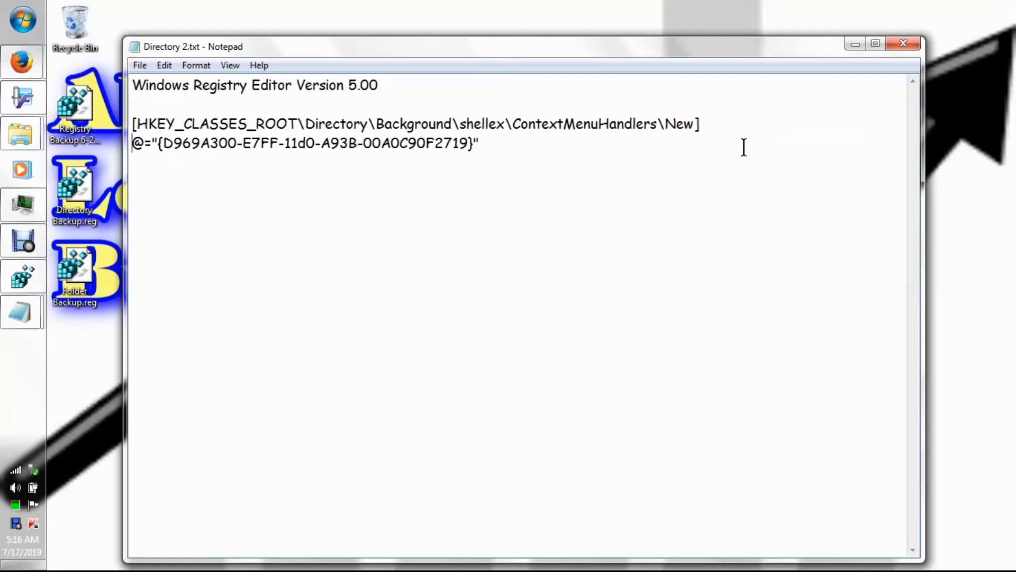
Save Directory 2.txt with the corrected line breaks and close Notepad
drag(345, 54, 305, 44)
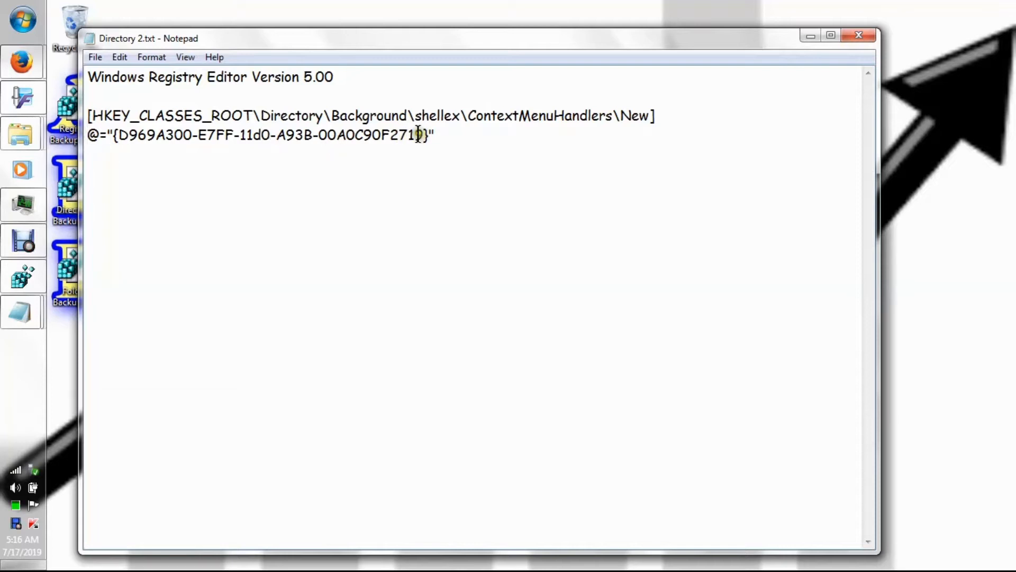
click(94, 57)
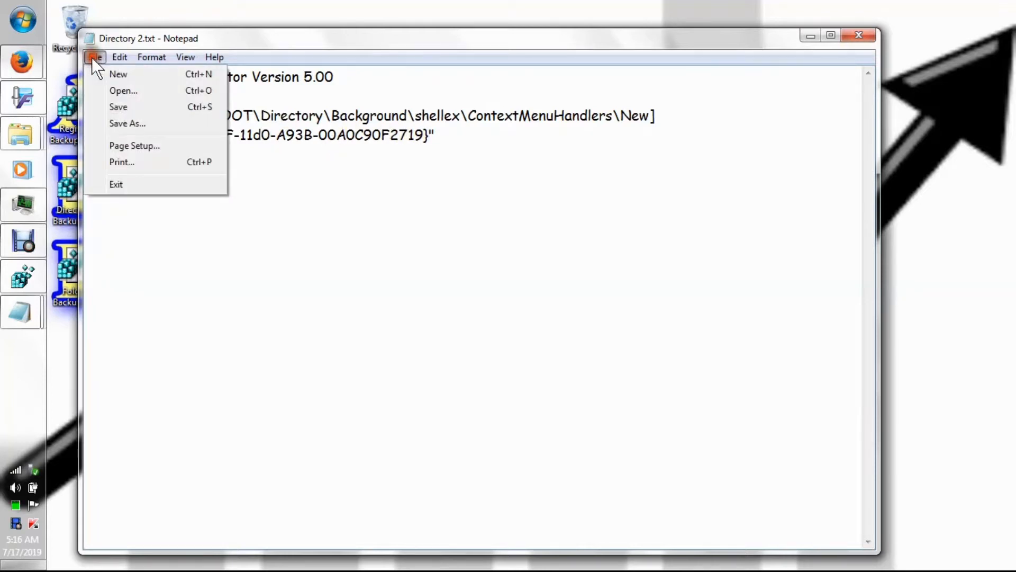
click(128, 108)
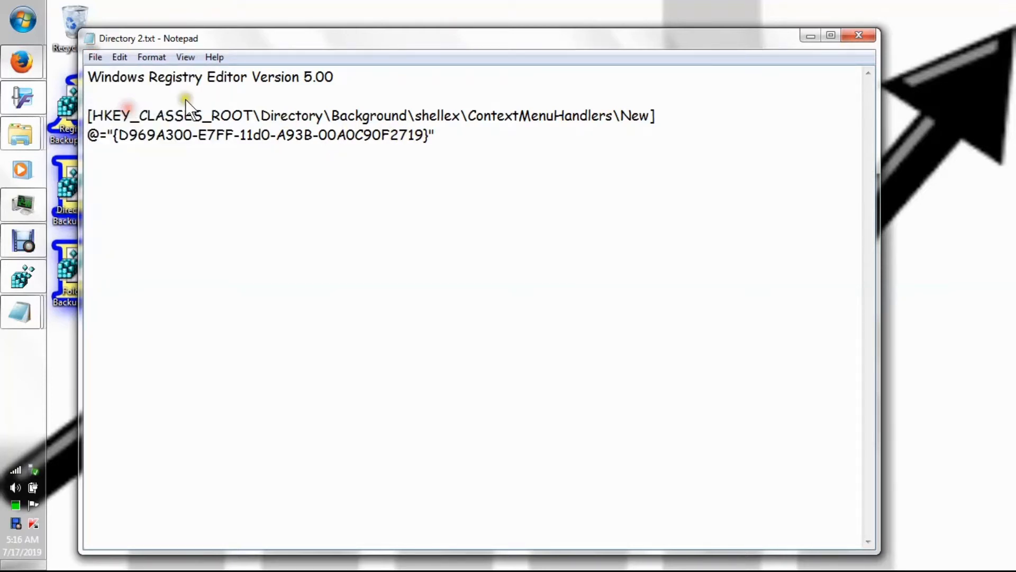
click(859, 36)
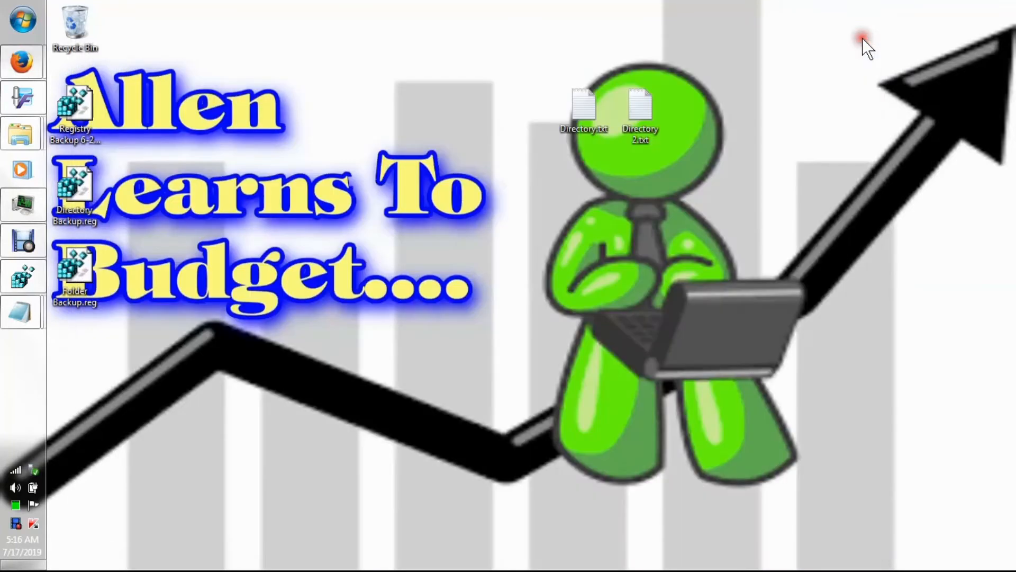
Rename Directory 2.txt on the desktop as Directory 2.reg and accept the extension change
click(646, 143)
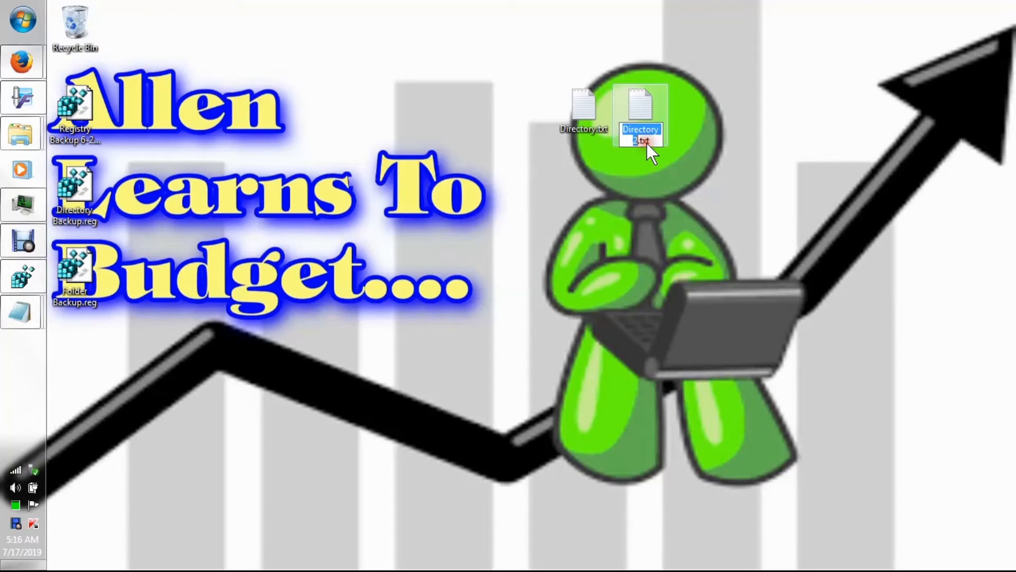
click(650, 138)
drag(658, 141, 641, 141)
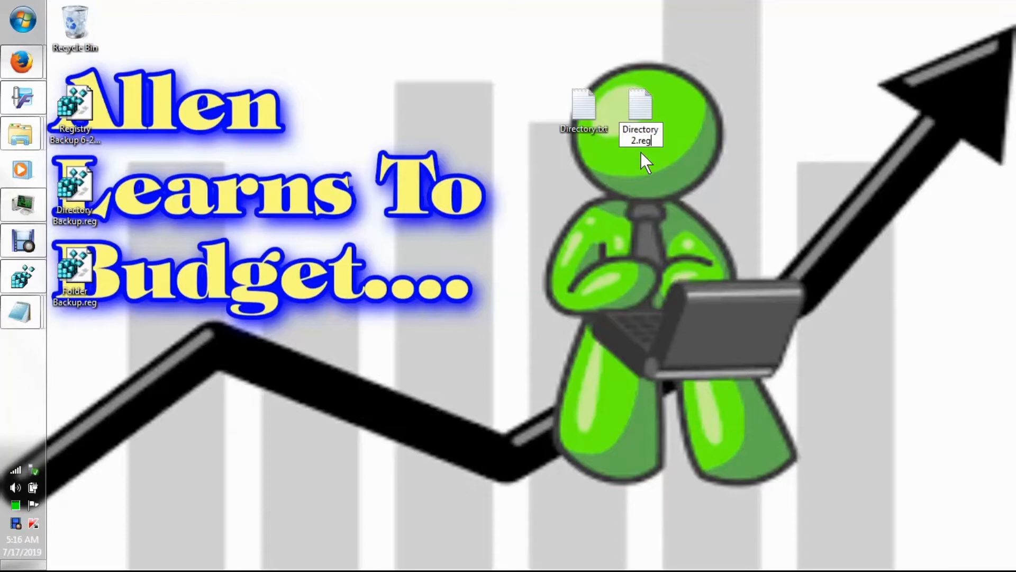
text(reg)
key(Return)
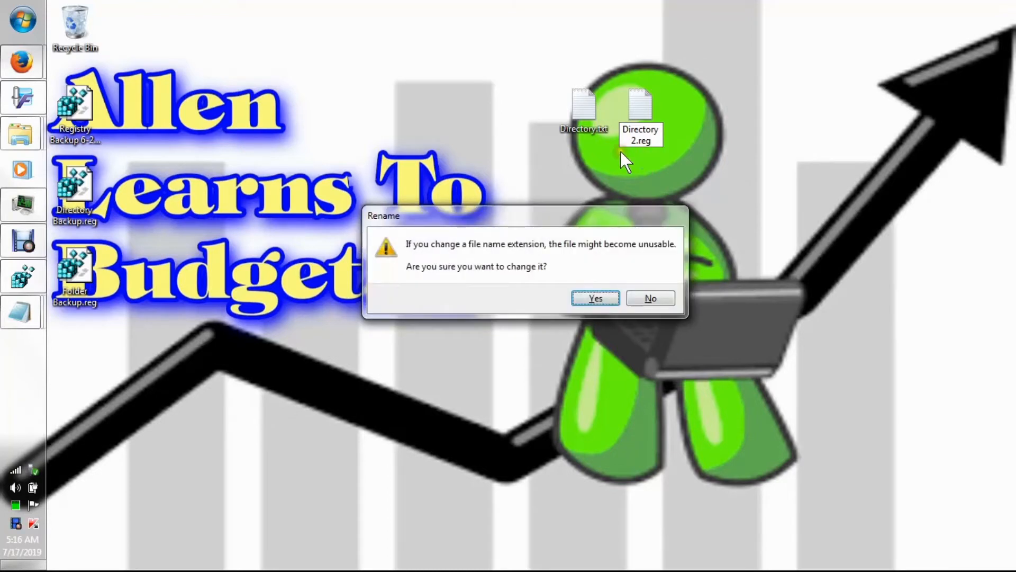
click(596, 299)
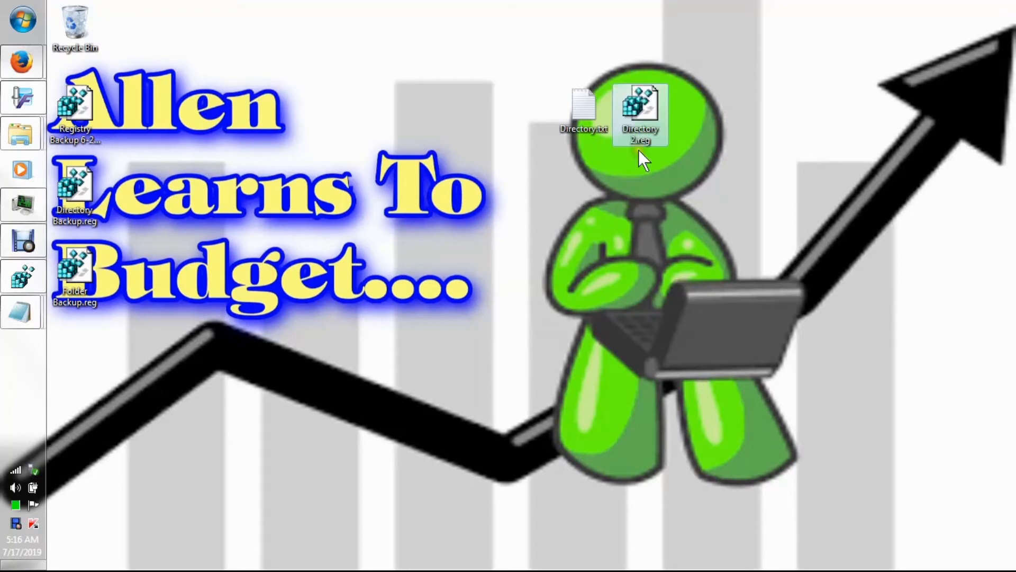
Look at Directory-New.reg on Removable Disk (F:) and close the window
mouse_move(643, 136)
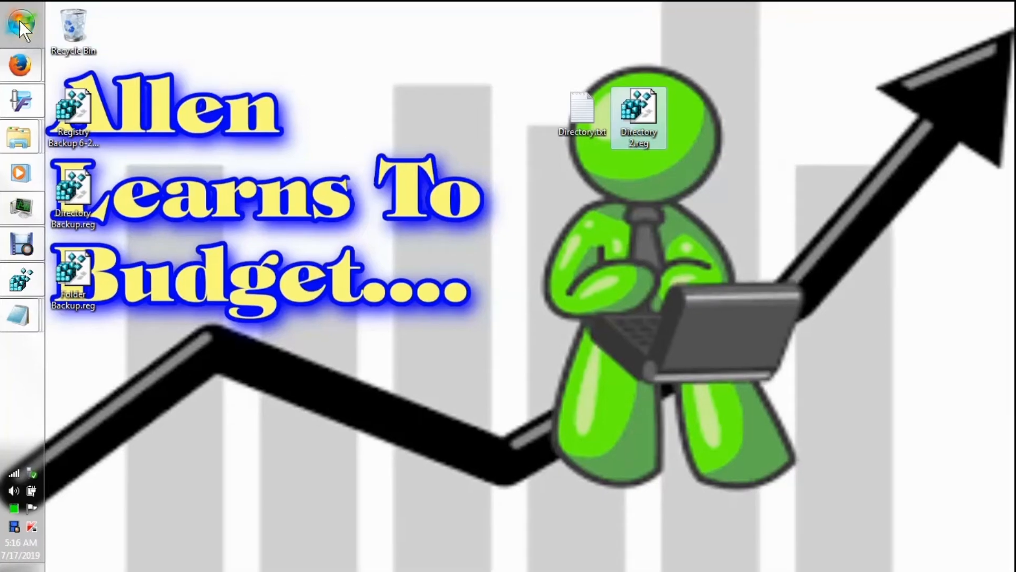
click(20, 22)
mouse_move(263, 319)
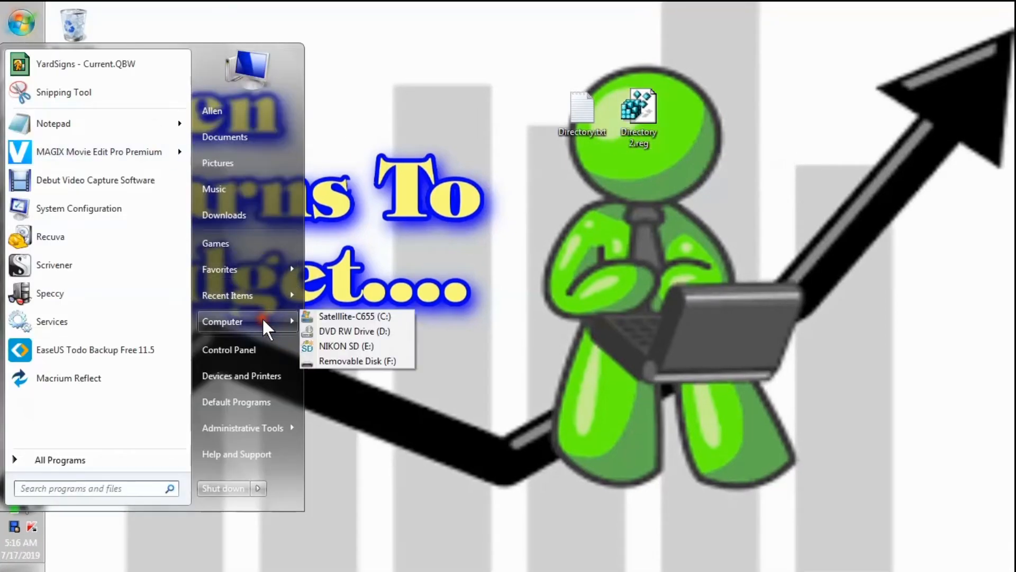
click(336, 361)
drag(625, 21, 638, 178)
click(522, 316)
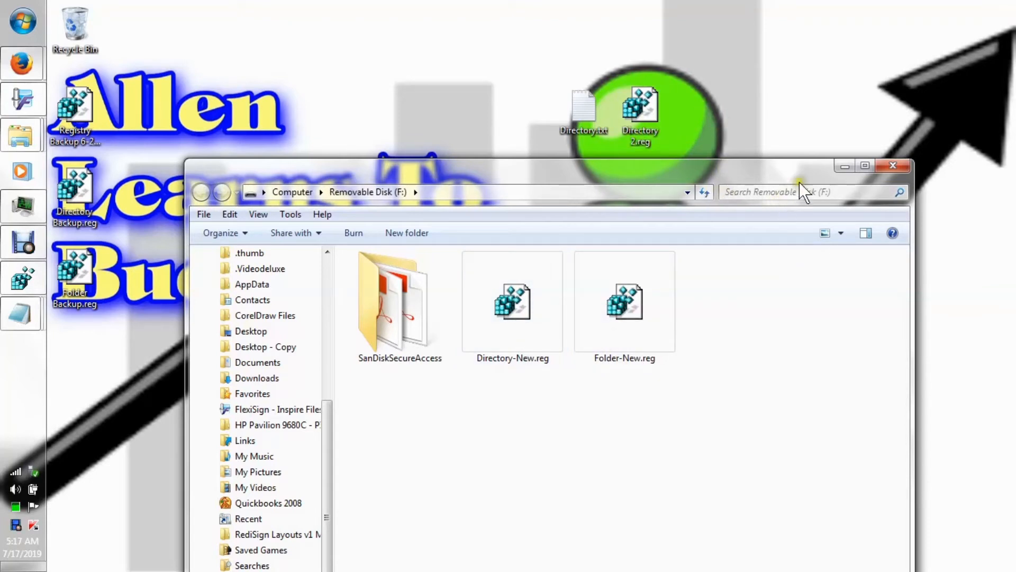
click(891, 166)
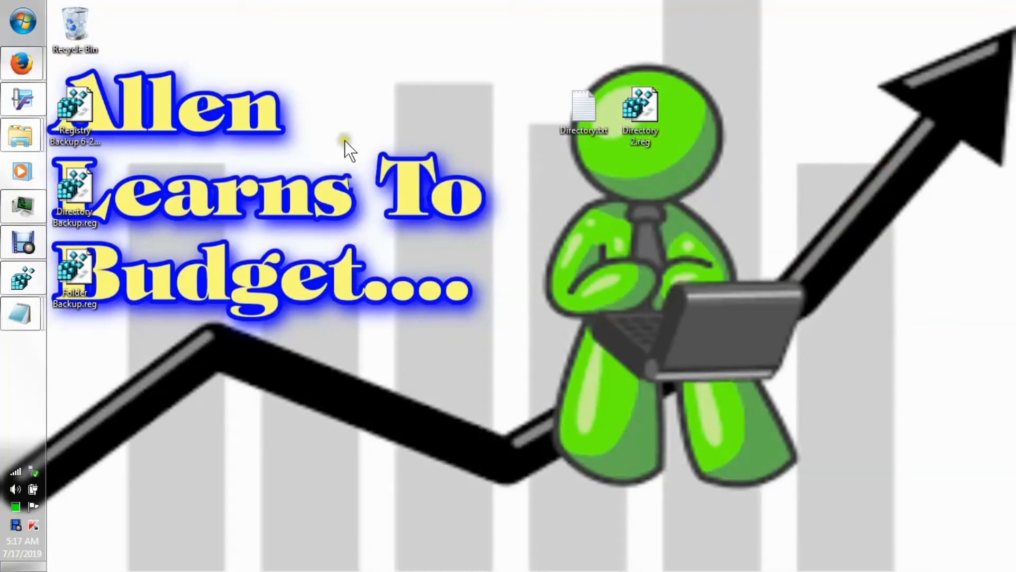
Switch to Registry Editor and move its window down to uncover the desktop's registry files
click(18, 265)
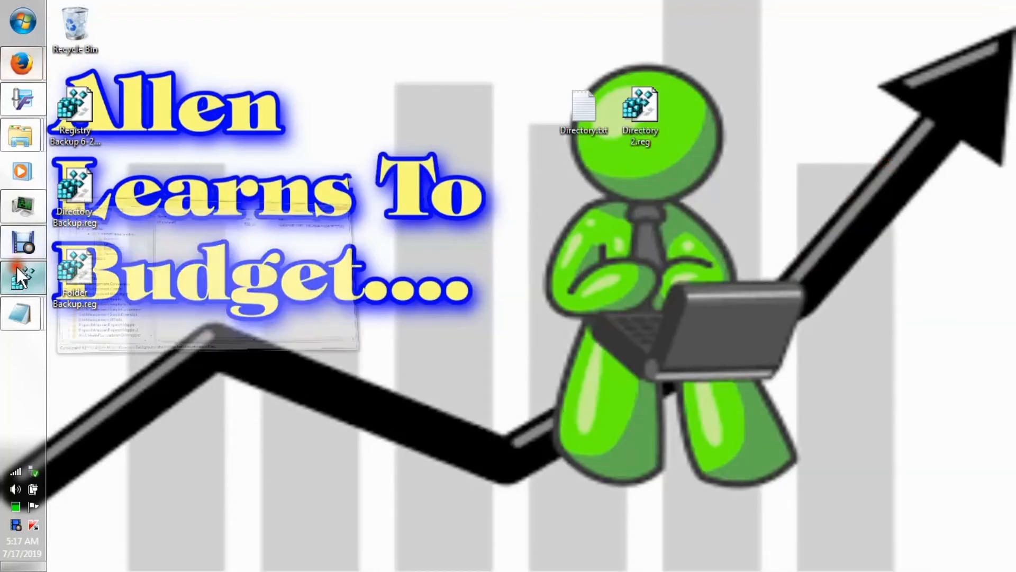
drag(433, 103, 457, 181)
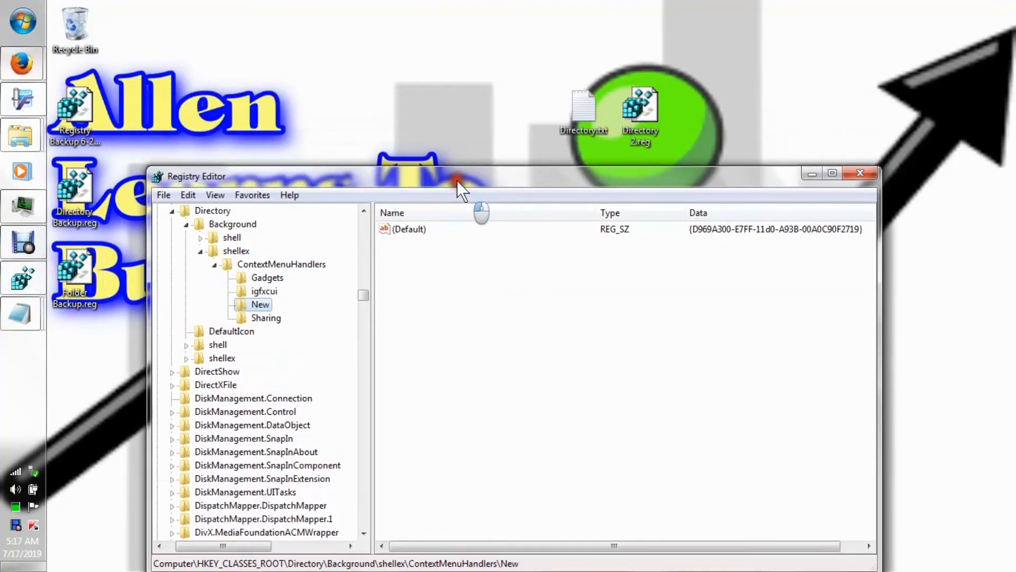
right_click(253, 307)
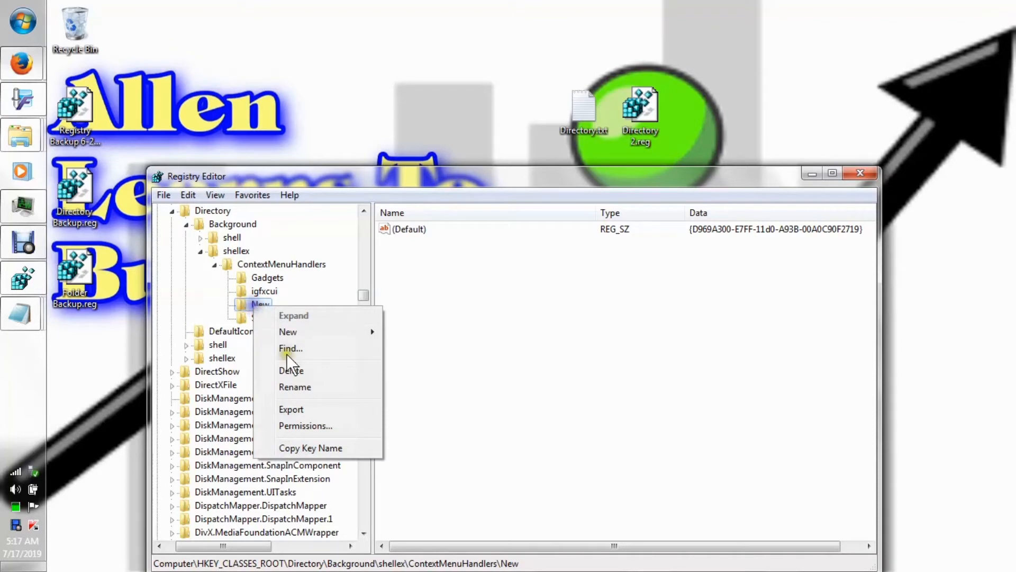
click(297, 372)
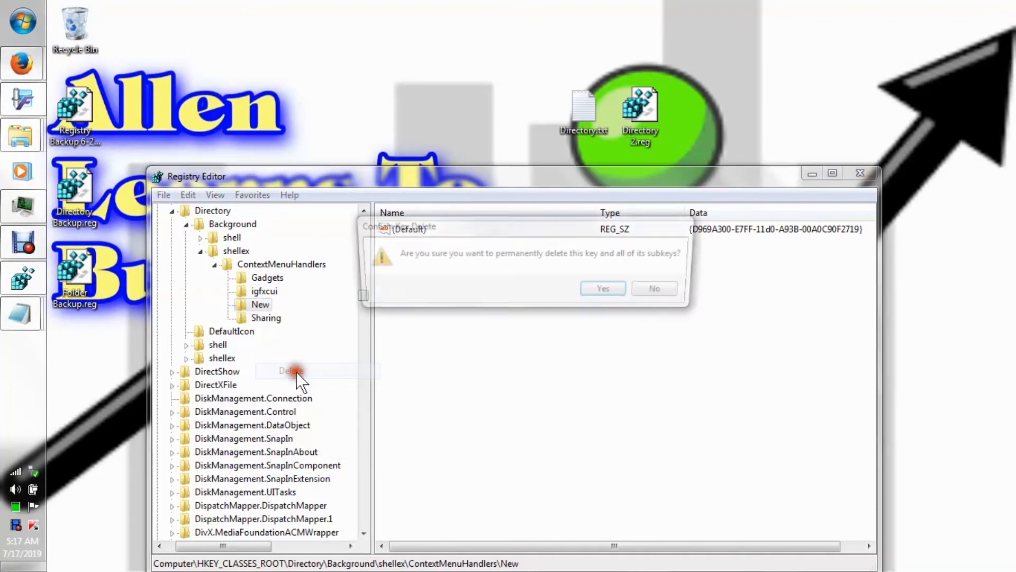
click(652, 289)
Delete the New key under Directory\Background\shellex\ContextMenuHandlers, checking the desktop's context menu before and after the deletion
right_click(344, 103)
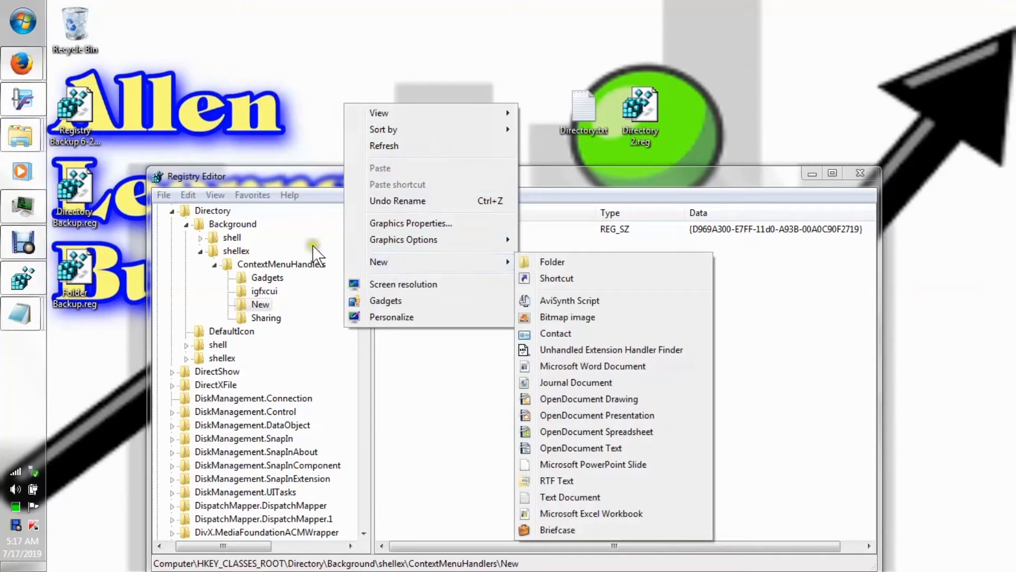
click(264, 304)
right_click(265, 304)
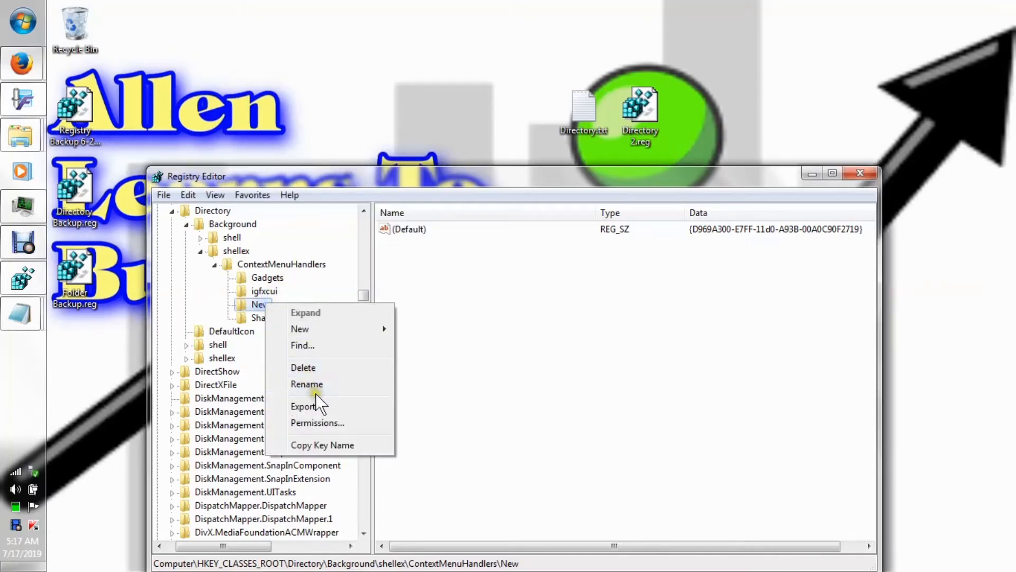
click(306, 367)
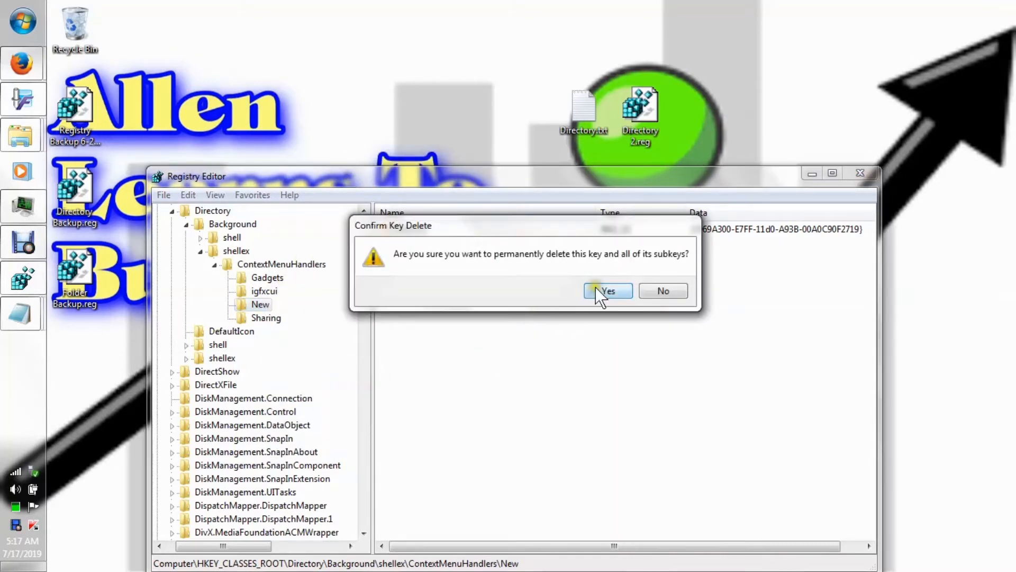
click(597, 291)
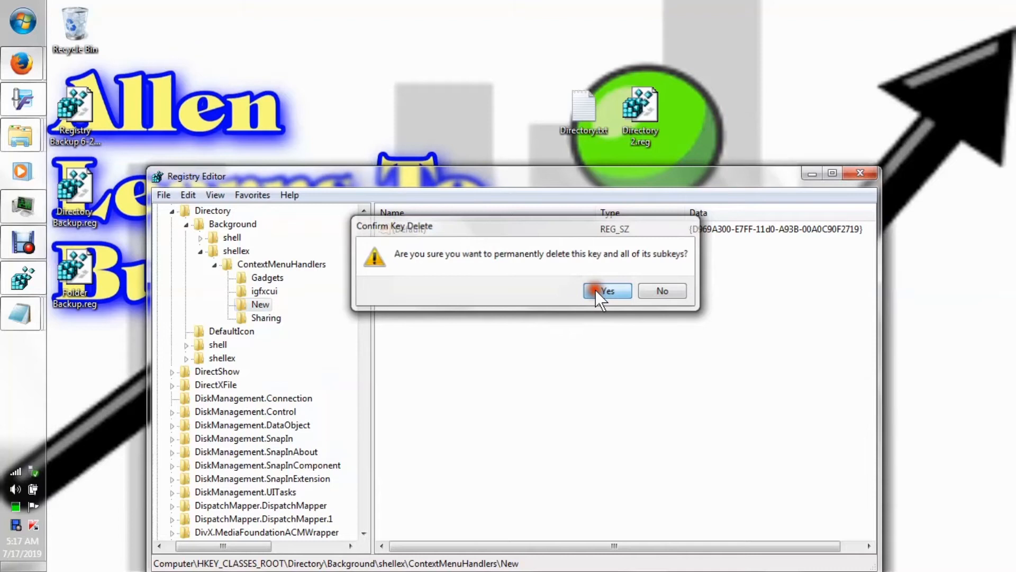
right_click(361, 122)
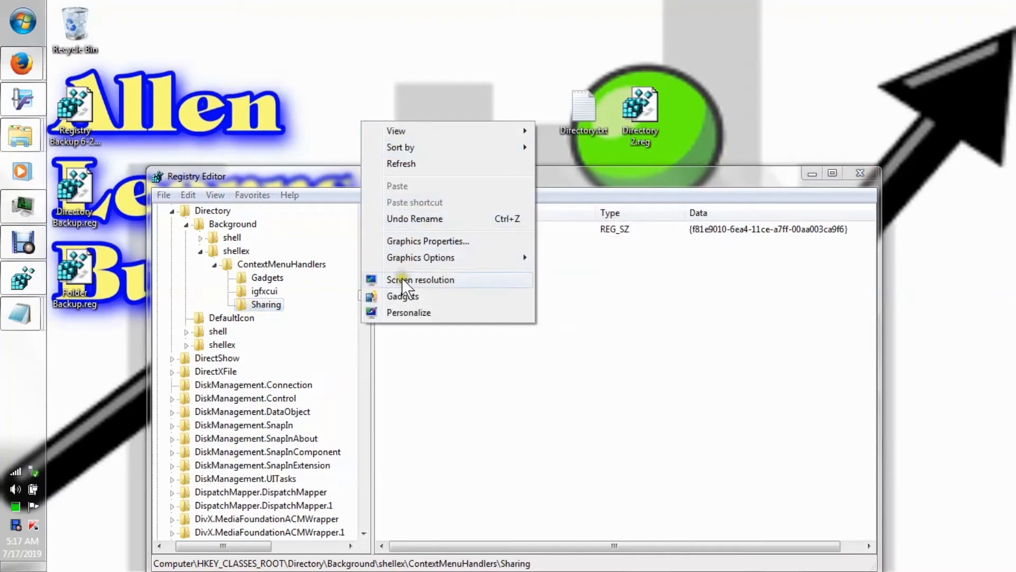
Merge Directory 2.reg from the desktop into the registry and select the New key under ContextMenuHandlers
drag(331, 177, 278, 162)
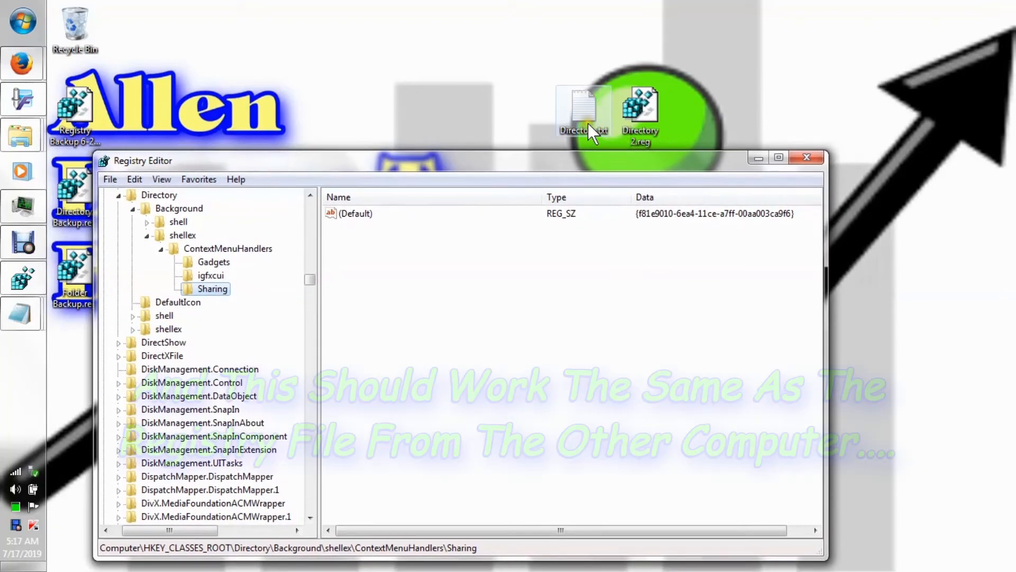
click(643, 109)
double_click(641, 109)
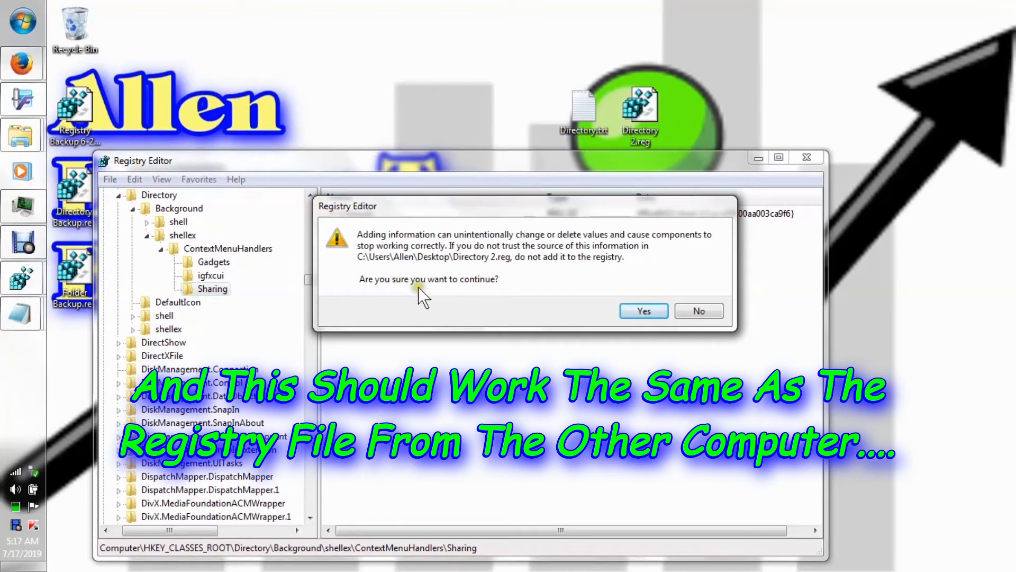
click(643, 312)
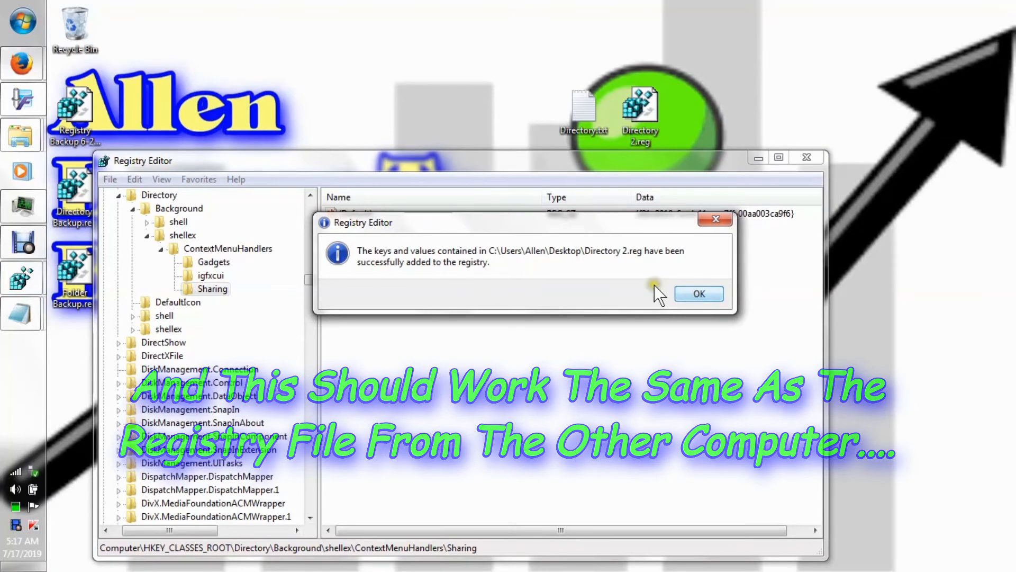
click(690, 293)
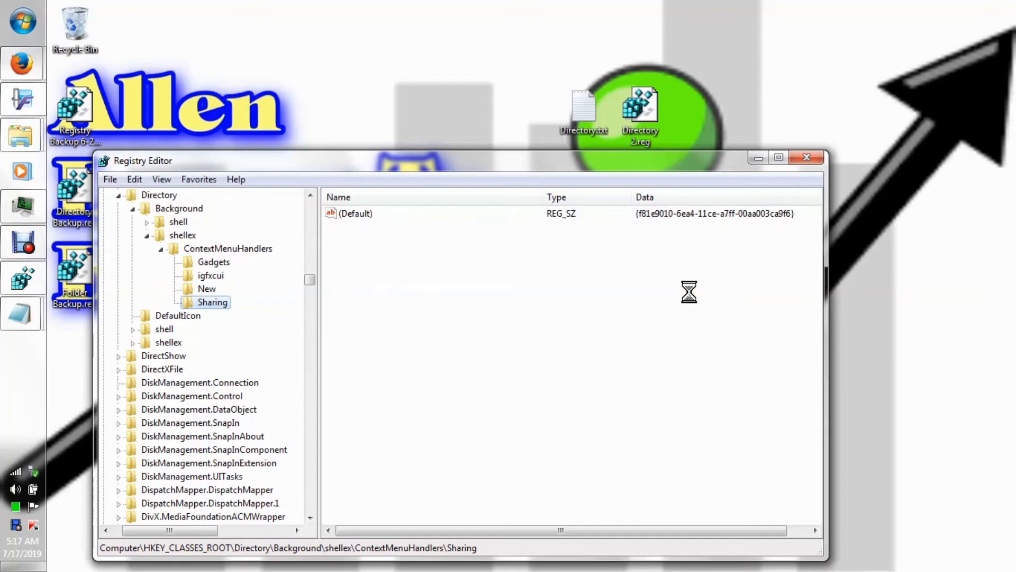
click(202, 290)
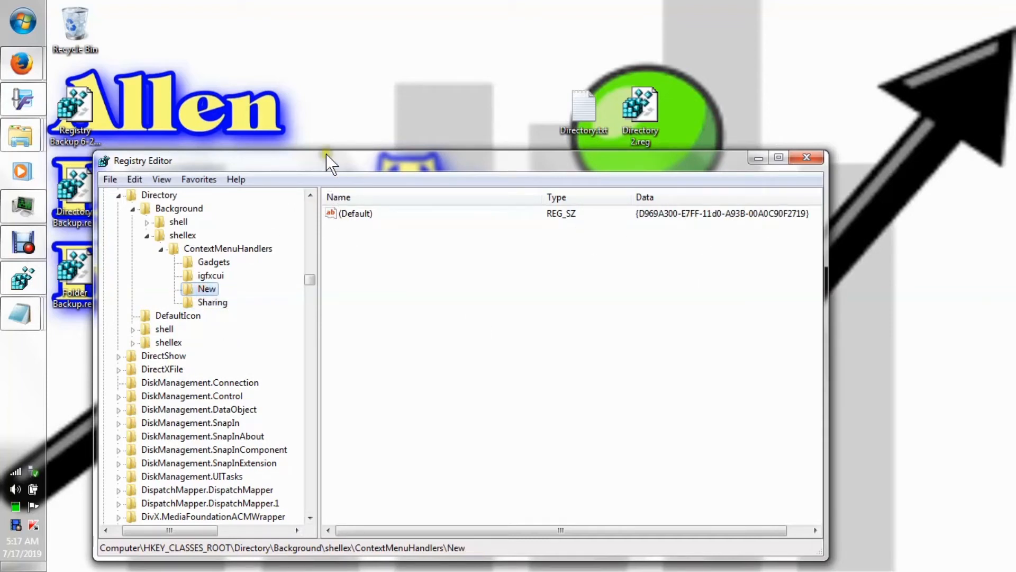
Check the desktop's context menu for the New entry after the registry merge
right_click(375, 108)
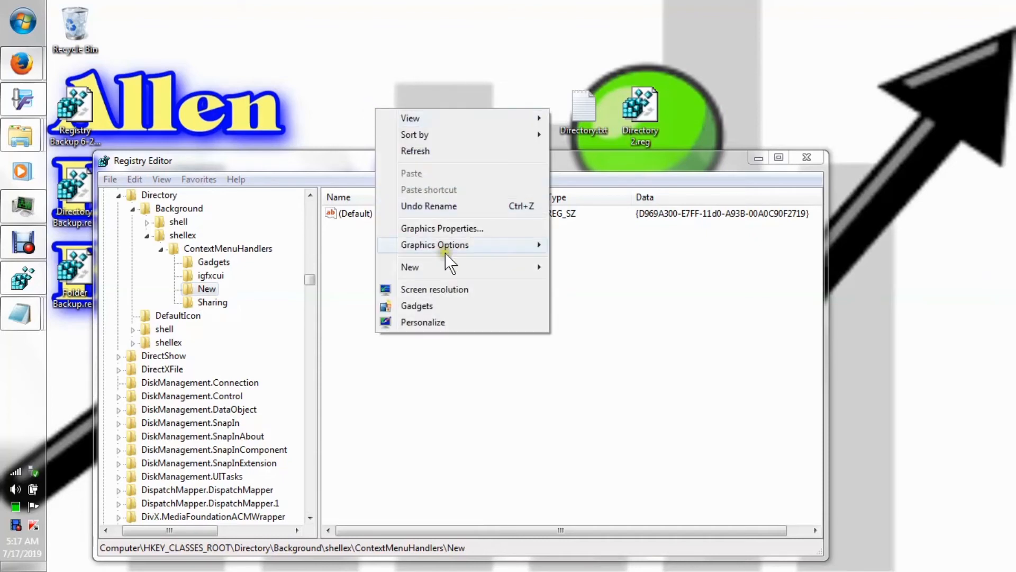
mouse_move(451, 266)
click(490, 371)
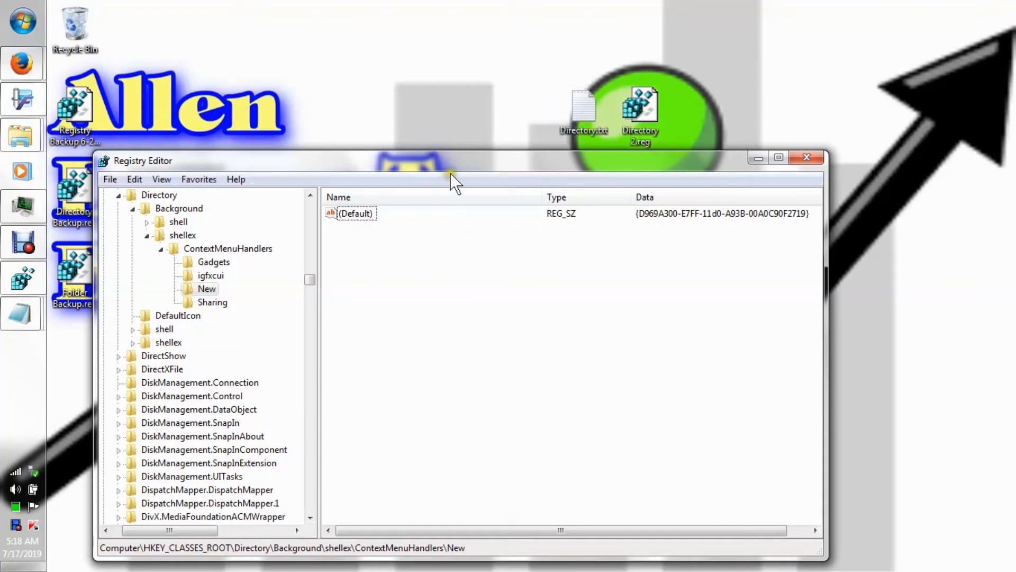
Move the Registry Editor window off the desktop's backup files and select Directory Backup.reg
drag(453, 170, 535, 176)
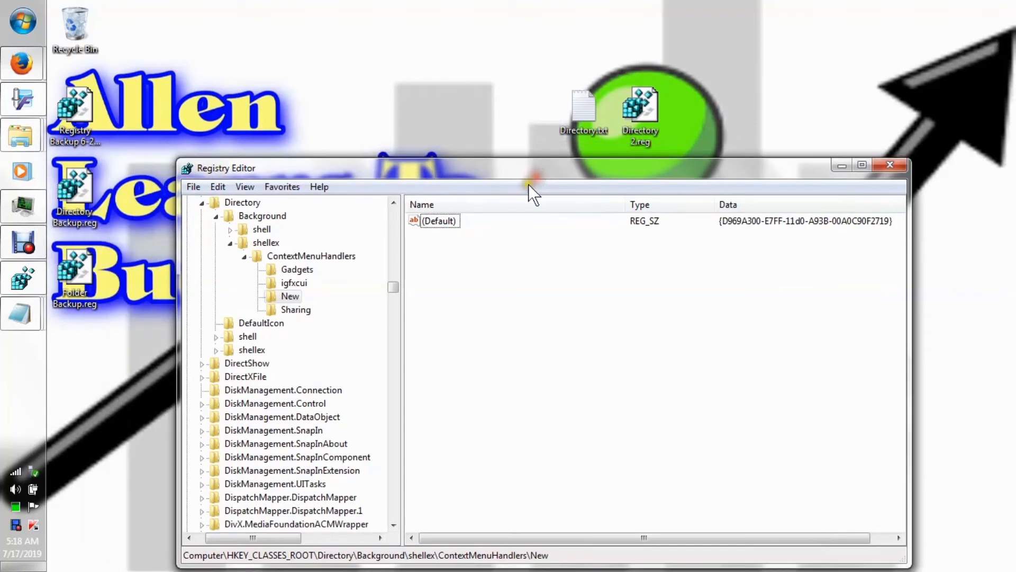
click(290, 295)
click(285, 297)
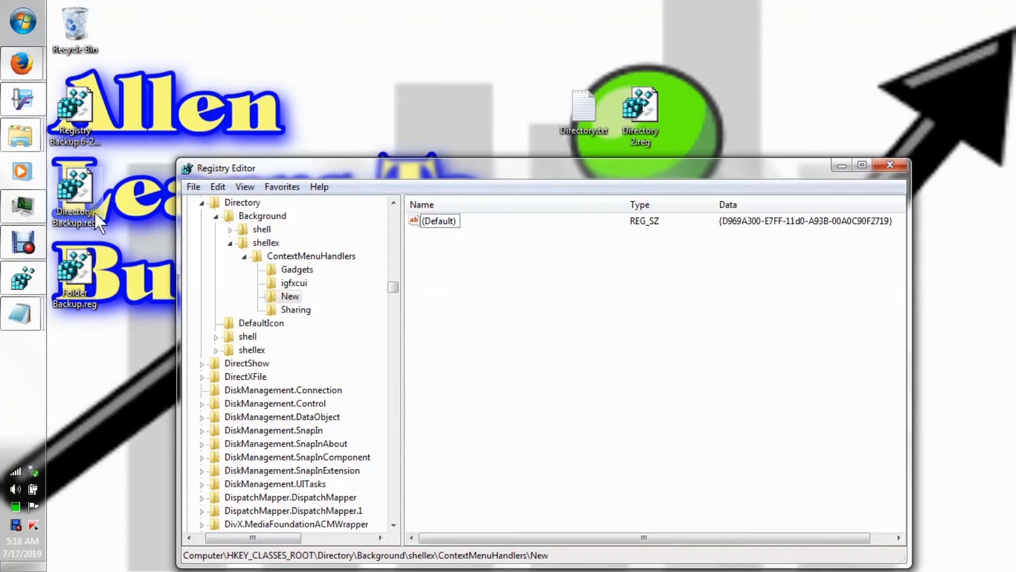
click(295, 299)
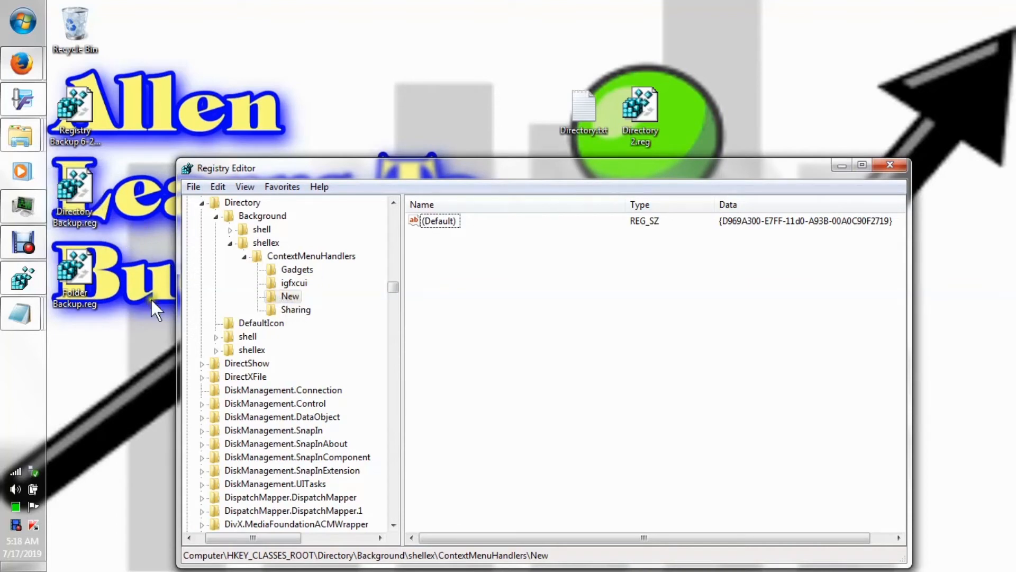
click(84, 212)
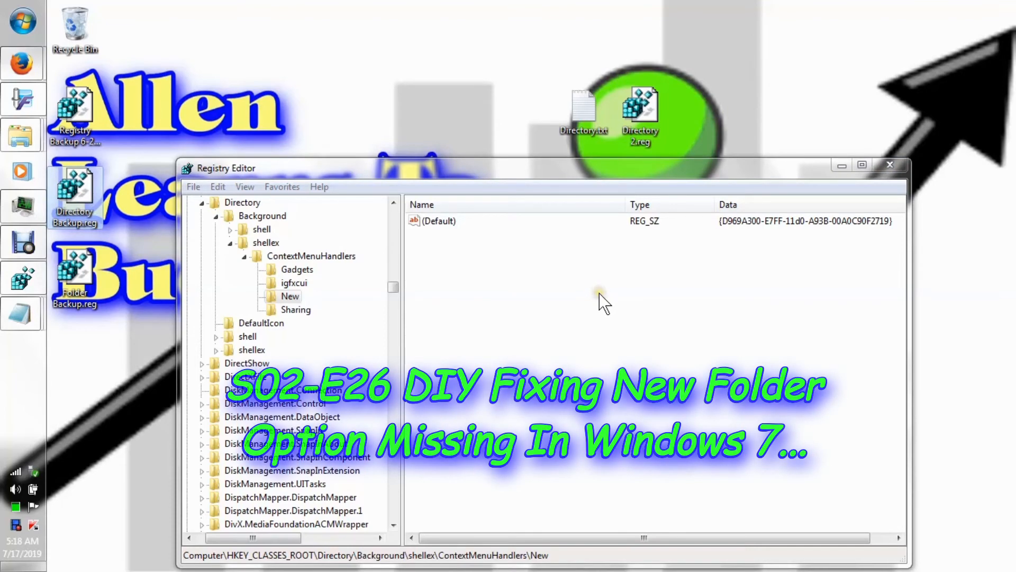
click(599, 292)
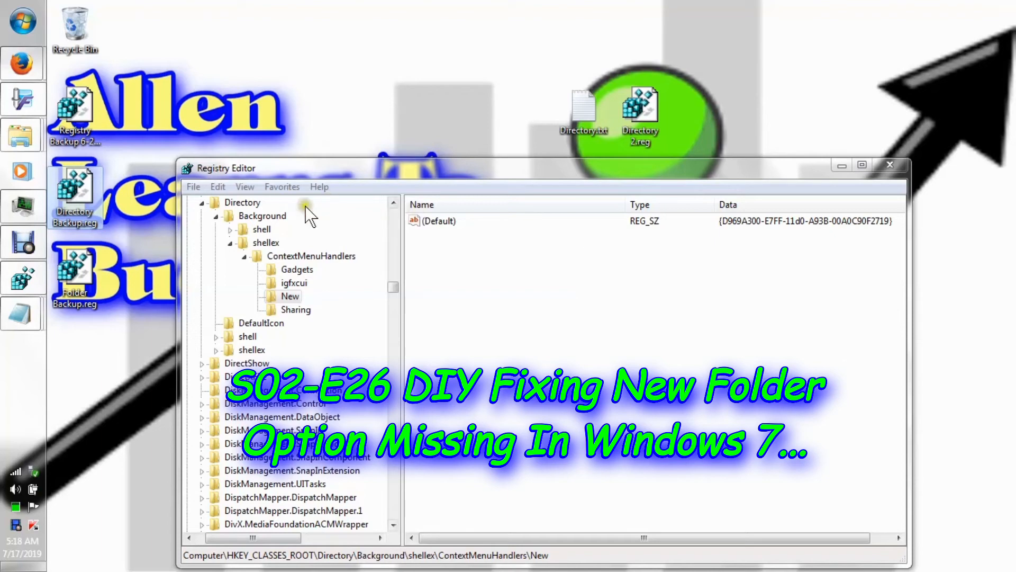
Collapse the expanded Directory keys and the HKEY_CLASSES_ROOT branch in the registry tree, and exit Registry Editor
click(191, 187)
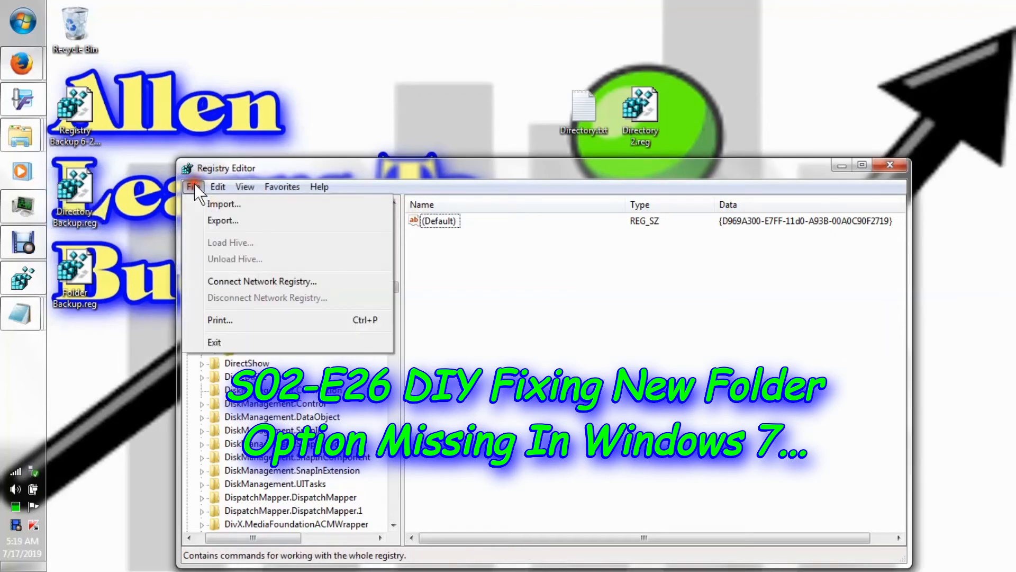
drag(358, 166, 344, 113)
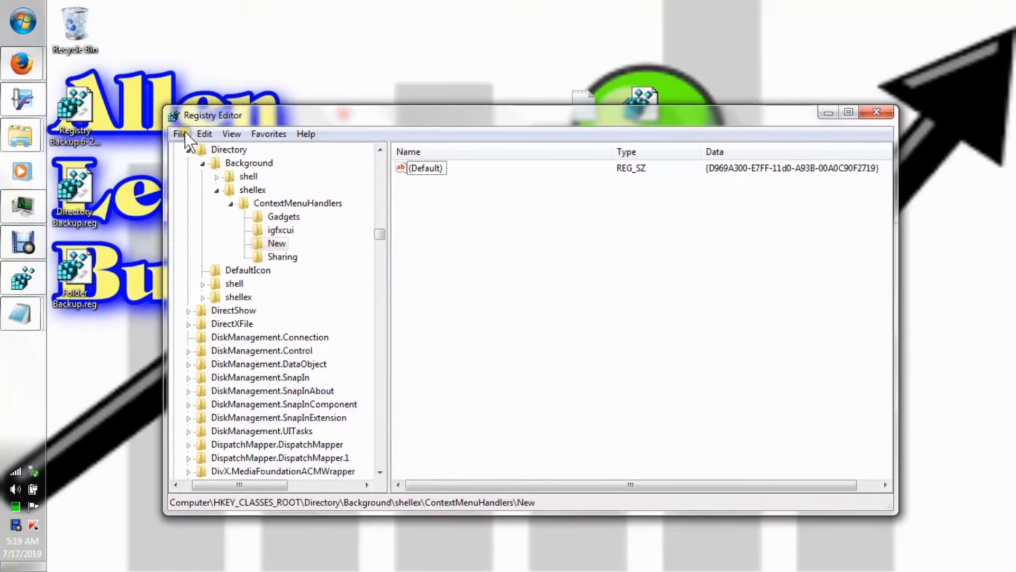
click(230, 204)
click(216, 190)
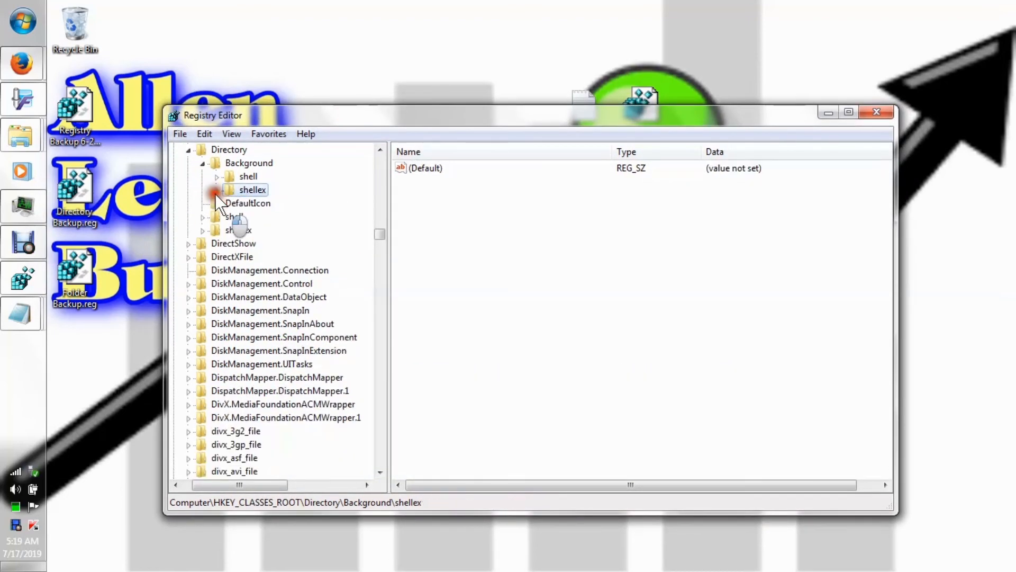
click(202, 164)
click(190, 151)
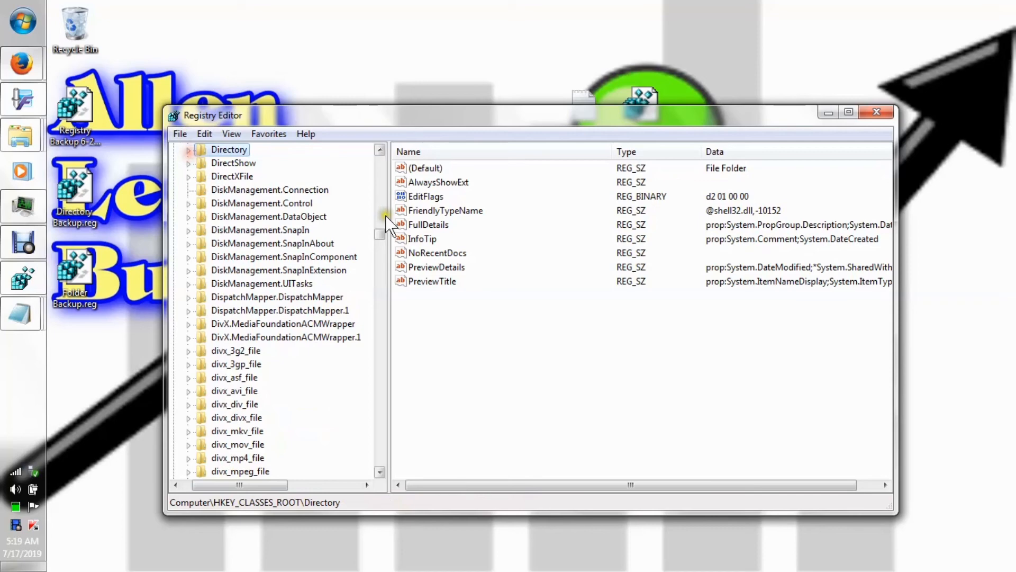
drag(381, 233, 382, 157)
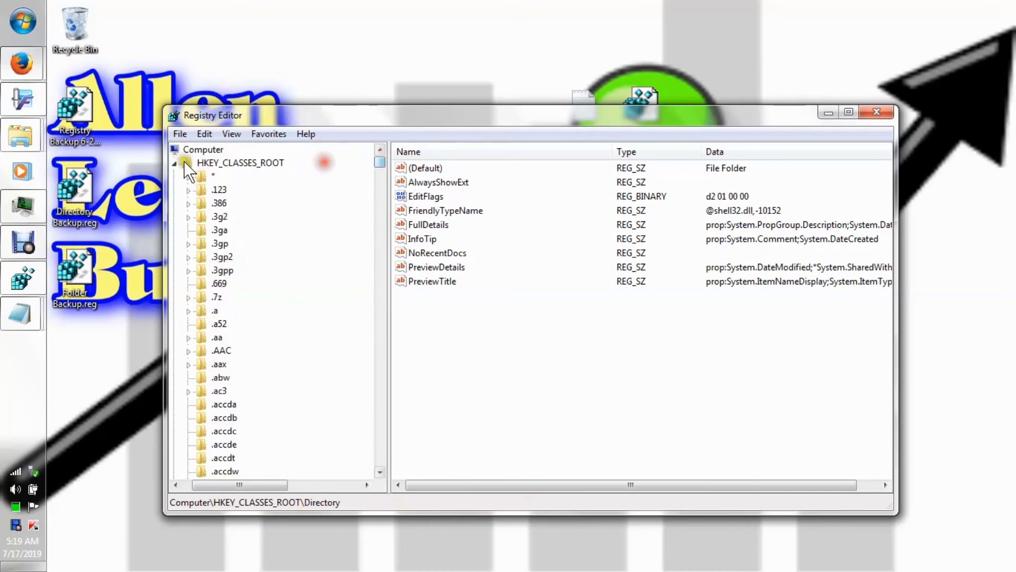
click(170, 163)
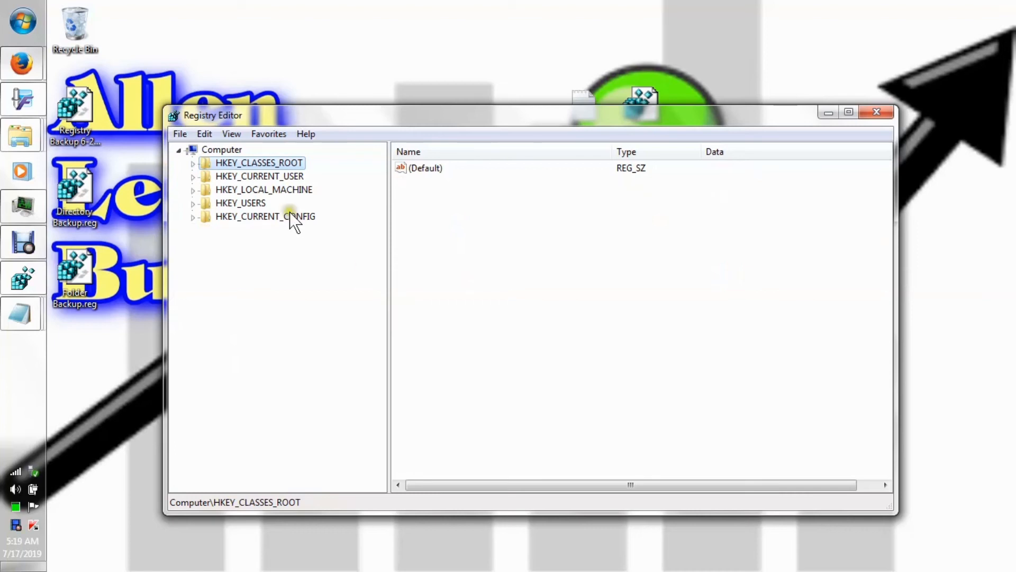
click(177, 134)
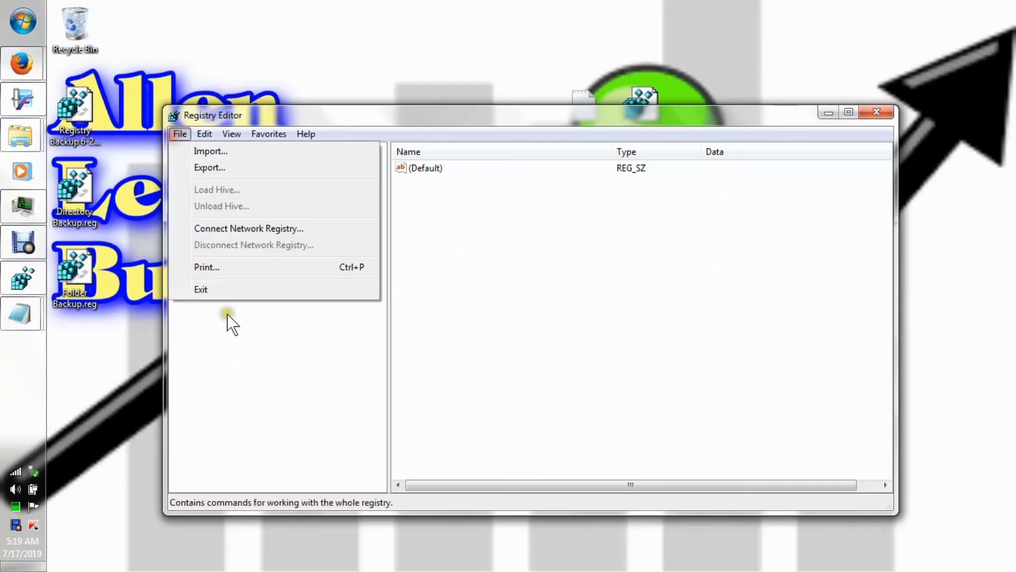
click(221, 288)
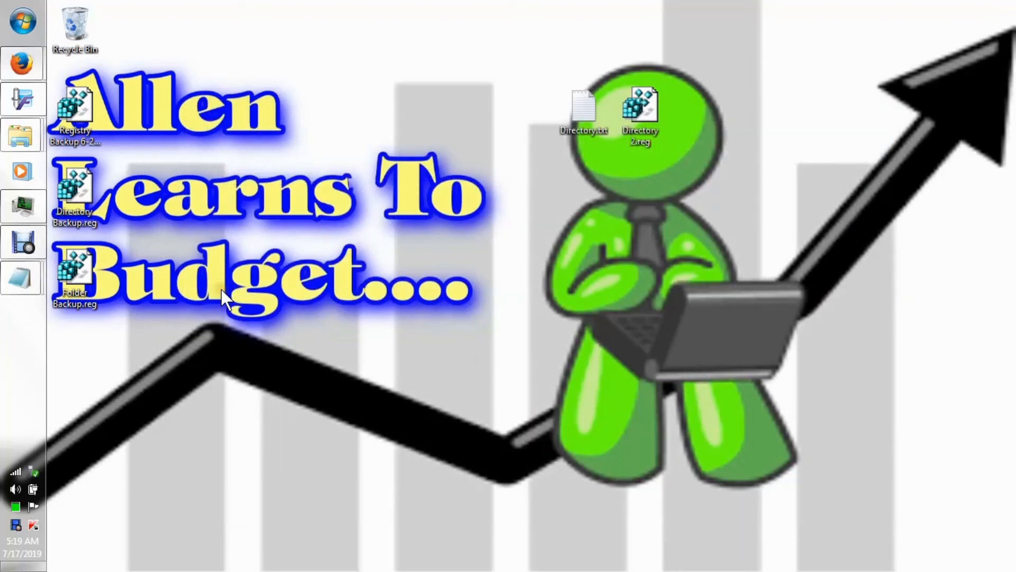
Recheck the New entry in the desktop's context menu with Registry Editor closed, and dismiss the menu
right_click(383, 142)
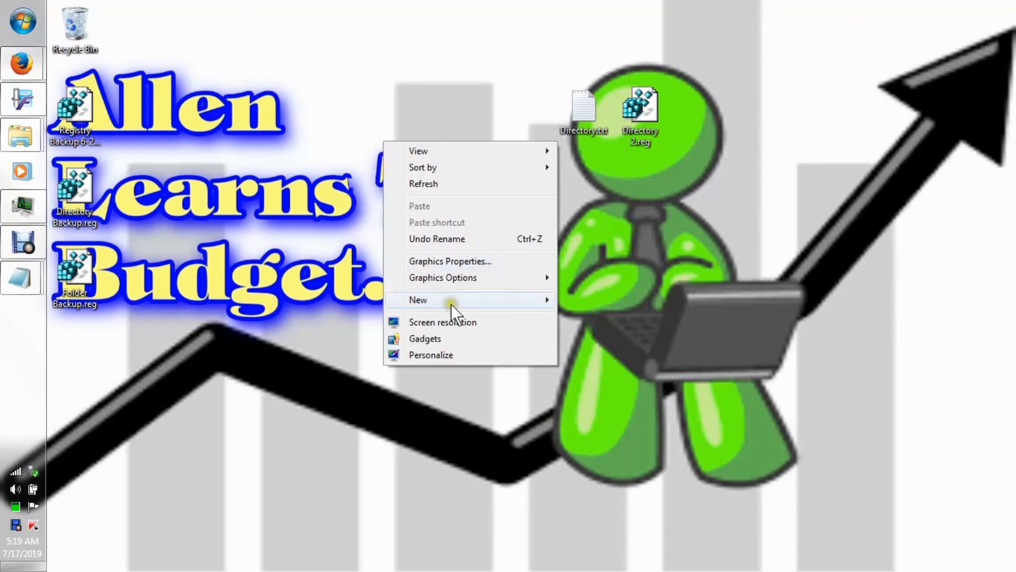
mouse_move(452, 300)
click(478, 403)
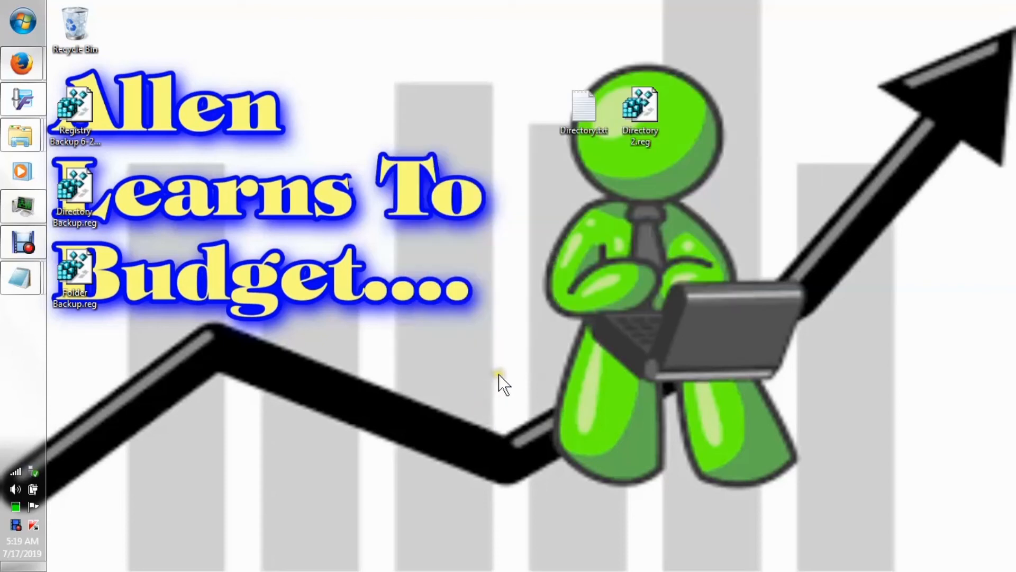